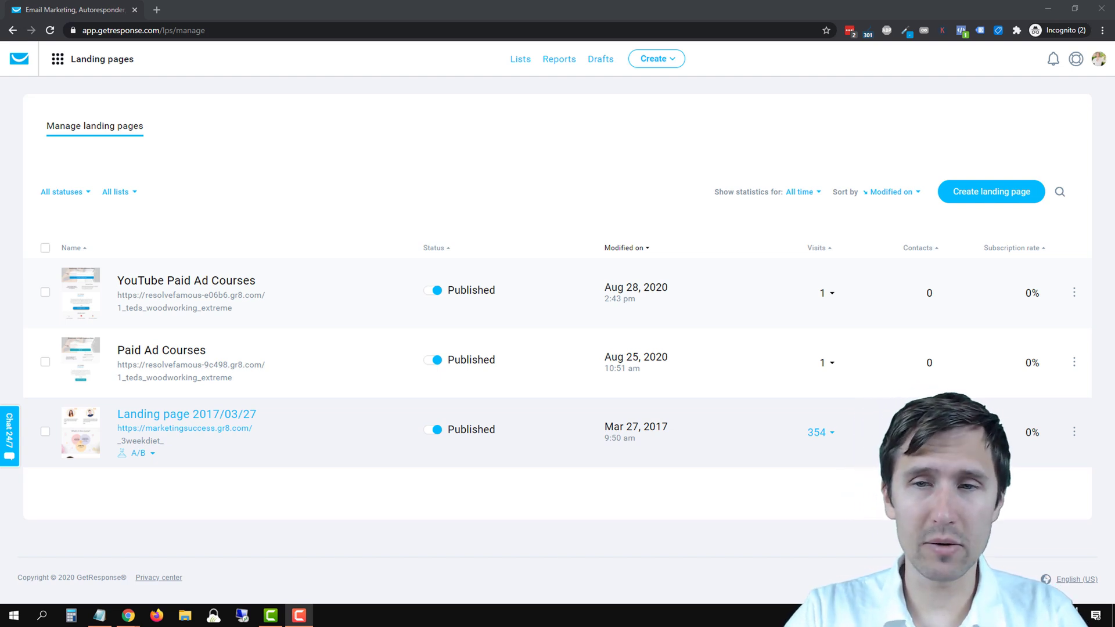
View the YouTube Paid Ad Courses landing page online from its row's action menu
{"action": "left_click", "coordinate": [1074, 293]}
{"action": "left_click", "coordinate": [1020, 305]}
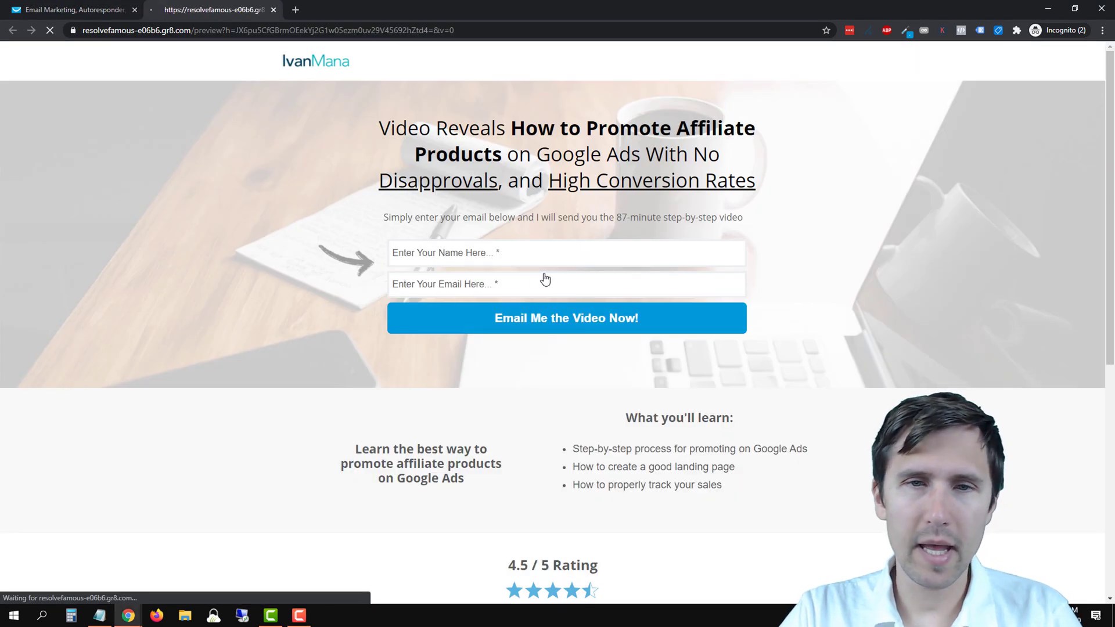
Scroll through the landing page preview, then restore down the browser window to a narrow size
{"action": "scroll", "coordinate": [547, 279], "scroll_direction": "down", "scroll_amount": 7}
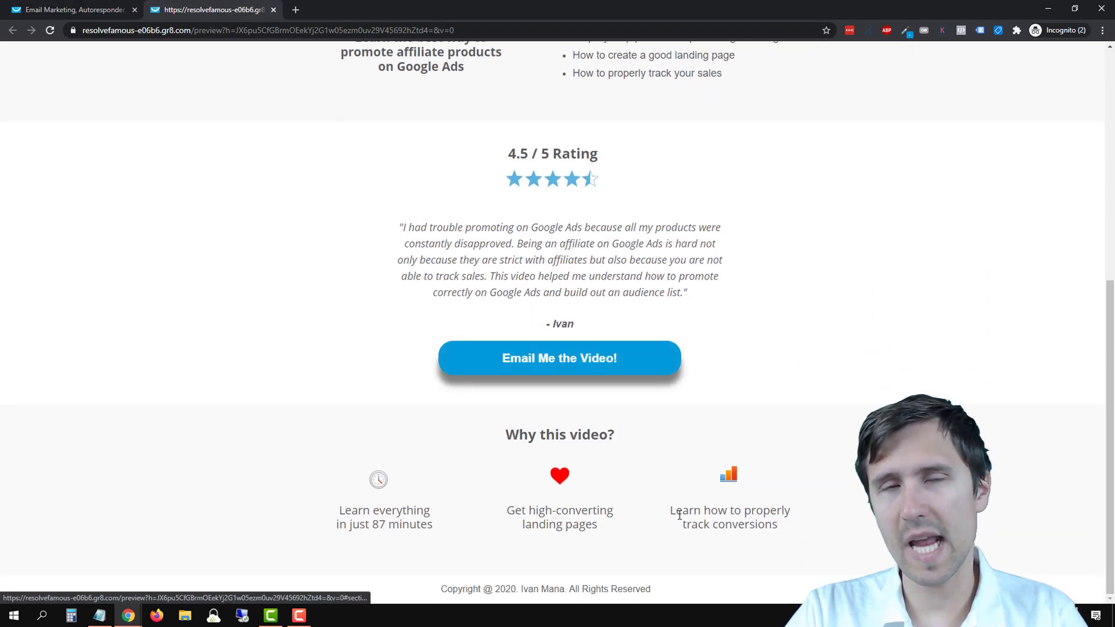
{"action": "scroll", "coordinate": [801, 502], "scroll_direction": "up", "scroll_amount": 2}
{"action": "scroll", "coordinate": [772, 427], "scroll_direction": "up", "scroll_amount": 5}
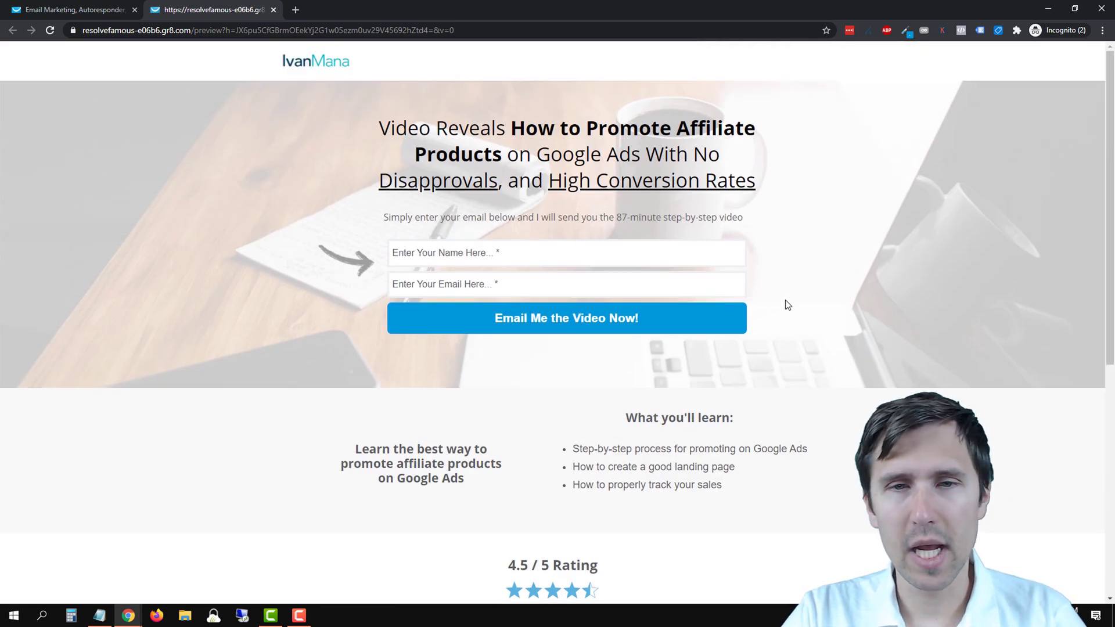
{"action": "scroll", "coordinate": [788, 301], "scroll_direction": "down", "scroll_amount": 4}
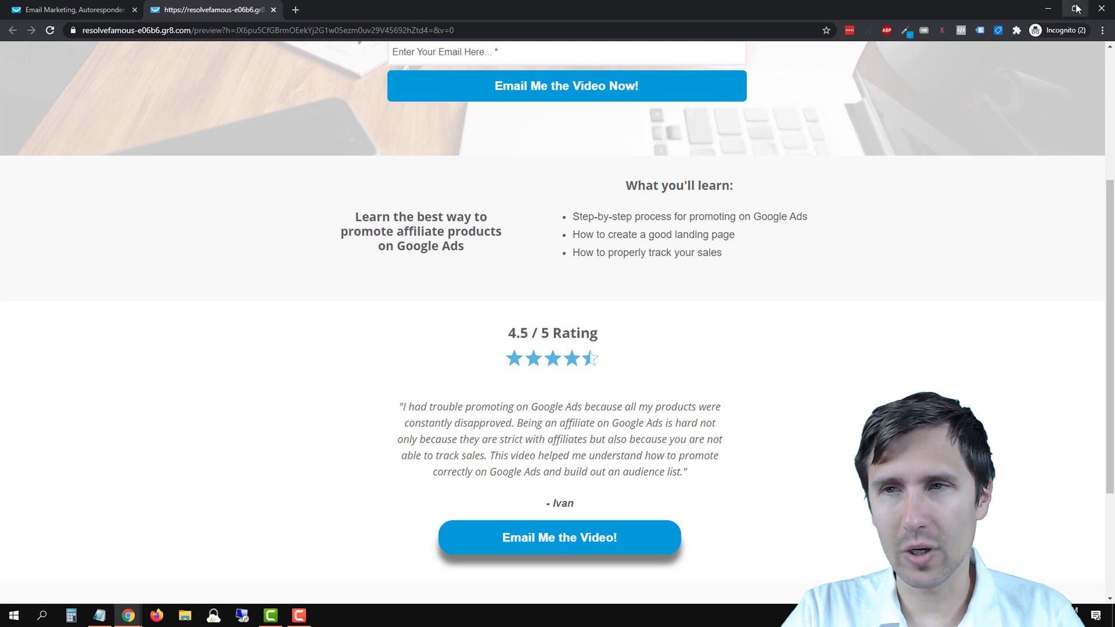
{"action": "left_click", "coordinate": [1077, 8]}
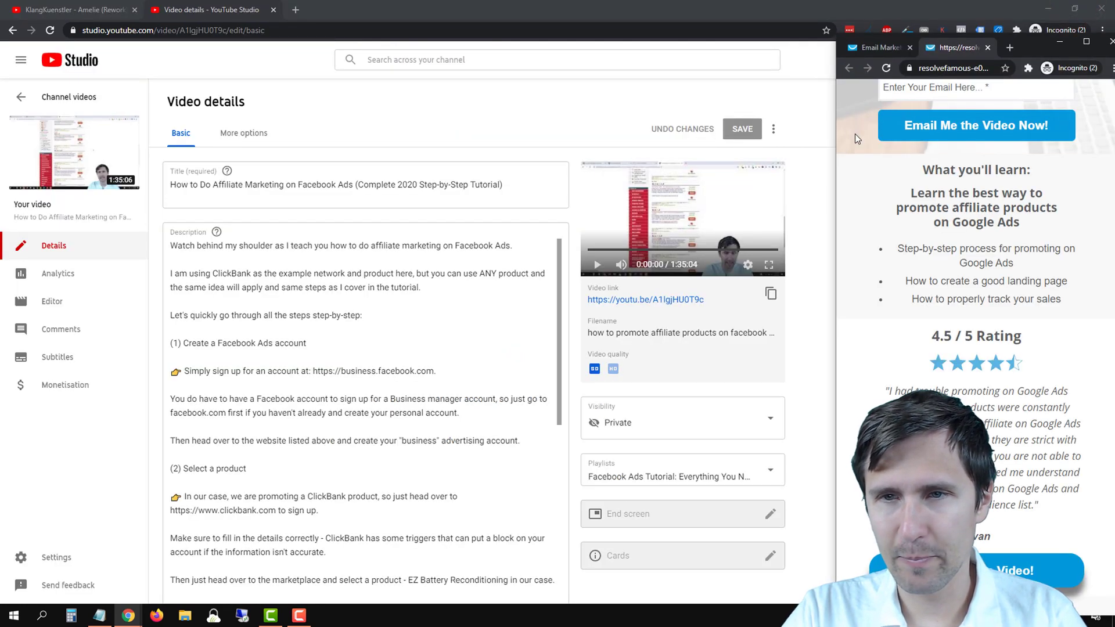
Scroll through the narrow-width preview to inspect each section, then maximize the window again
{"action": "left_click_drag", "start_coordinate": [857, 120], "coordinate": [825, 114]}
{"action": "scroll", "coordinate": [991, 391], "scroll_direction": "up", "scroll_amount": 2}
{"action": "scroll", "coordinate": [991, 391], "scroll_direction": "up", "scroll_amount": 3}
{"action": "left_click", "coordinate": [992, 391]}
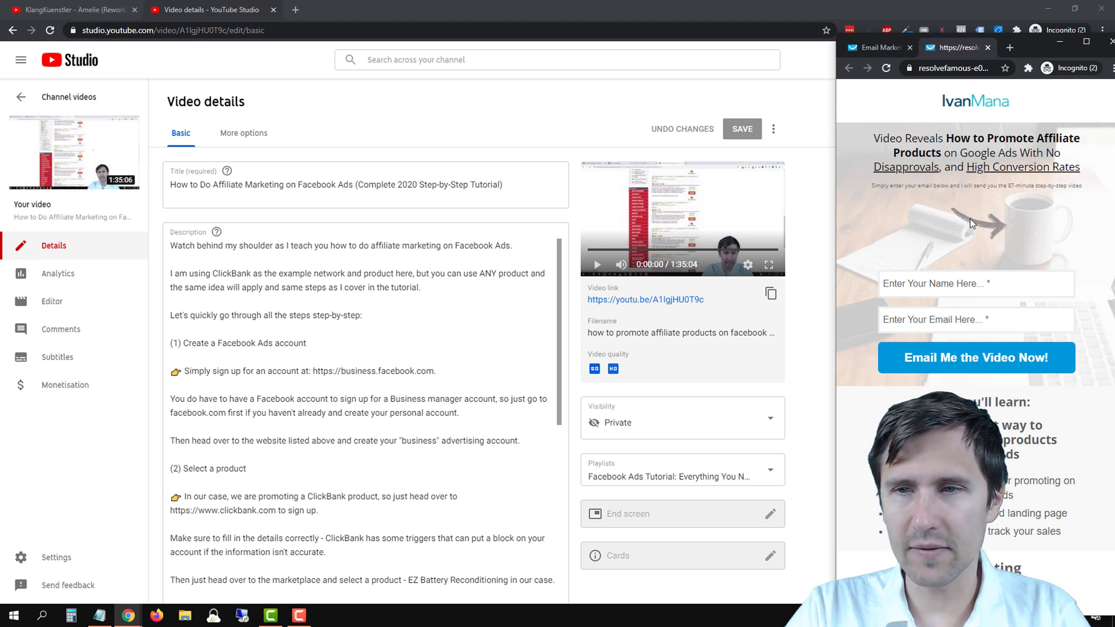
{"action": "scroll", "coordinate": [993, 323], "scroll_direction": "down", "scroll_amount": 3}
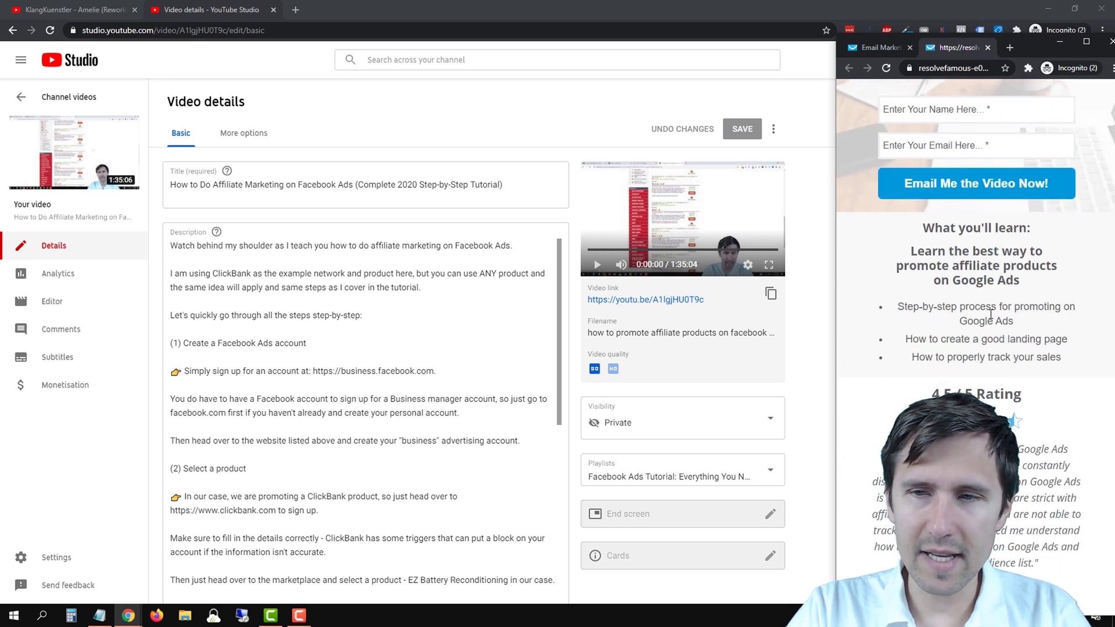
{"action": "scroll", "coordinate": [909, 362], "scroll_direction": "down", "scroll_amount": 4}
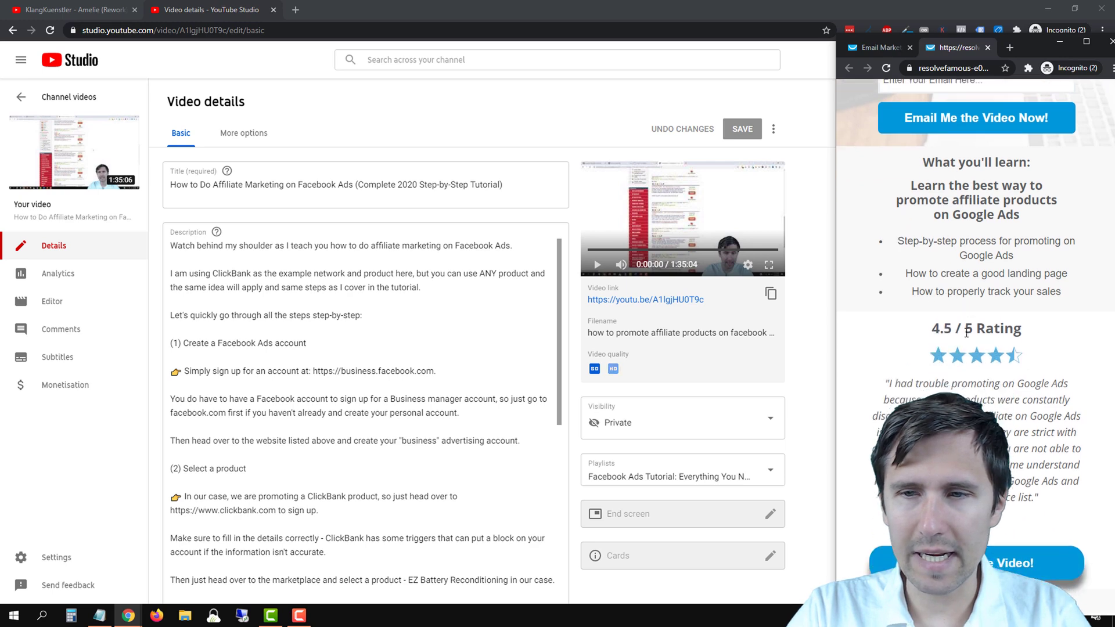
{"action": "scroll", "coordinate": [964, 376], "scroll_direction": "down", "scroll_amount": 2}
{"action": "scroll", "coordinate": [976, 290], "scroll_direction": "up", "scroll_amount": 4}
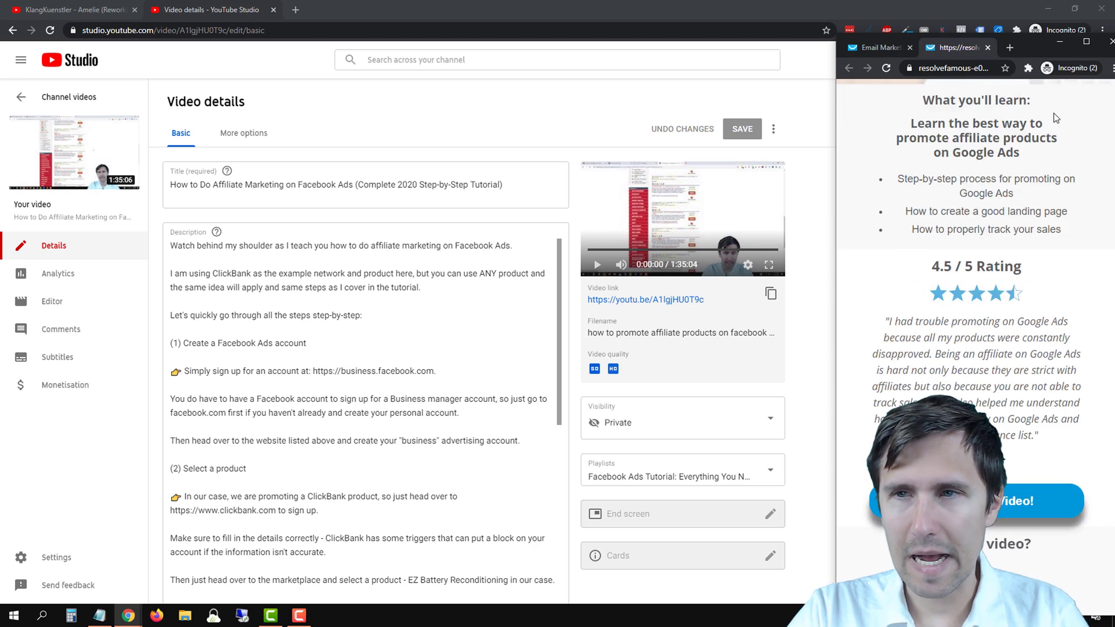
{"action": "left_click", "coordinate": [1085, 44]}
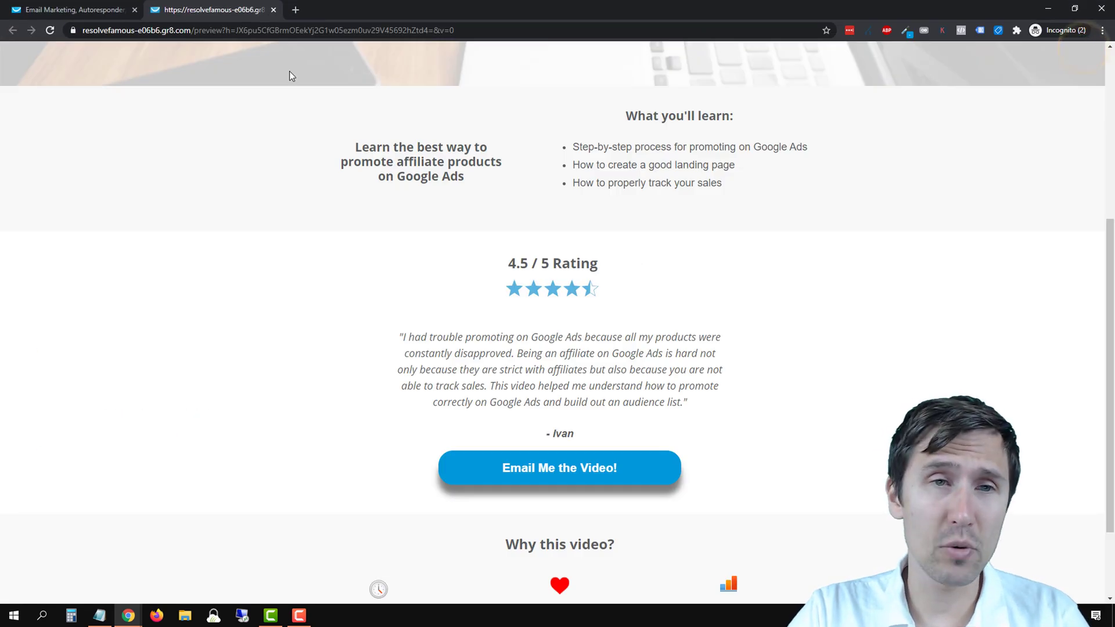
Close the preview and open the YouTube Paid Ad Courses page with Edit page, scrolling through it
{"action": "left_click", "coordinate": [273, 9]}
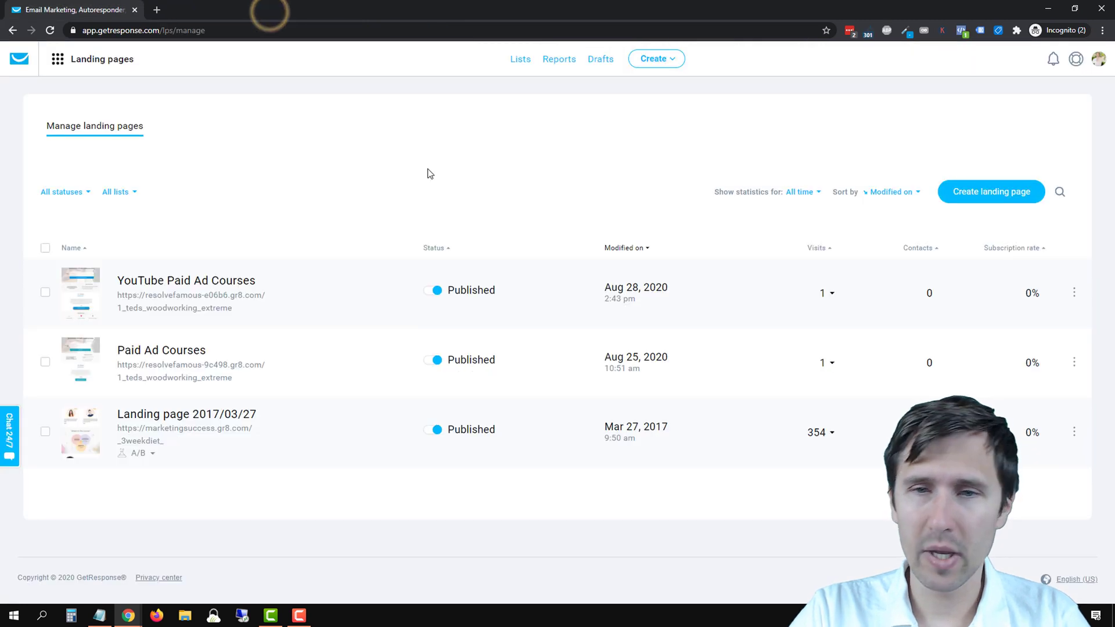
{"action": "left_click", "coordinate": [1074, 293]}
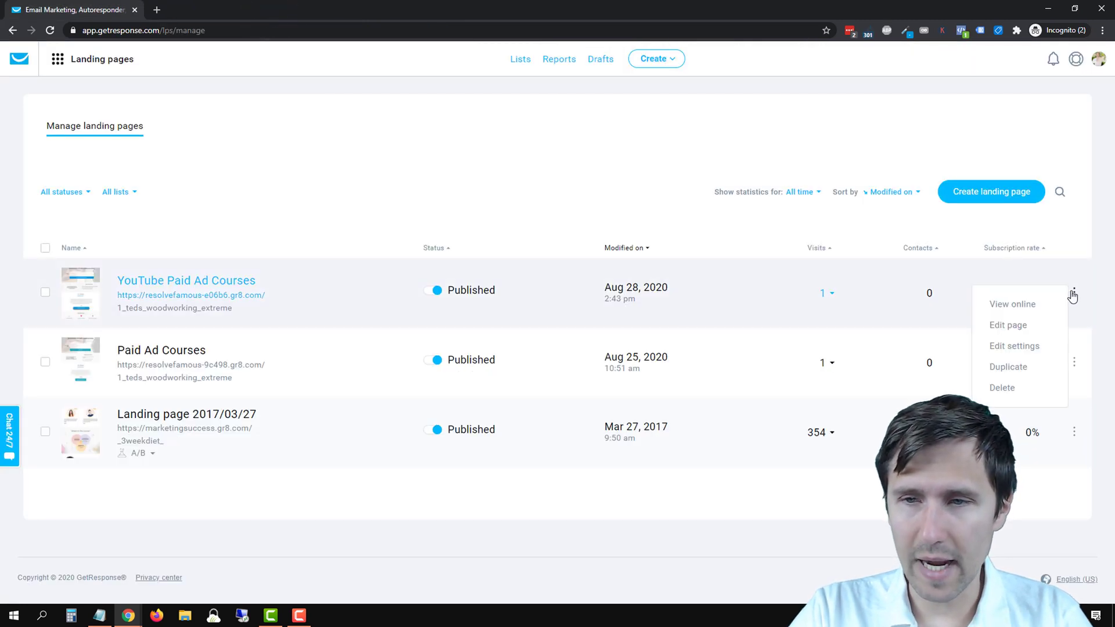
{"action": "left_click", "coordinate": [1001, 327]}
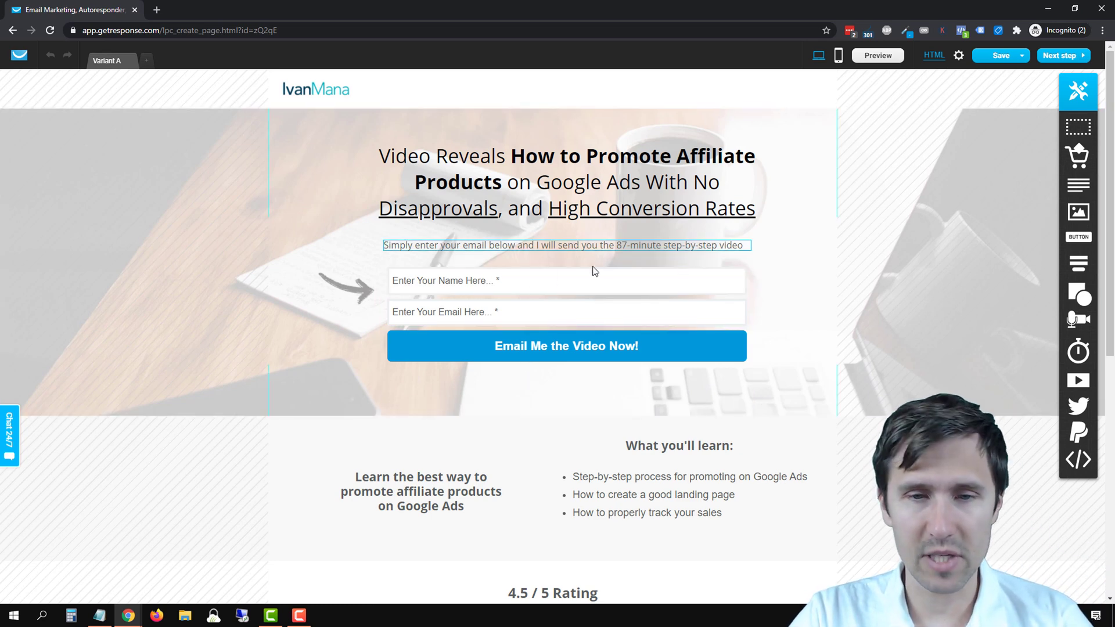
{"action": "scroll", "coordinate": [806, 332], "scroll_direction": "down", "scroll_amount": 1}
{"action": "scroll", "coordinate": [807, 333], "scroll_direction": "down", "scroll_amount": 2}
{"action": "scroll", "coordinate": [786, 281], "scroll_direction": "up", "scroll_amount": 2}
{"action": "scroll", "coordinate": [786, 281], "scroll_direction": "down", "scroll_amount": 1}
{"action": "scroll", "coordinate": [787, 281], "scroll_direction": "up", "scroll_amount": 2}
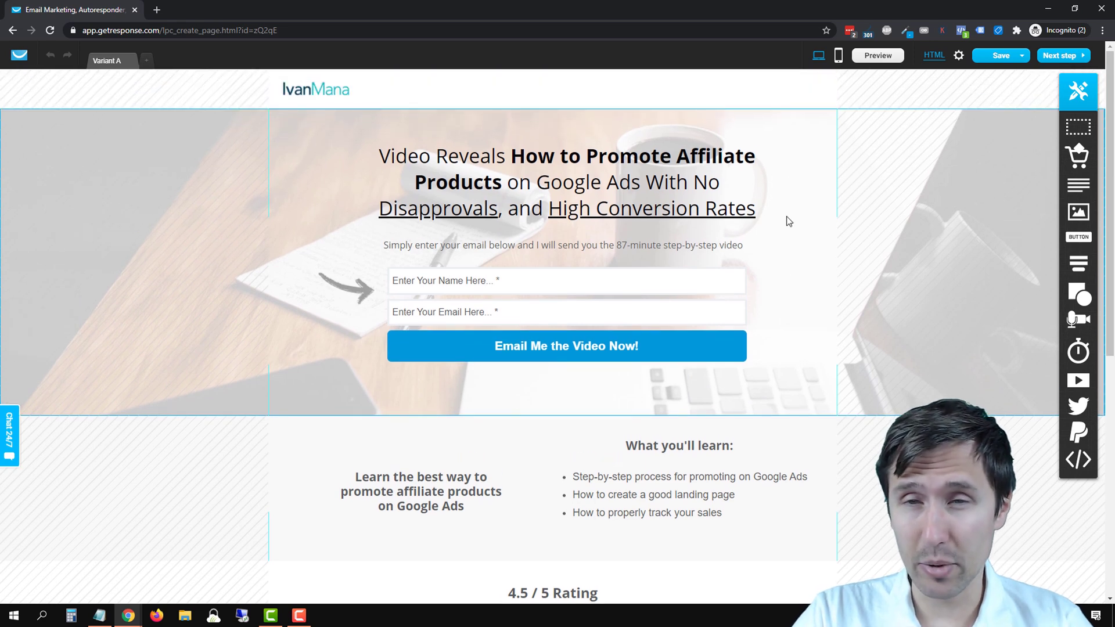
Switch the editor to mobile view and hide the arrow image above the signup form on mobile
{"action": "left_click", "coordinate": [839, 59]}
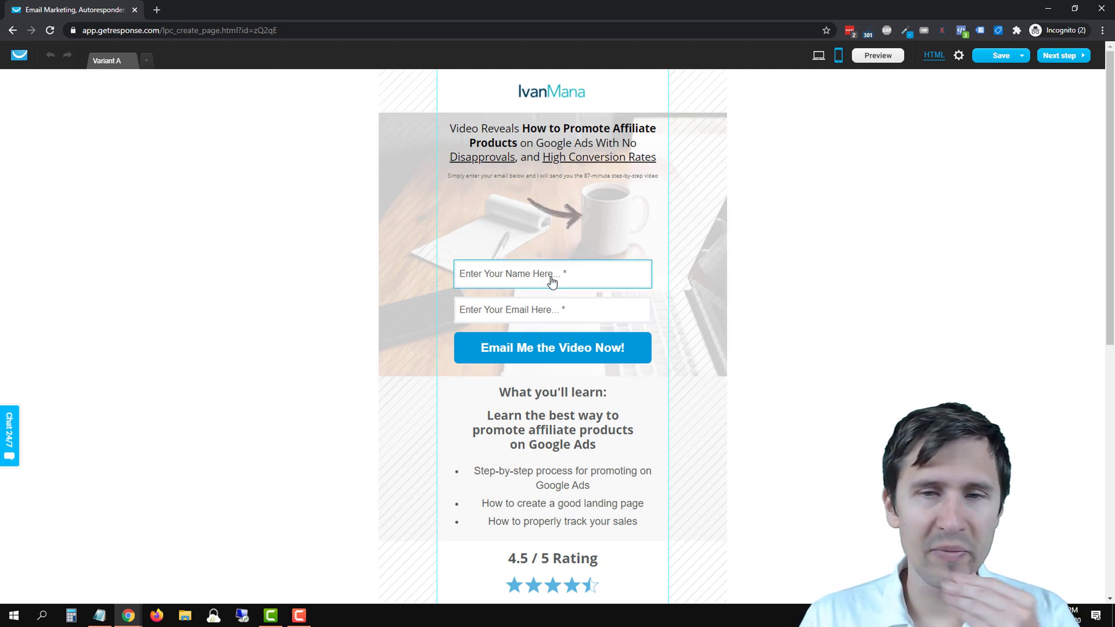
{"action": "left_click", "coordinate": [561, 211]}
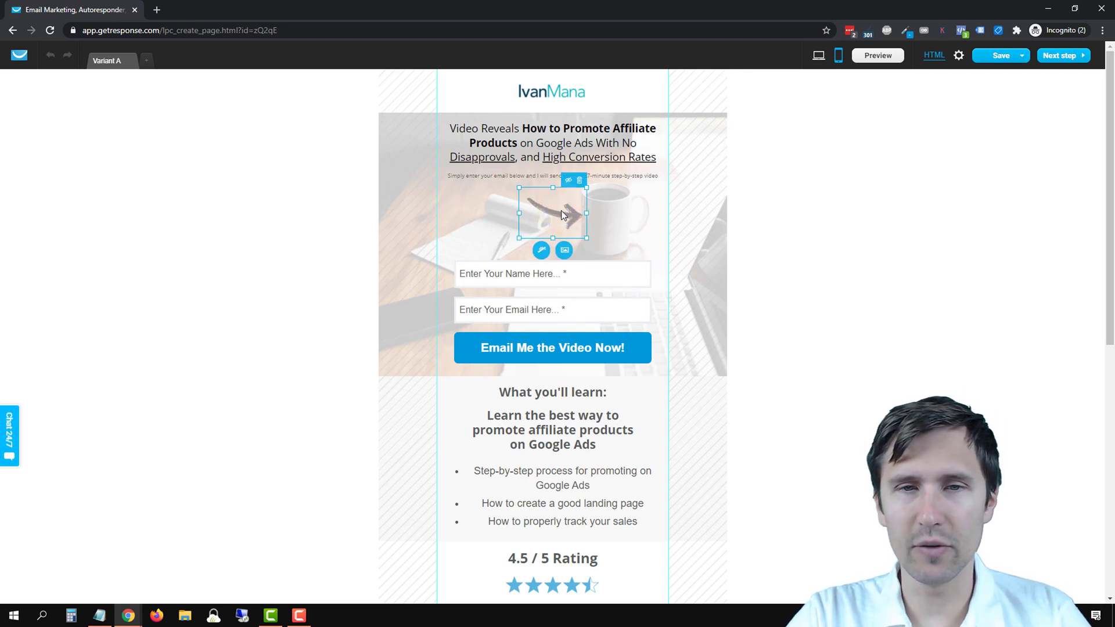
{"action": "left_click_drag", "start_coordinate": [556, 217], "coordinate": [420, 280]}
{"action": "left_click", "coordinate": [584, 280]}
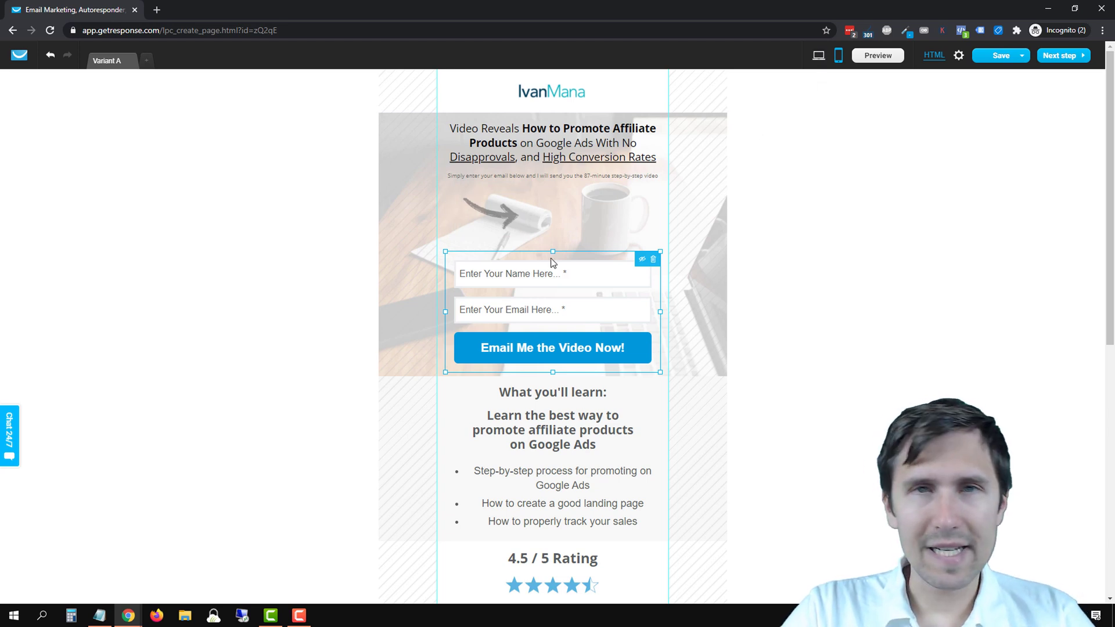
{"action": "left_click", "coordinate": [492, 210]}
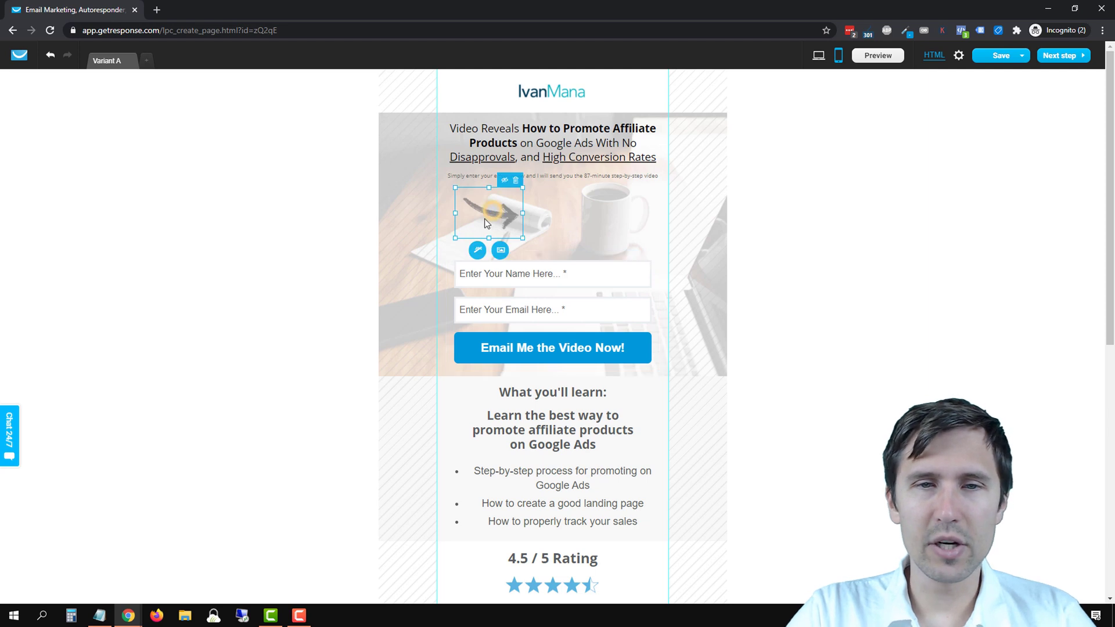
{"action": "left_click", "coordinate": [503, 182]}
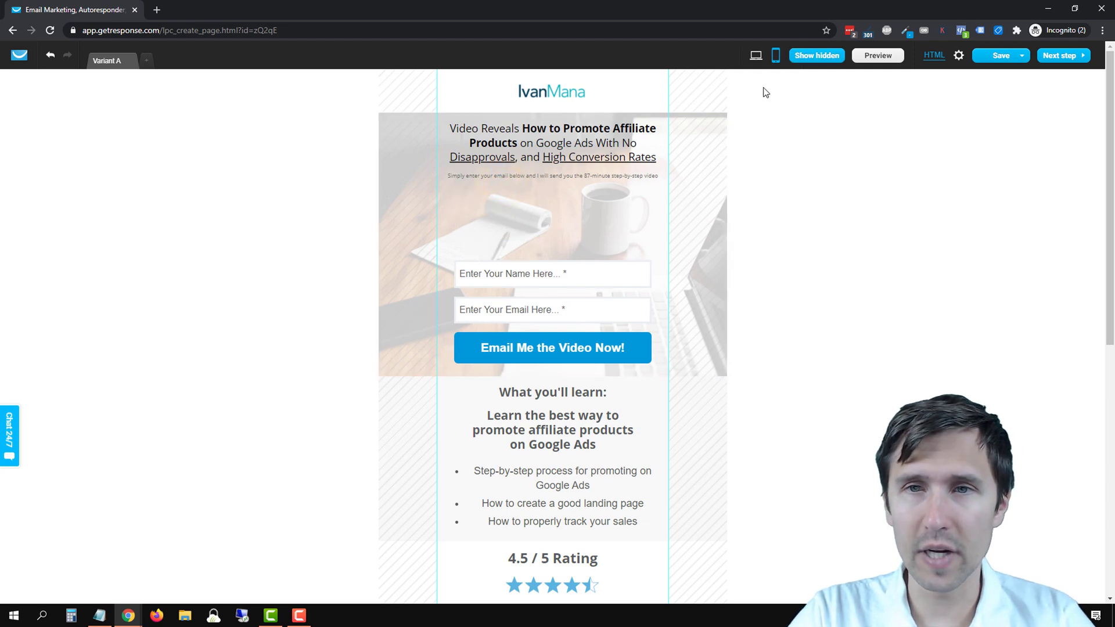
Confirm the desktop layout keeps the arrow, then move the mobile sign-up form up under the subtitle
{"action": "left_click", "coordinate": [755, 58]}
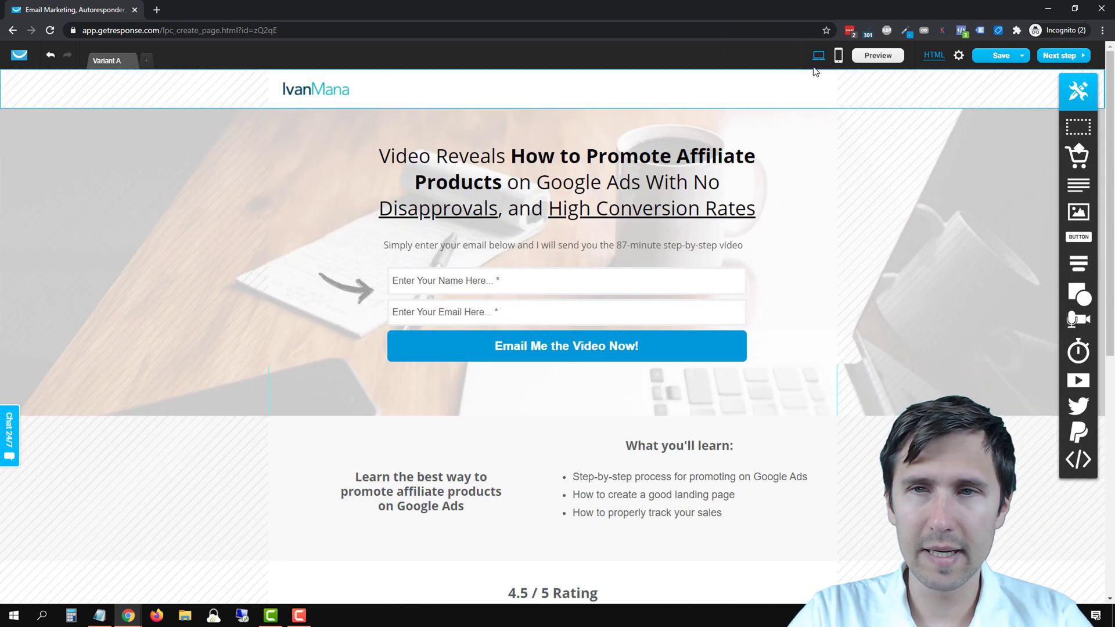
{"action": "left_click", "coordinate": [839, 57]}
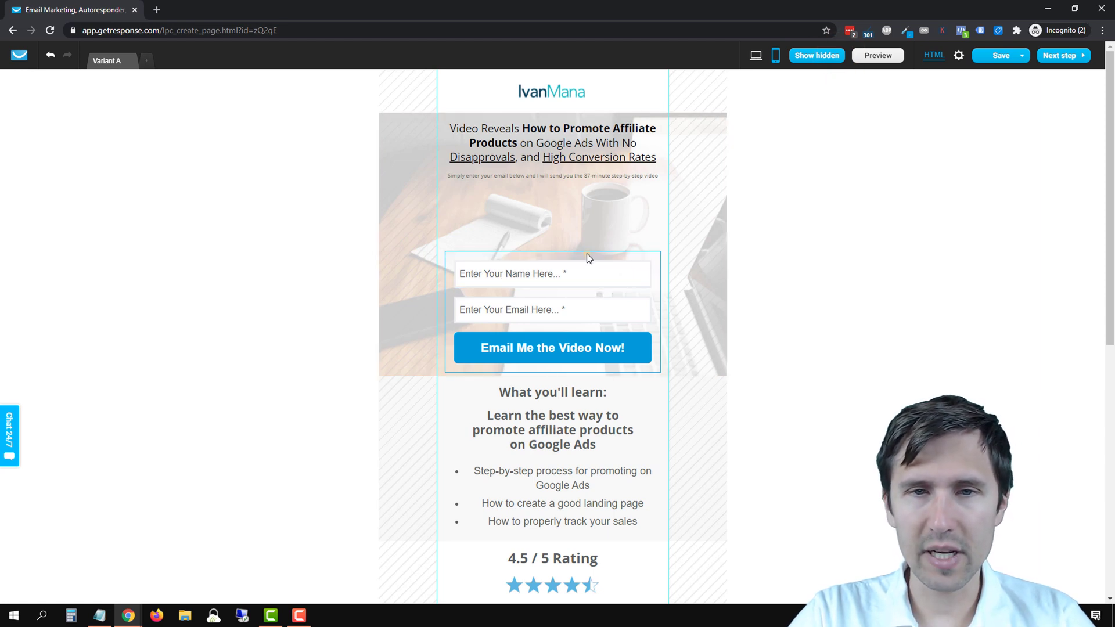
{"action": "left_click_drag", "start_coordinate": [587, 253], "coordinate": [588, 203]}
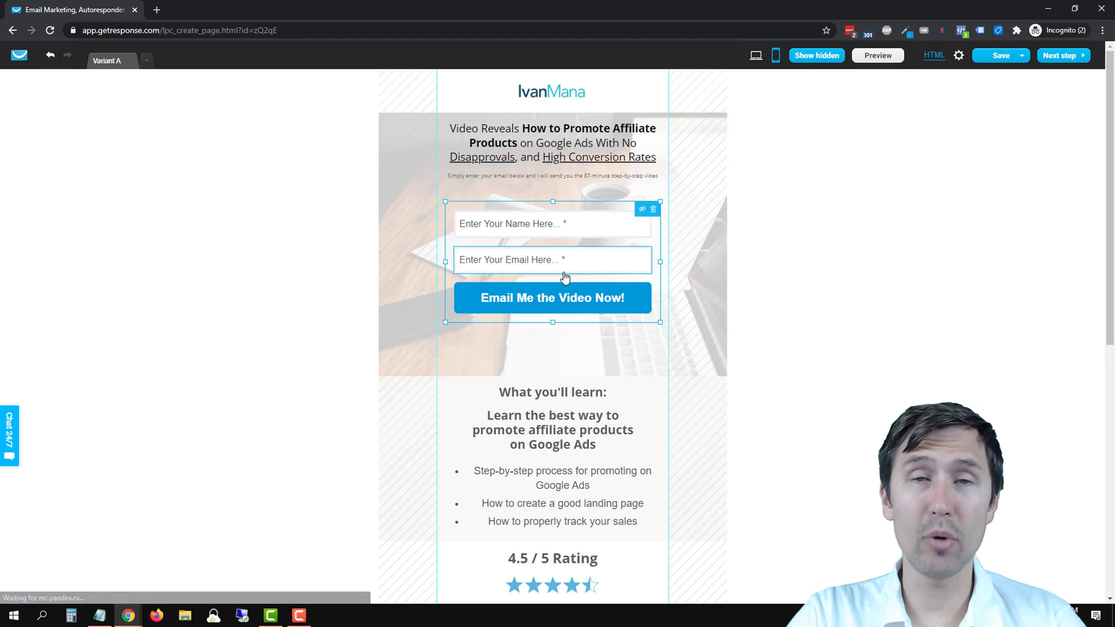
Enlarge the 'Simply enter your email below…' subtitle to font size 25 so it reads on two lines
{"action": "double_click", "coordinate": [570, 176]}
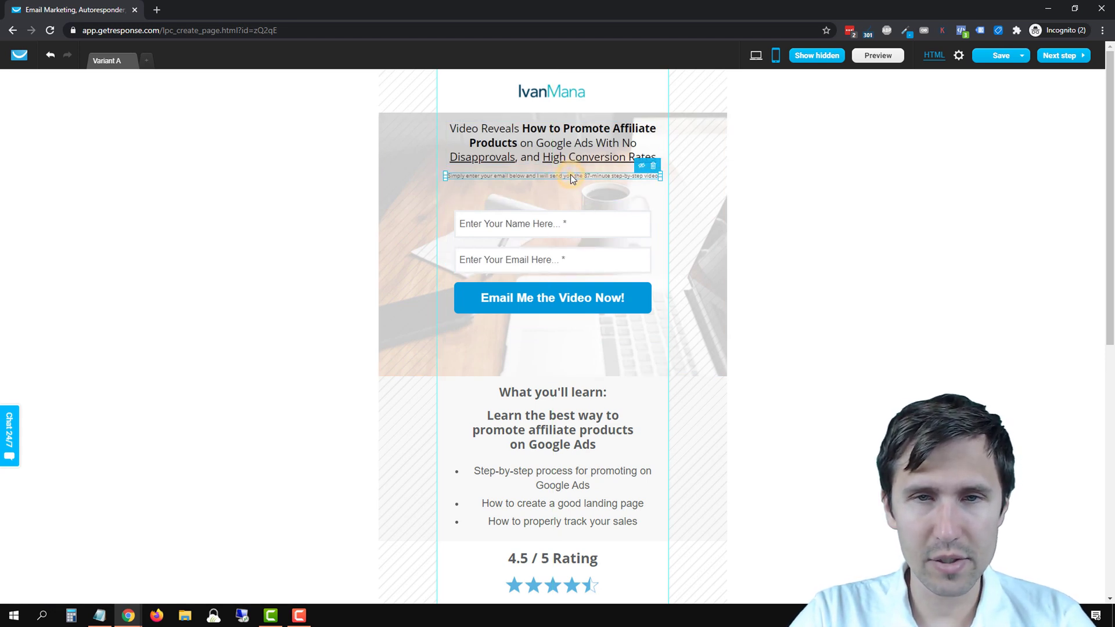
{"action": "left_click", "coordinate": [517, 149]}
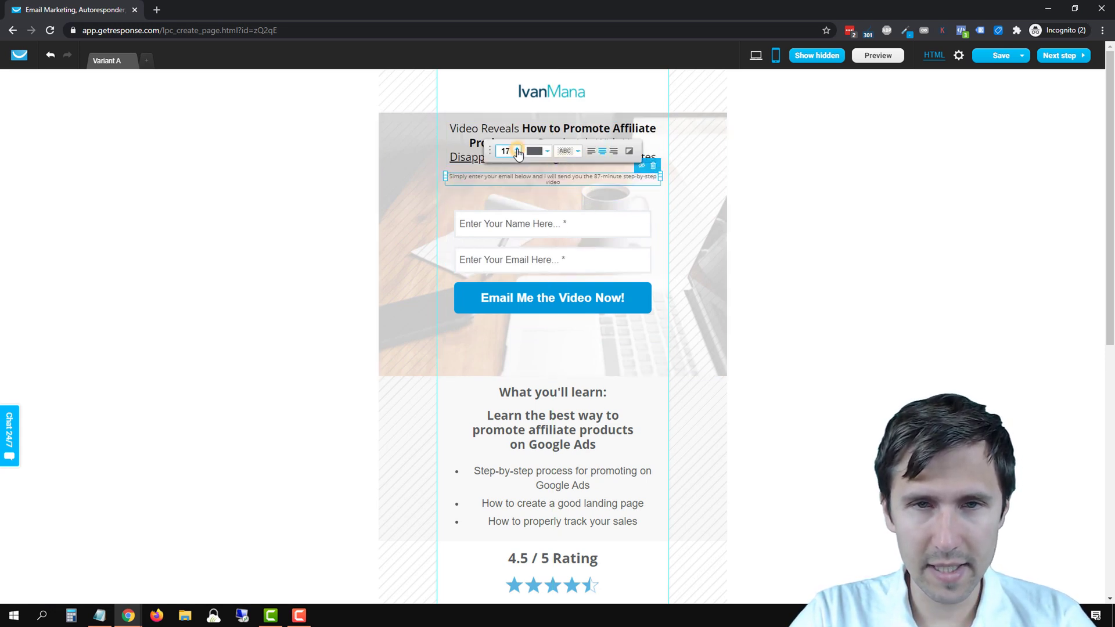
{"action": "left_click", "coordinate": [517, 149]}
{"action": "left_click", "coordinate": [517, 148]}
{"action": "left_click", "coordinate": [517, 149]}
{"action": "left_click", "coordinate": [517, 150]}
{"action": "left_click", "coordinate": [518, 149]}
{"action": "left_click", "coordinate": [517, 149]}
{"action": "left_click", "coordinate": [517, 149]}
{"action": "left_click", "coordinate": [693, 262]}
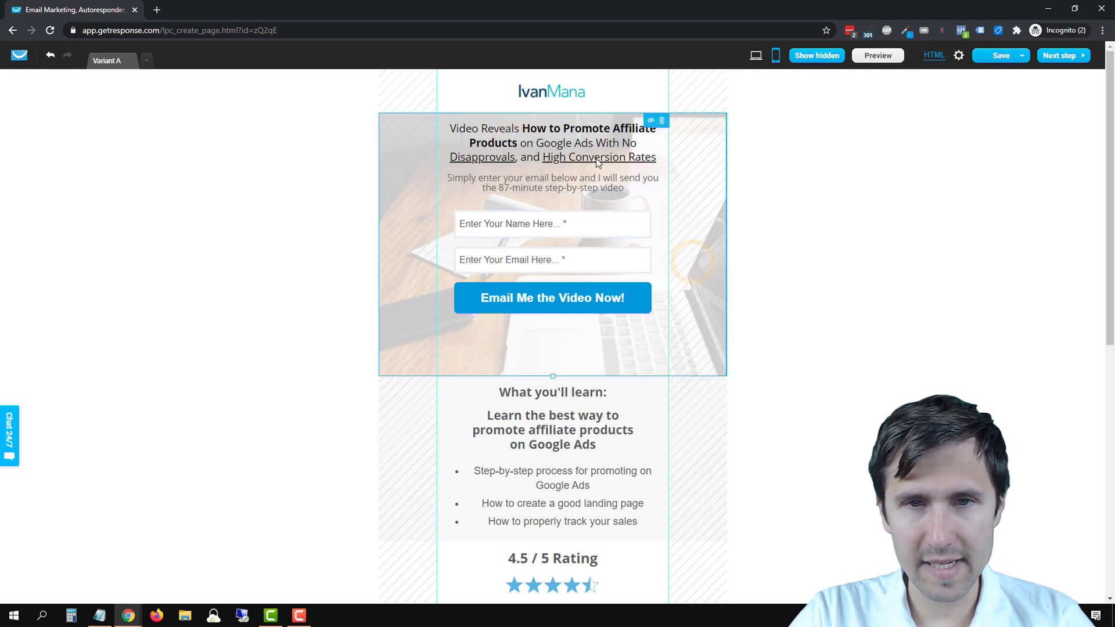
{"action": "left_click", "coordinate": [571, 184]}
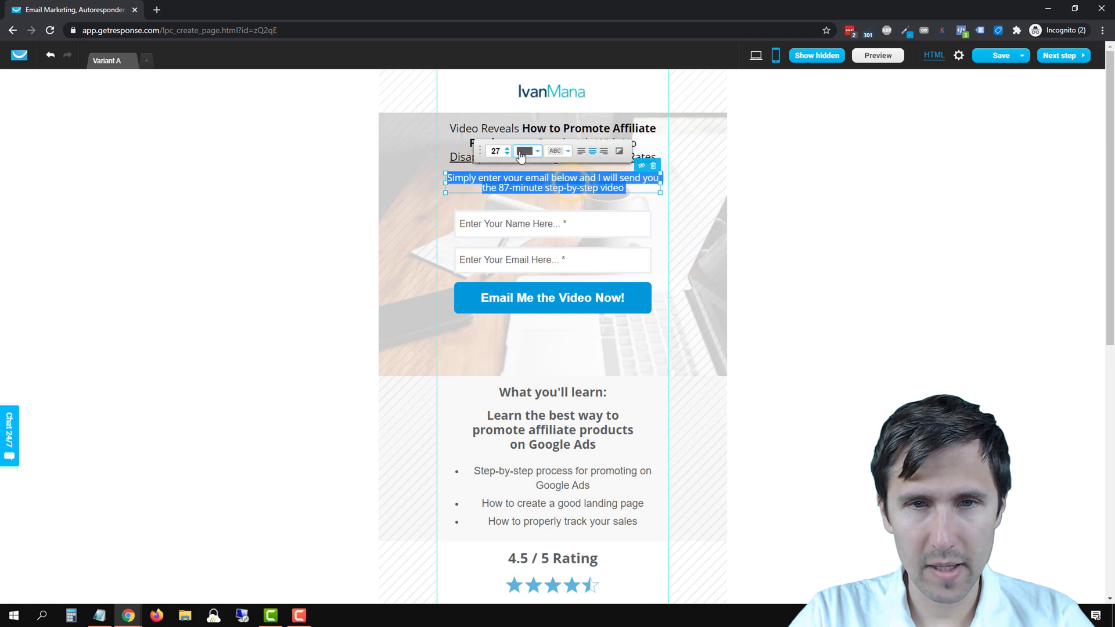
{"action": "left_click", "coordinate": [508, 154]}
{"action": "left_click", "coordinate": [509, 154]}
{"action": "left_click", "coordinate": [509, 154]}
{"action": "left_click", "coordinate": [509, 154]}
{"action": "left_click", "coordinate": [509, 155]}
{"action": "left_click", "coordinate": [659, 230]}
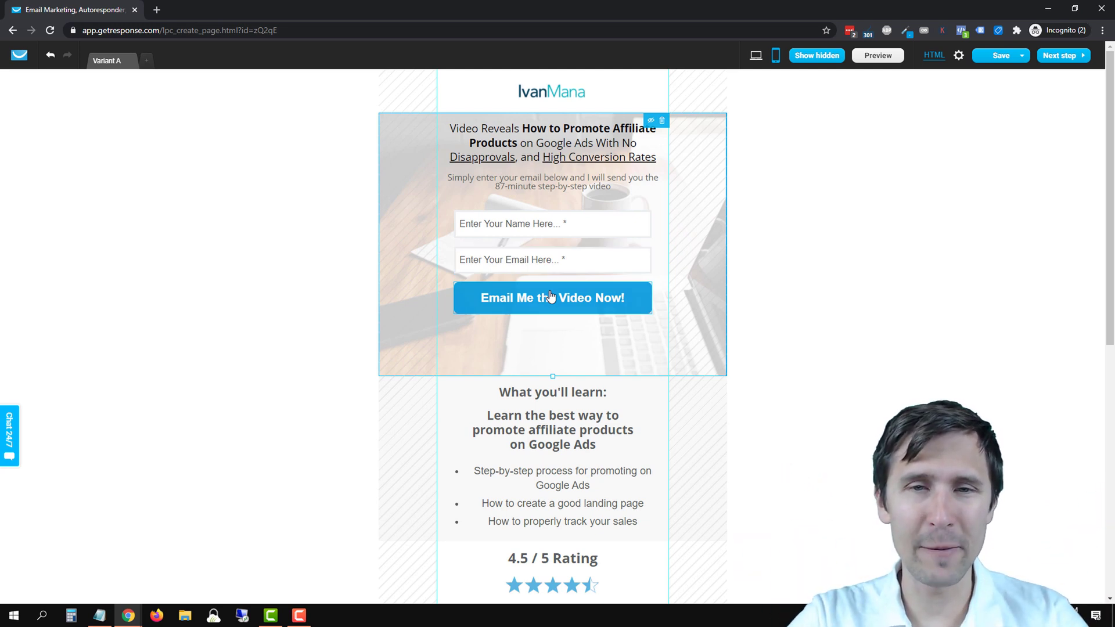
Narrow the name field, email field and 'Email Me the Video Now!' button to about 304px, centred
{"action": "left_click", "coordinate": [568, 183]}
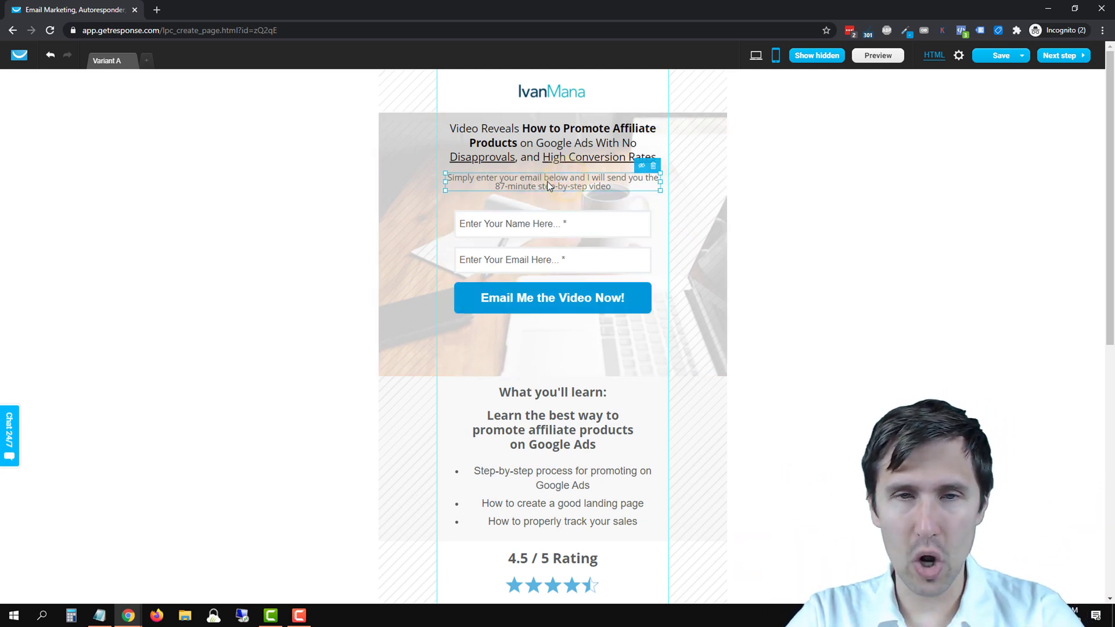
{"action": "left_click", "coordinate": [589, 226]}
{"action": "left_click_drag", "start_coordinate": [650, 241], "coordinate": [650, 240]}
{"action": "left_click", "coordinate": [559, 222]}
{"action": "left_click", "coordinate": [585, 226]}
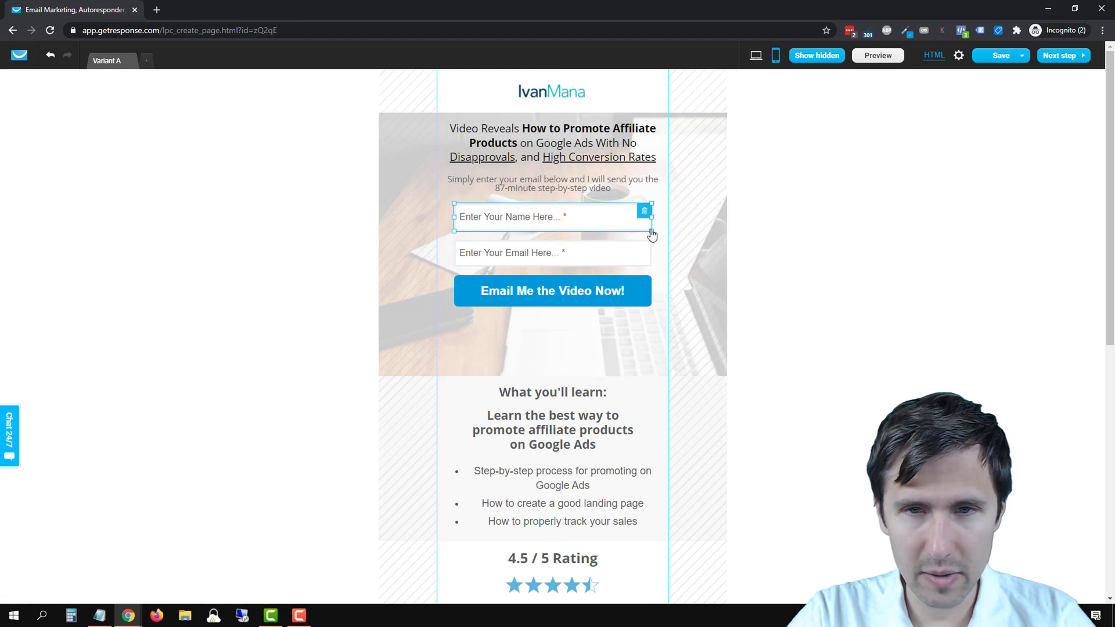
{"action": "left_click_drag", "start_coordinate": [652, 231], "coordinate": [588, 217]}
{"action": "left_click", "coordinate": [586, 244]}
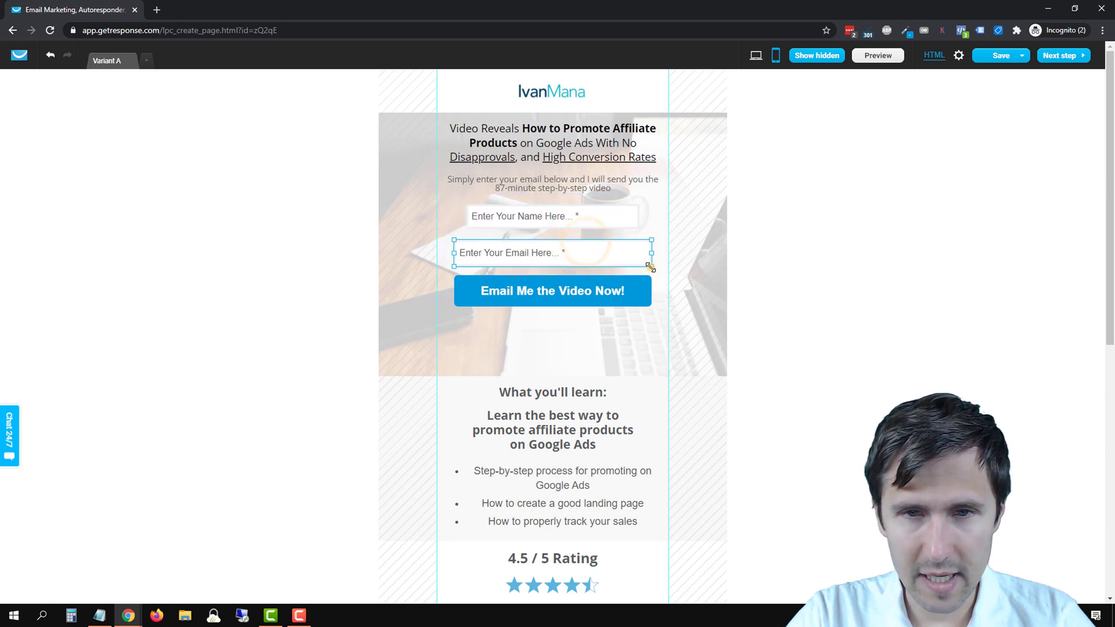
{"action": "left_click_drag", "start_coordinate": [653, 267], "coordinate": [610, 244]}
{"action": "left_click", "coordinate": [601, 296]}
{"action": "left_click_drag", "start_coordinate": [651, 306], "coordinate": [639, 283]}
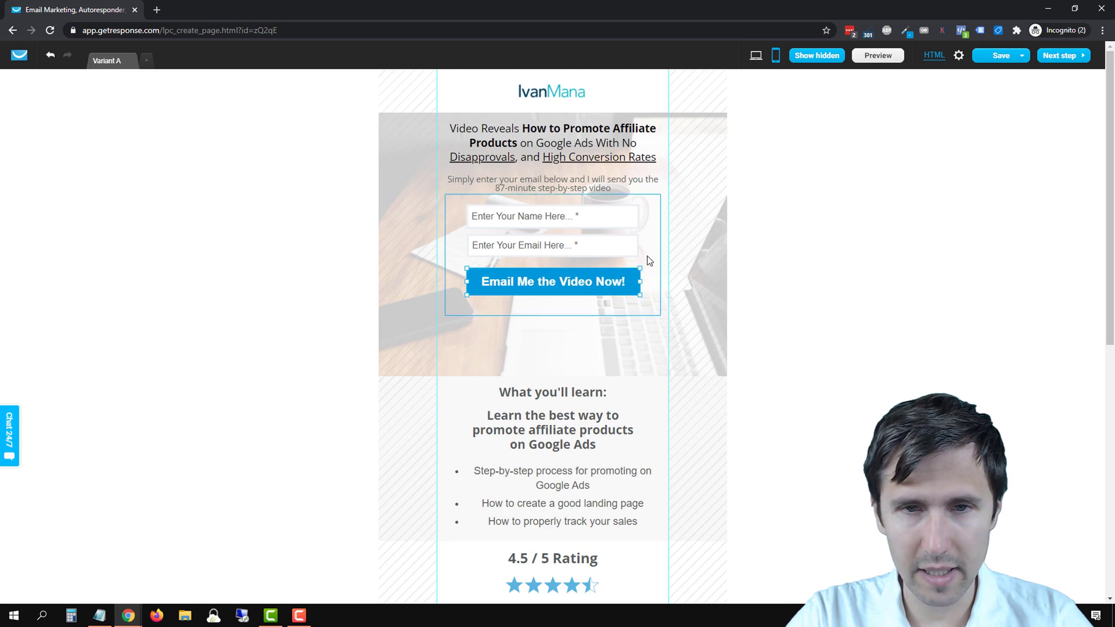
Reduce the signup button's text size and lower the form fields' text to size 14
{"action": "left_click", "coordinate": [575, 279]}
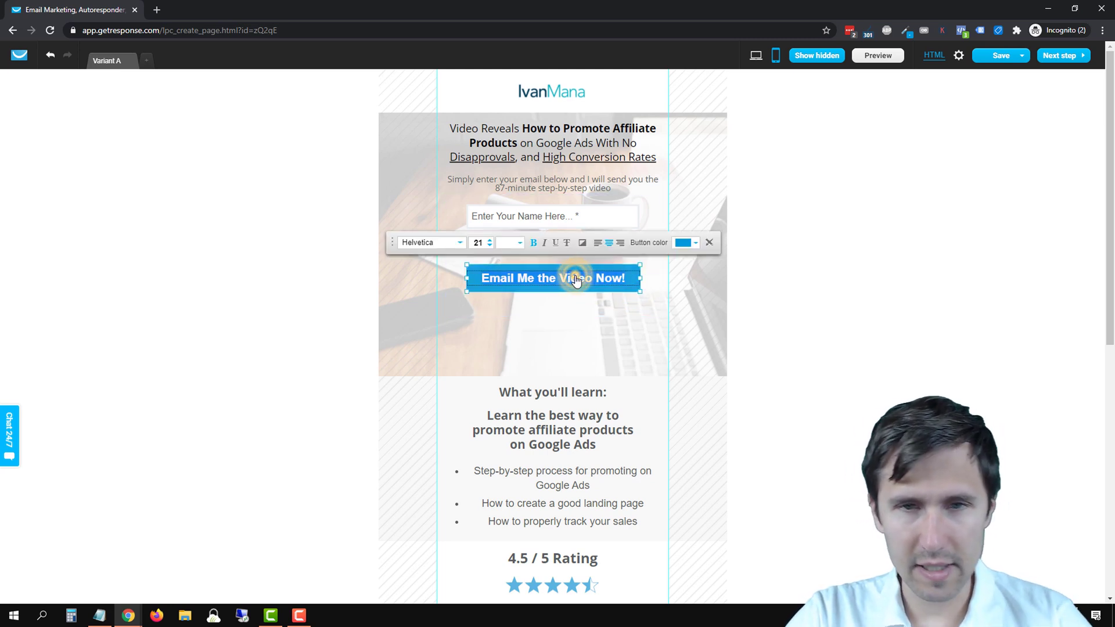
{"action": "left_click", "coordinate": [490, 245]}
{"action": "left_click", "coordinate": [490, 246]}
{"action": "left_click", "coordinate": [490, 246]}
{"action": "left_click", "coordinate": [523, 323]}
{"action": "left_click", "coordinate": [526, 219]}
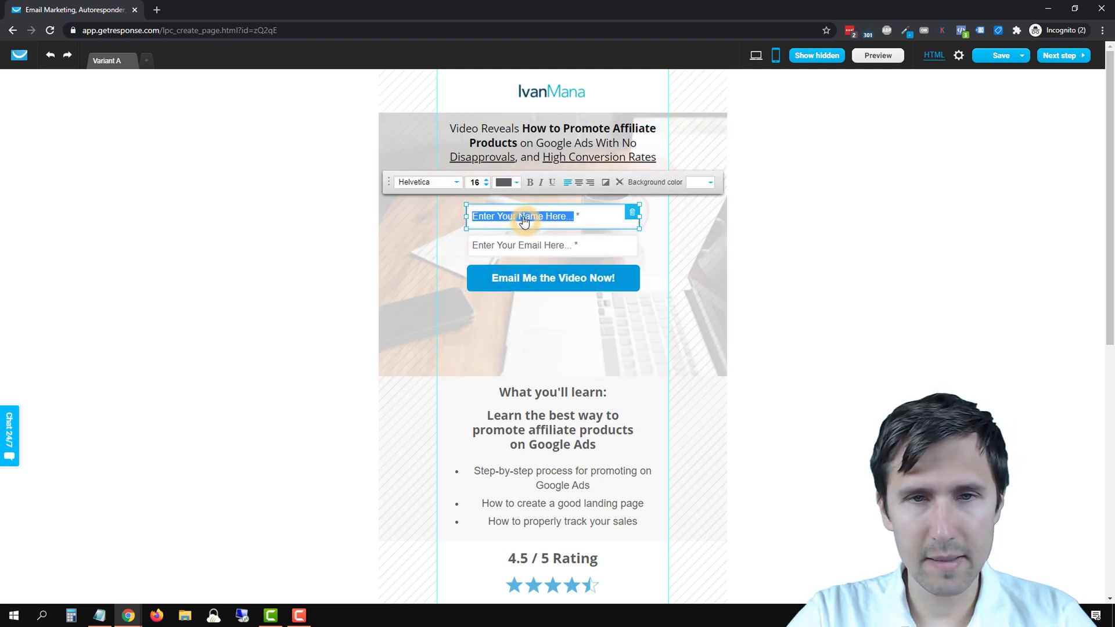
{"action": "left_click", "coordinate": [487, 184]}
{"action": "left_click", "coordinate": [486, 184]}
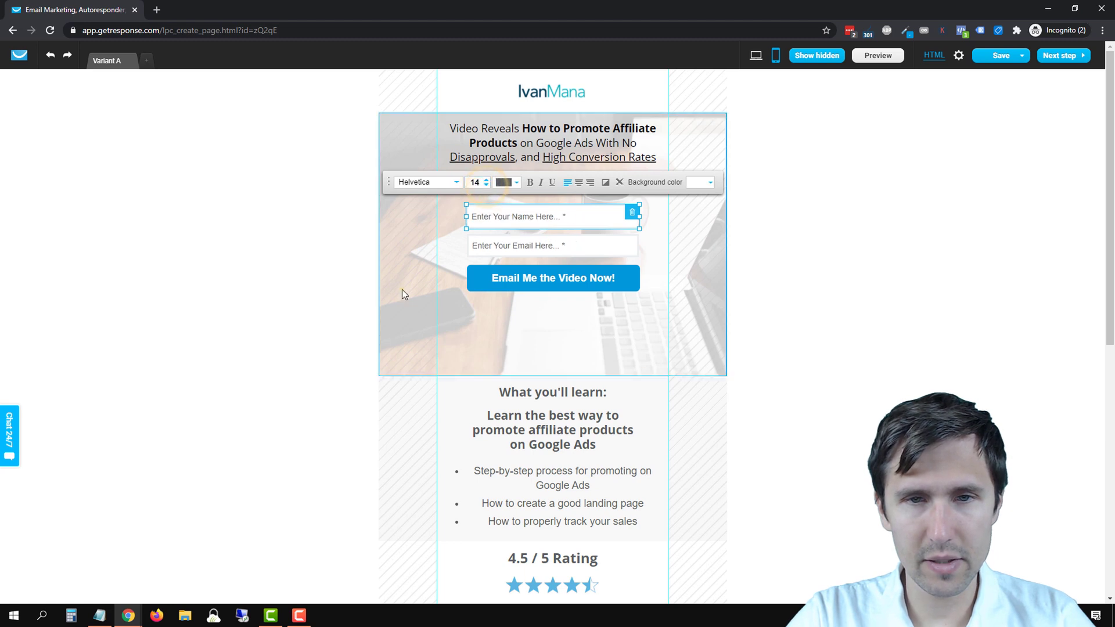
Drag the top section's bottom border up so 'What you'll learn:' sits just below the button
{"action": "left_click", "coordinate": [402, 289]}
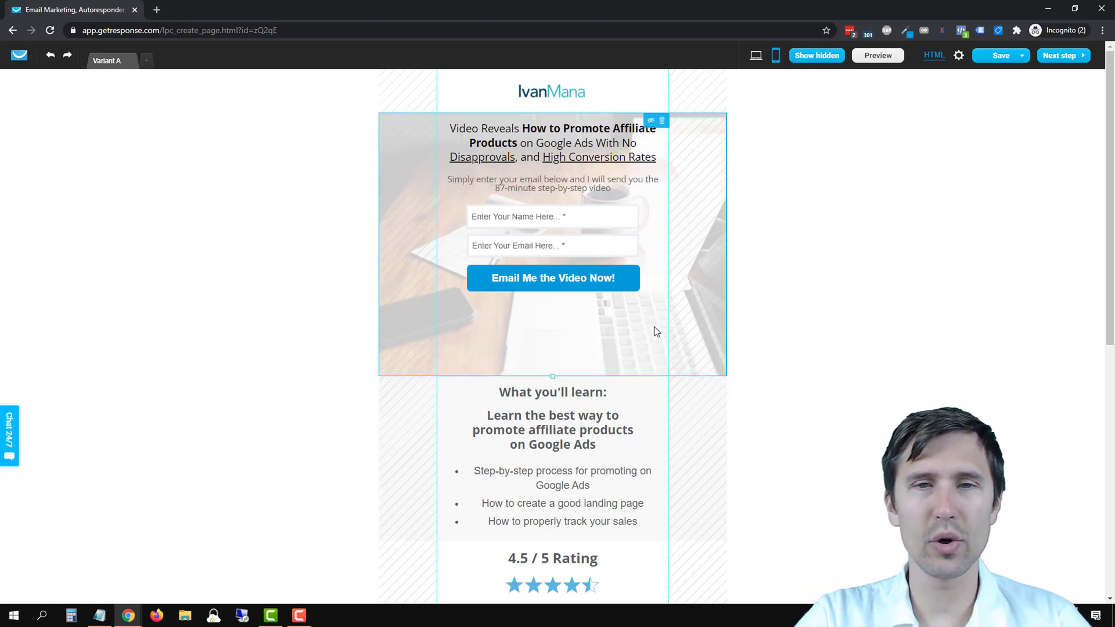
{"action": "left_click", "coordinate": [652, 212]}
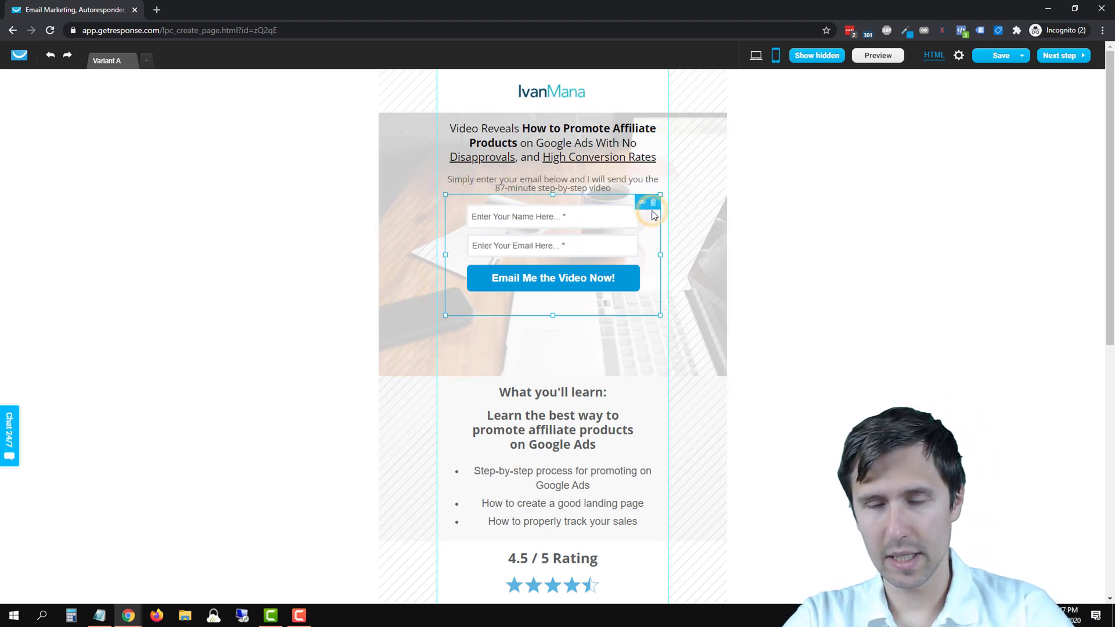
{"action": "left_click", "coordinate": [587, 343]}
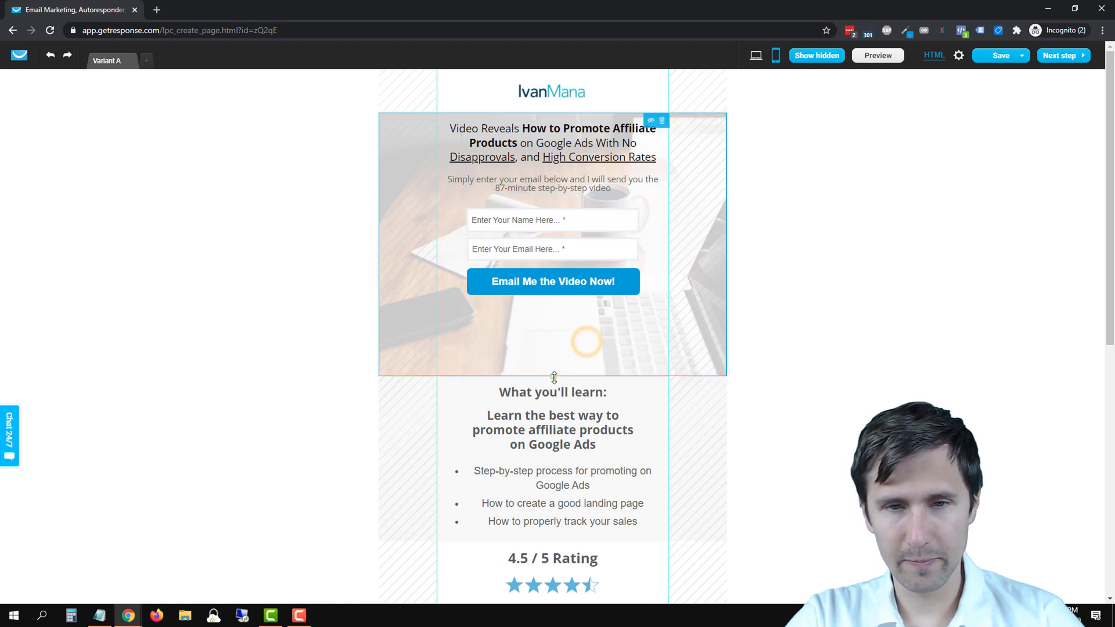
{"action": "left_click_drag", "start_coordinate": [555, 377], "coordinate": [560, 338]}
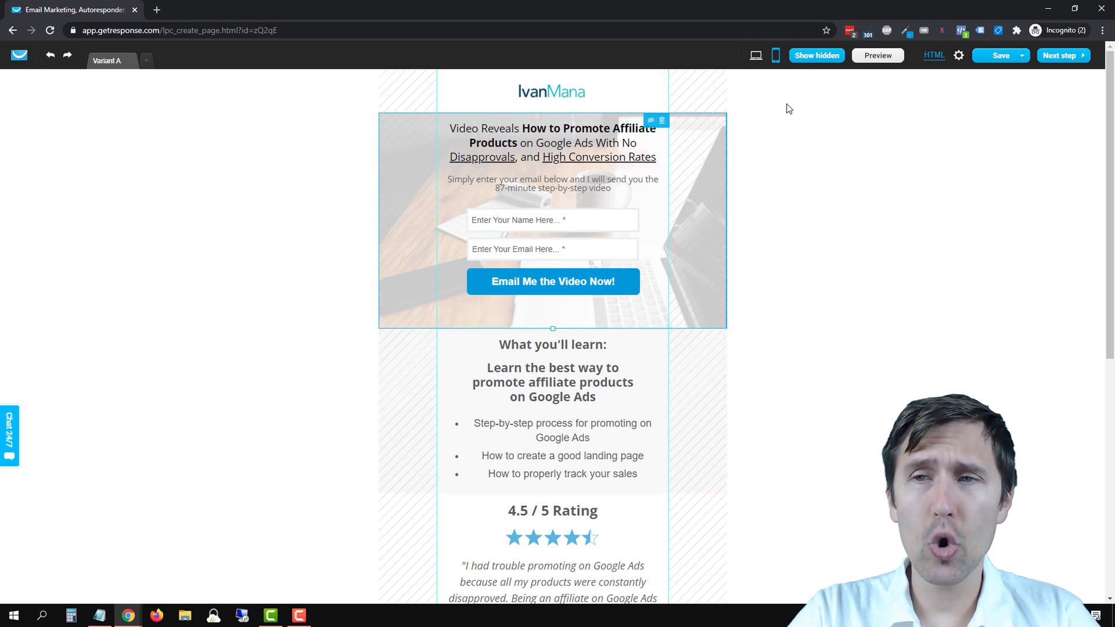
{"action": "left_click", "coordinate": [813, 58]}
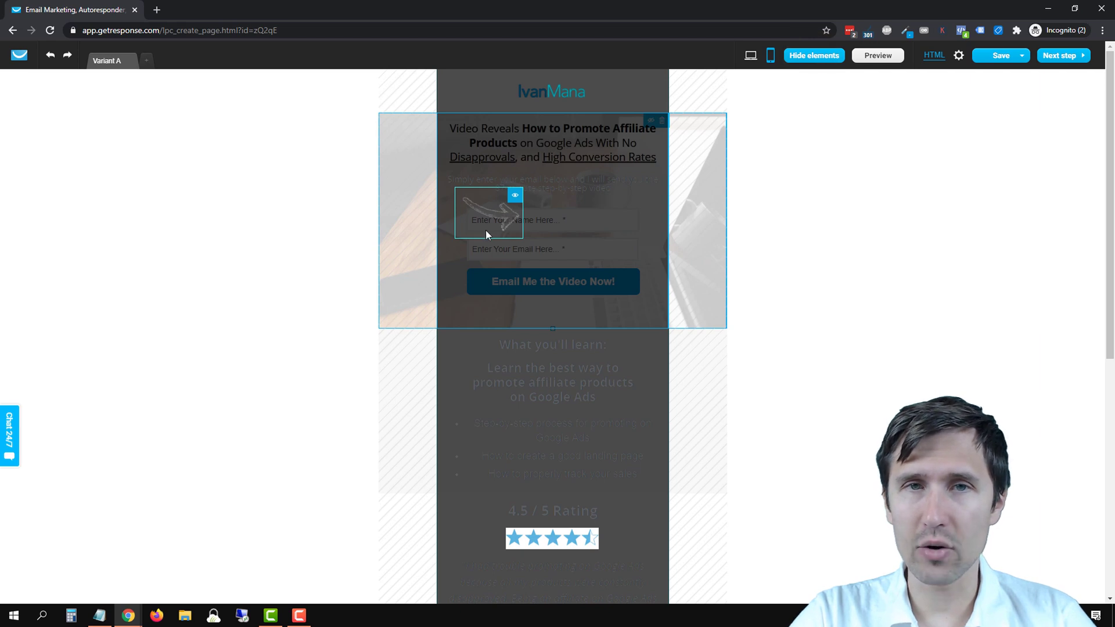
{"action": "left_click", "coordinate": [517, 196]}
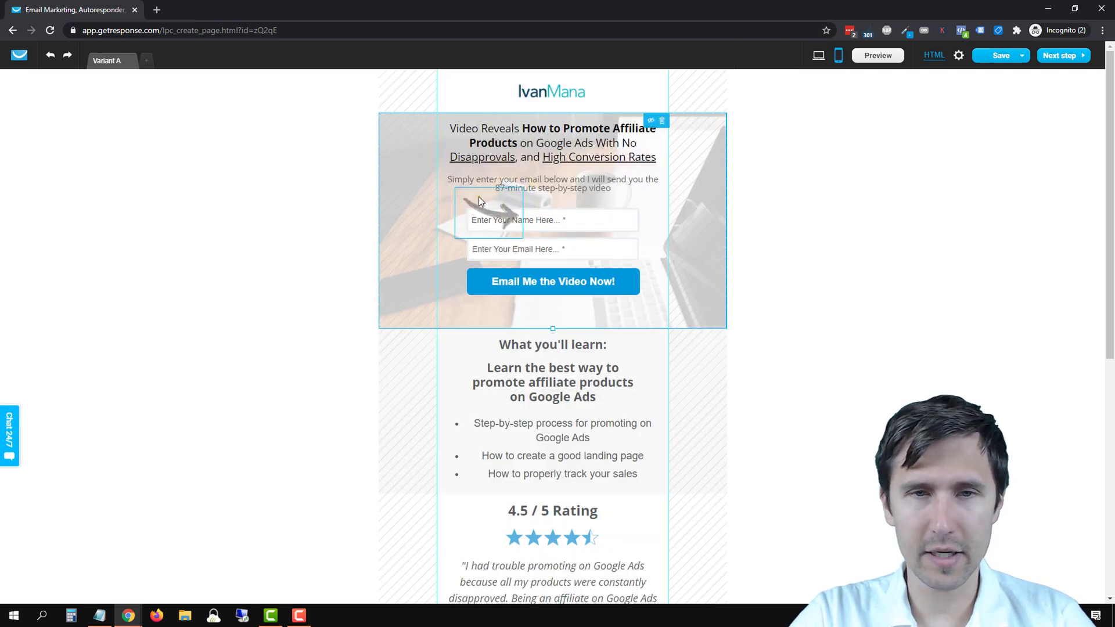
{"action": "left_click", "coordinate": [507, 214]}
{"action": "left_click", "coordinate": [504, 180]}
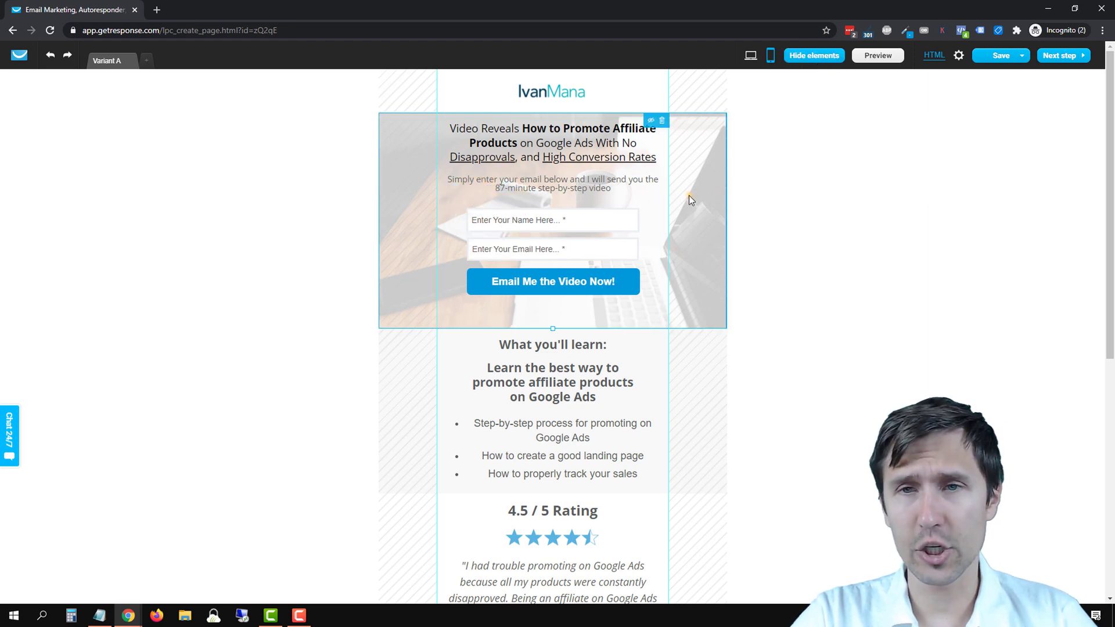
{"action": "left_click", "coordinate": [659, 210]}
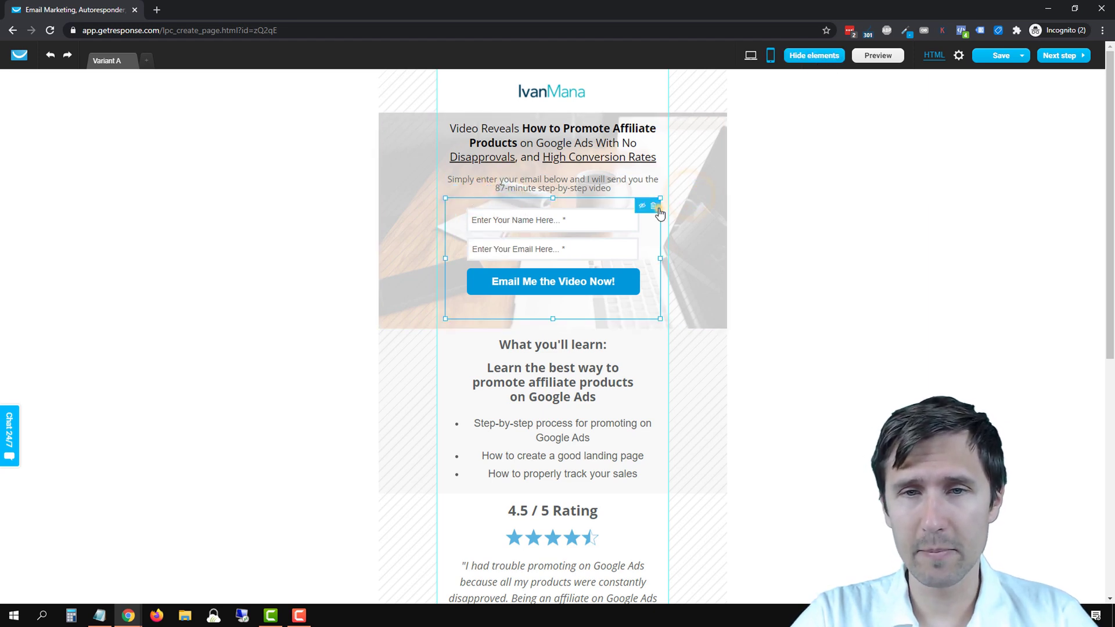
{"action": "left_click", "coordinate": [792, 55]}
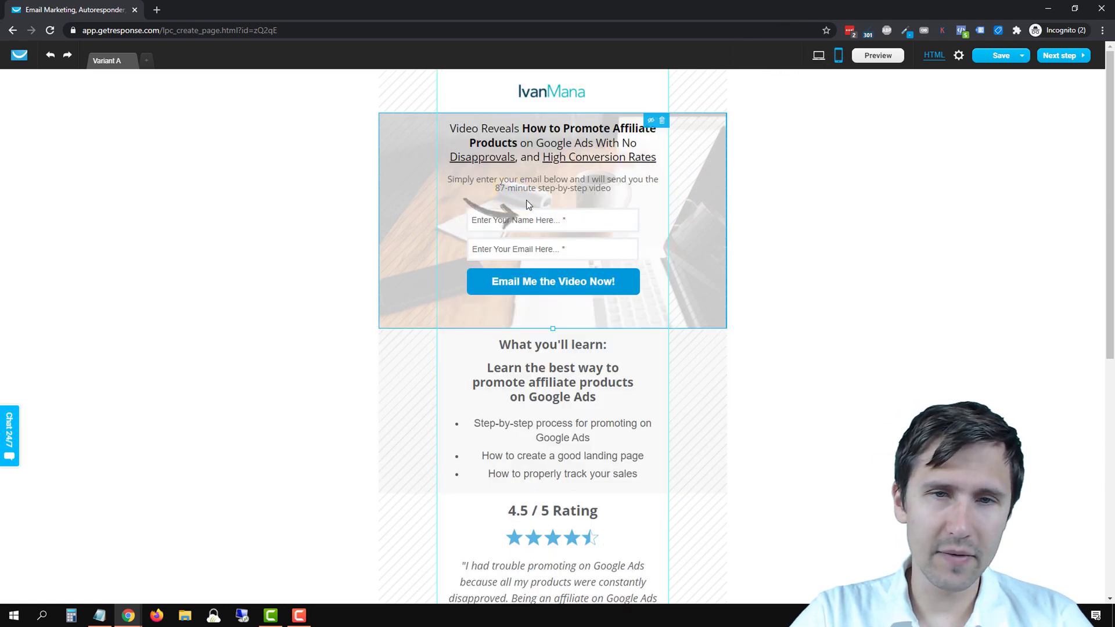
{"action": "left_click", "coordinate": [494, 203]}
{"action": "left_click", "coordinate": [509, 184]}
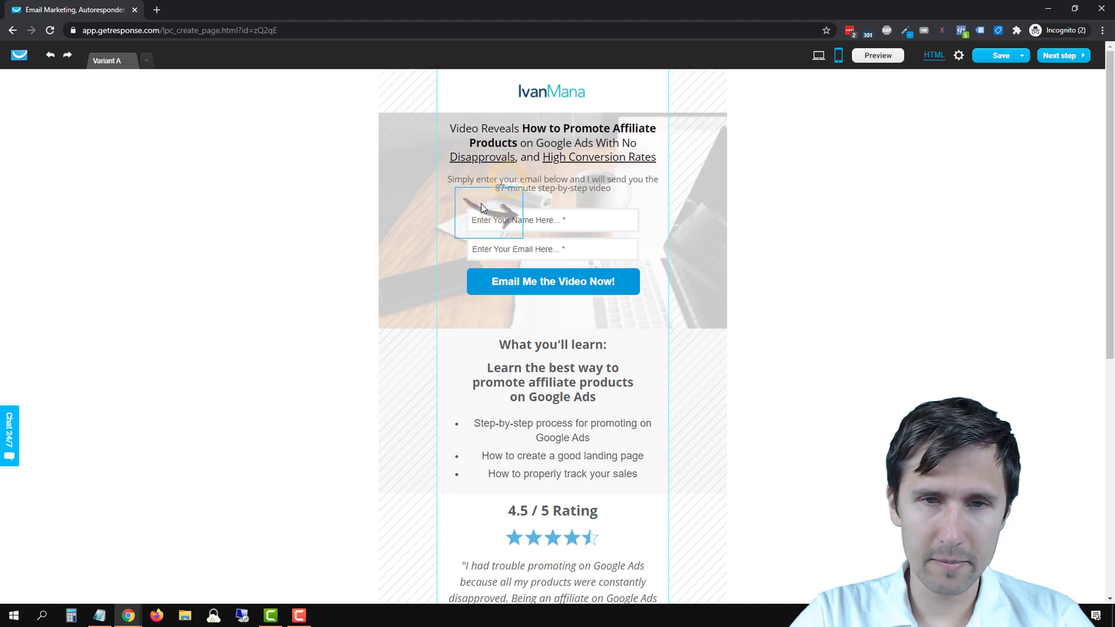
{"action": "left_click", "coordinate": [481, 206]}
{"action": "left_click", "coordinate": [503, 181]}
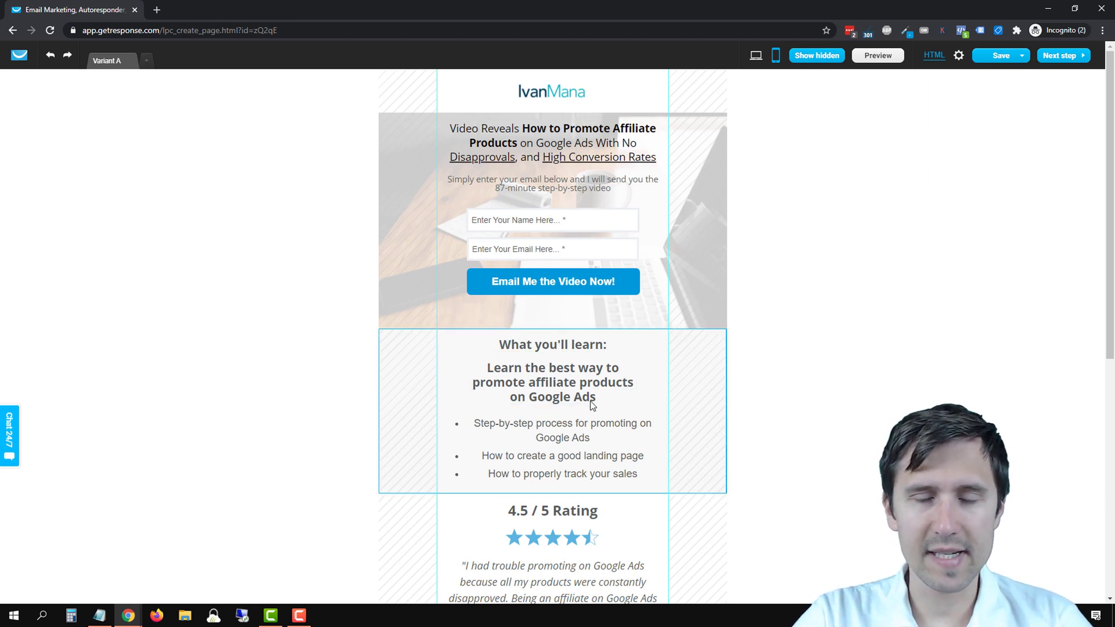
Shrink the 'Learn the best way' heading to size 15 and move it above 'What you'll learn:'
{"action": "mouse_move", "coordinate": [528, 349]}
{"action": "left_mouse_down"}
{"action": "mouse_move", "coordinate": [531, 400]}
{"action": "mouse_move", "coordinate": [526, 355]}
{"action": "mouse_move", "coordinate": [546, 348]}
{"action": "left_mouse_up"}
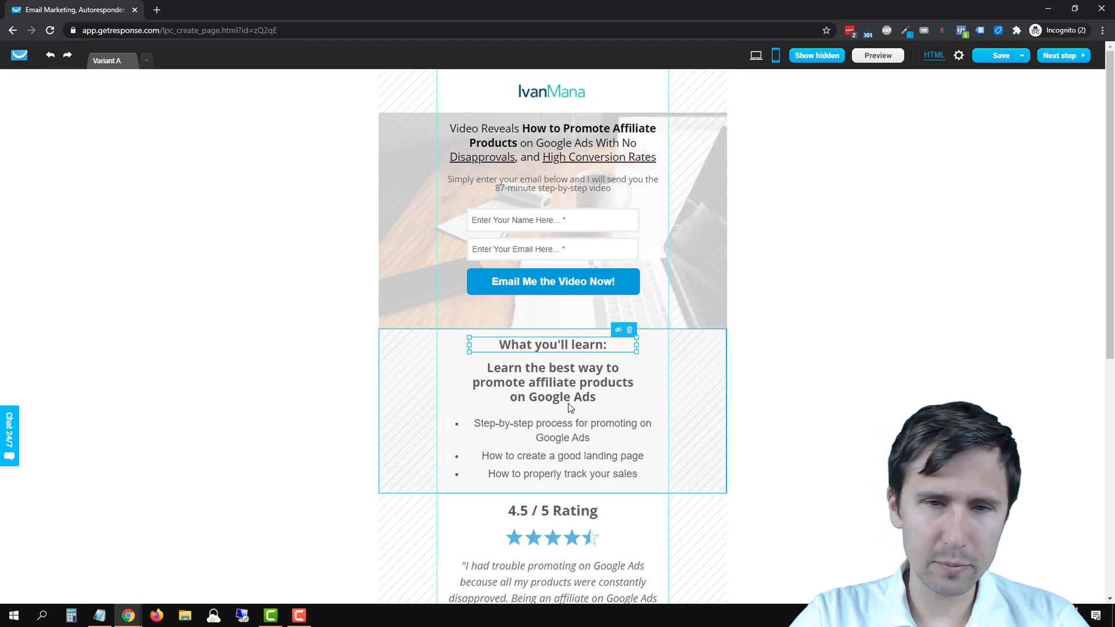
{"action": "triple_click", "coordinate": [543, 385]}
{"action": "left_click", "coordinate": [508, 343]}
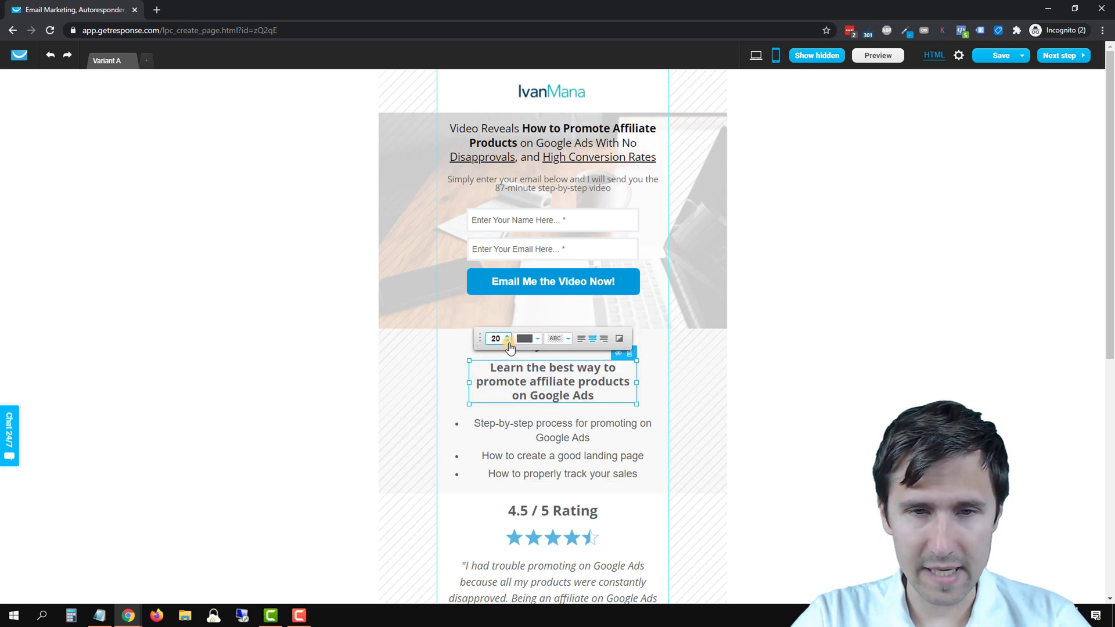
{"action": "left_click", "coordinate": [509, 343]}
{"action": "left_click", "coordinate": [509, 343]}
{"action": "left_click", "coordinate": [509, 343]}
{"action": "left_click", "coordinate": [563, 389]}
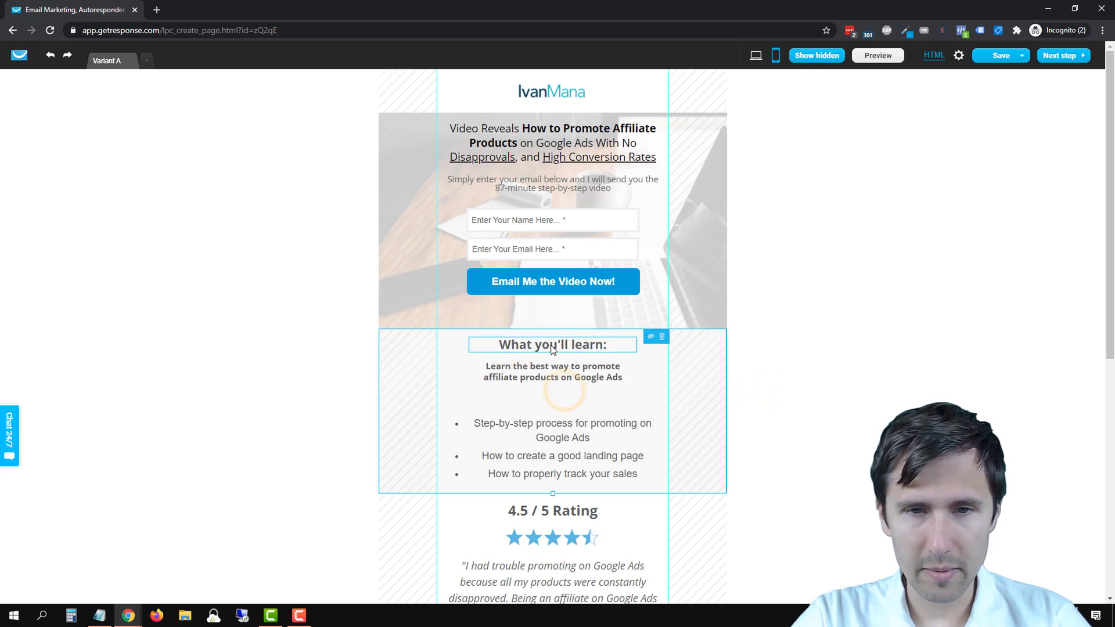
{"action": "left_click_drag", "start_coordinate": [563, 390], "coordinate": [538, 357]}
Enlarge the affiliate-products heading to size 19 and widen its box across the column
{"action": "double_click", "coordinate": [538, 357]}
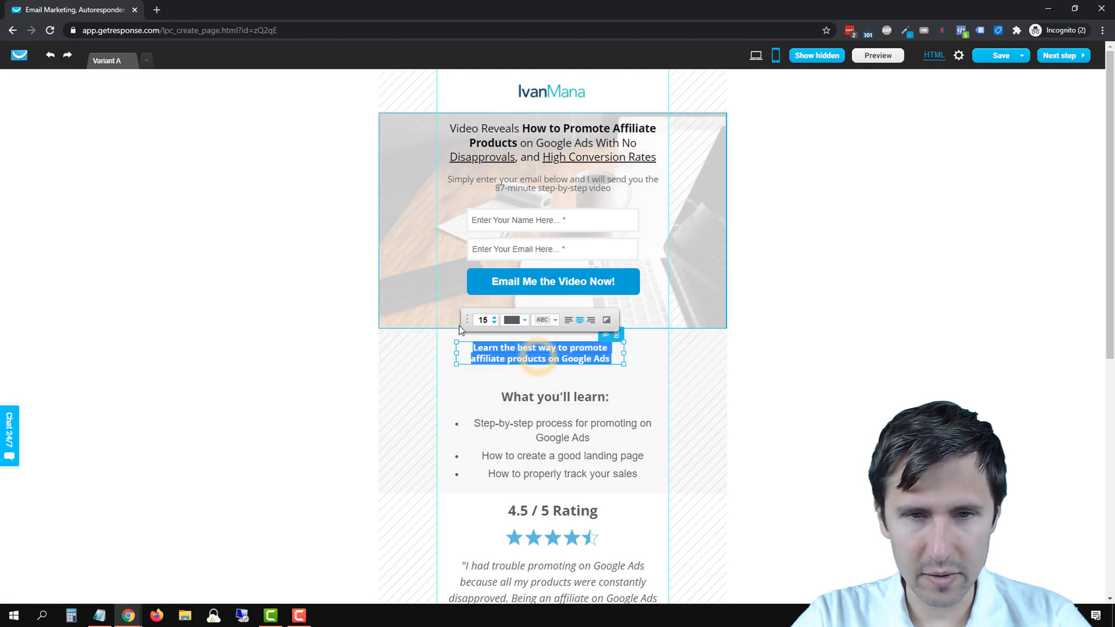
{"action": "left_click", "coordinate": [495, 318]}
{"action": "left_click", "coordinate": [495, 318]}
{"action": "left_click", "coordinate": [495, 317]}
{"action": "left_click", "coordinate": [495, 317]}
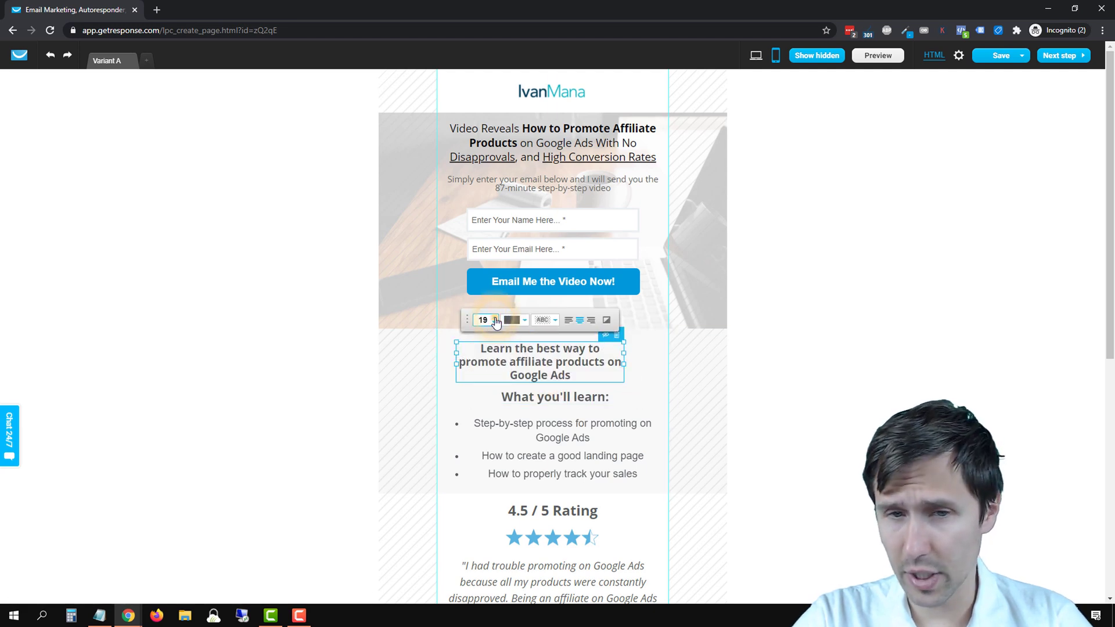
{"action": "left_click", "coordinate": [495, 318]}
{"action": "left_click_drag", "start_coordinate": [626, 364], "coordinate": [678, 374]}
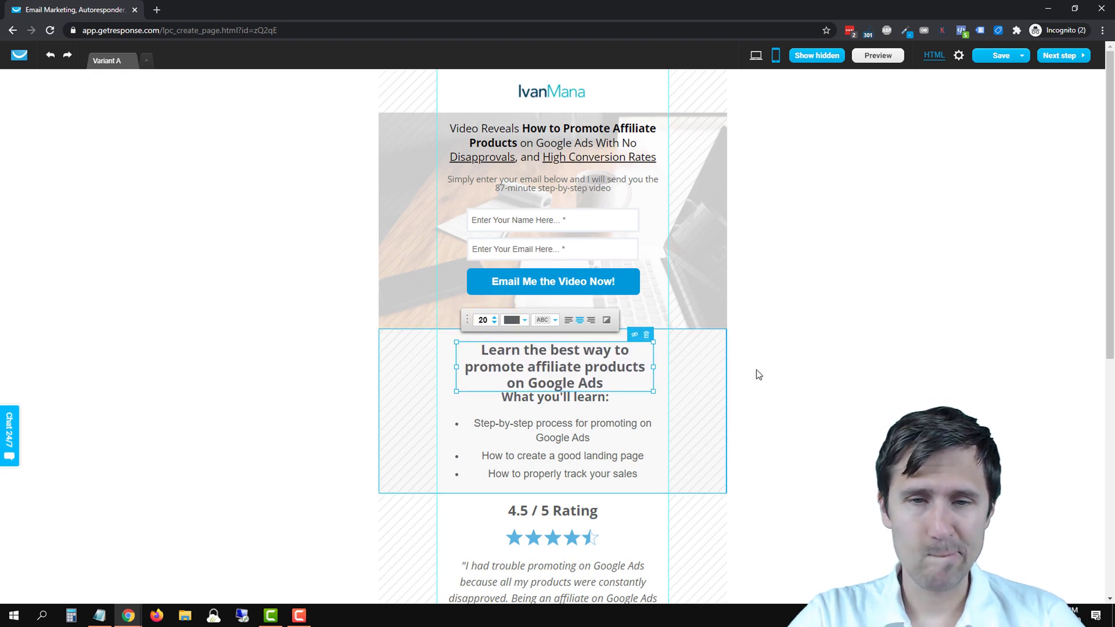
{"action": "left_click", "coordinate": [696, 384]}
{"action": "left_click", "coordinate": [561, 358]}
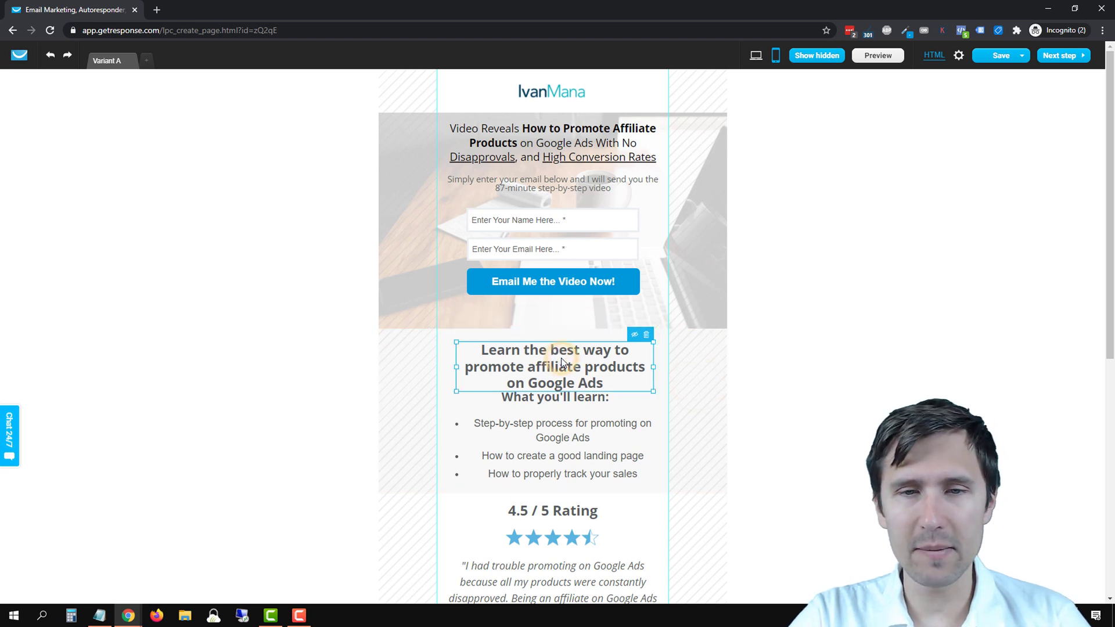
Reduce the 'What you'll learn:' label's font size by one and centre it under the heading
{"action": "left_click", "coordinate": [586, 396]}
{"action": "double_click", "coordinate": [564, 406]}
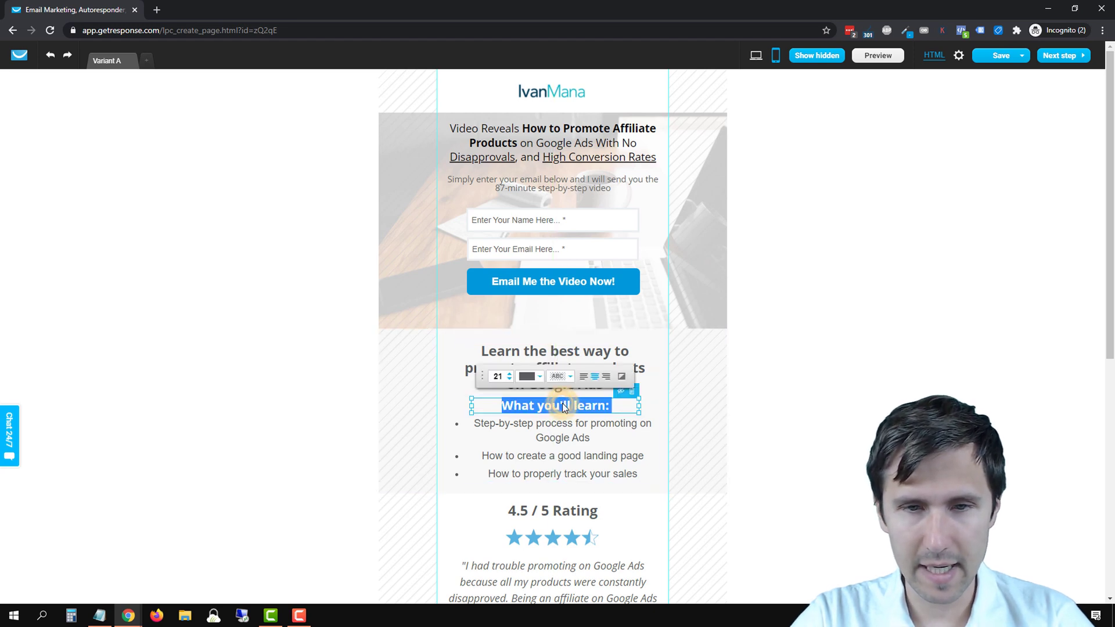
{"action": "left_click", "coordinate": [510, 379]}
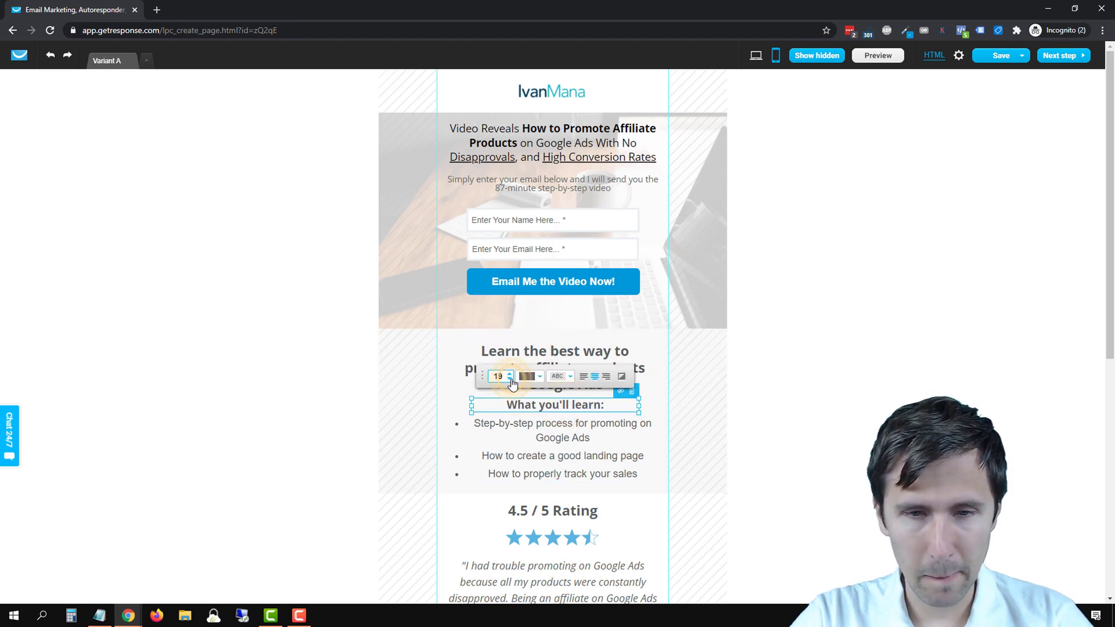
{"action": "left_click", "coordinate": [664, 403]}
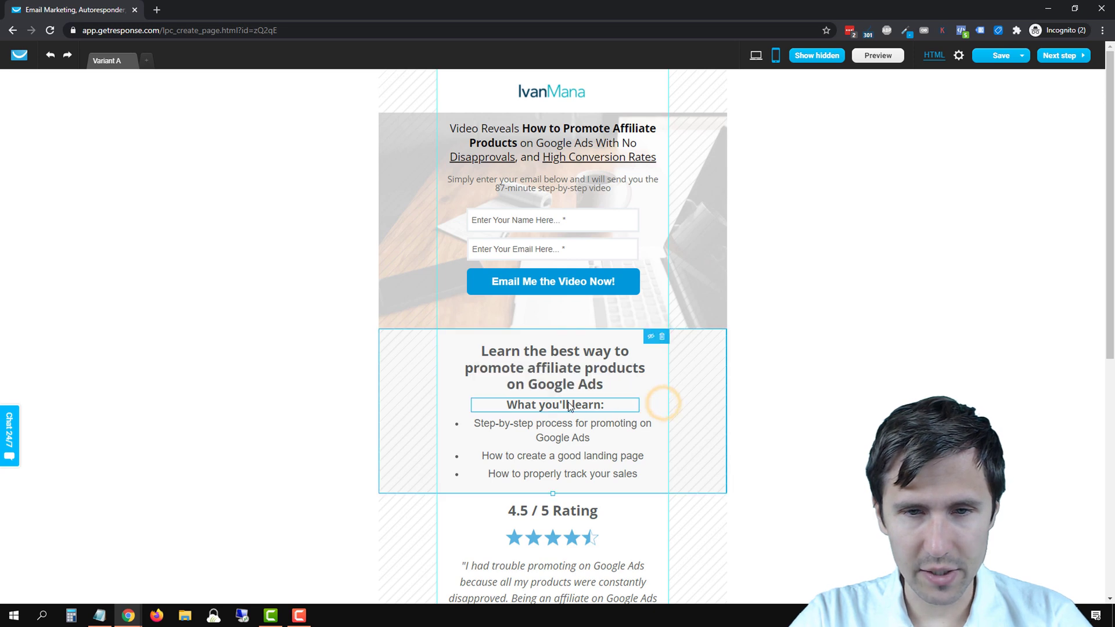
{"action": "left_click_drag", "start_coordinate": [569, 404], "coordinate": [574, 409]}
Left-align the three bullet points and shrink their text
{"action": "left_click", "coordinate": [668, 395]}
{"action": "left_click", "coordinate": [574, 446]}
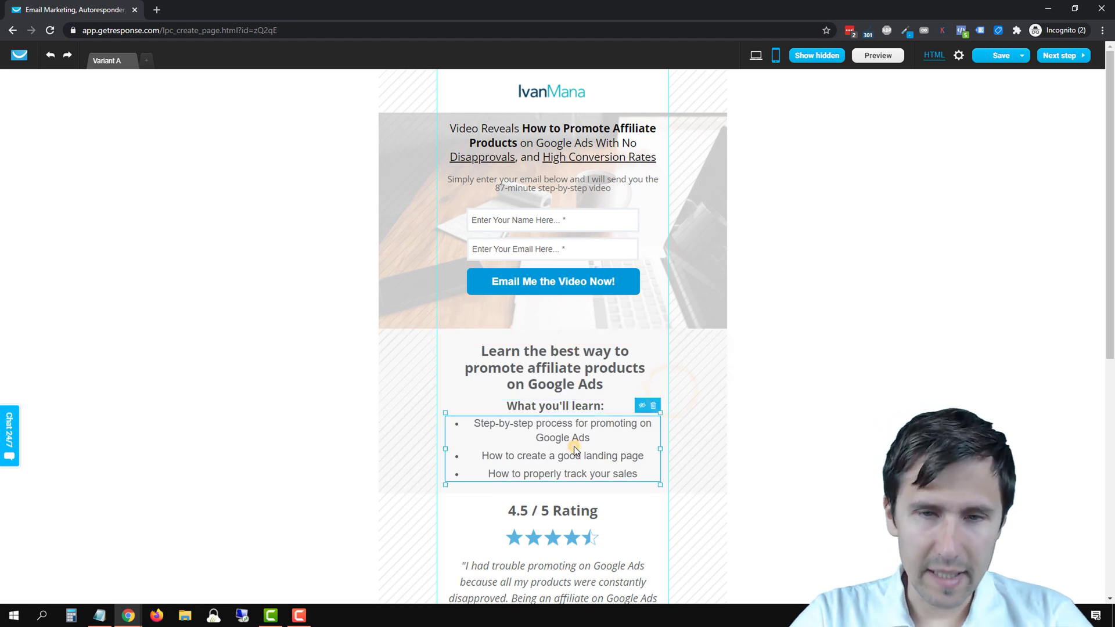
{"action": "left_click", "coordinate": [574, 446]}
{"action": "double_click", "coordinate": [560, 438]}
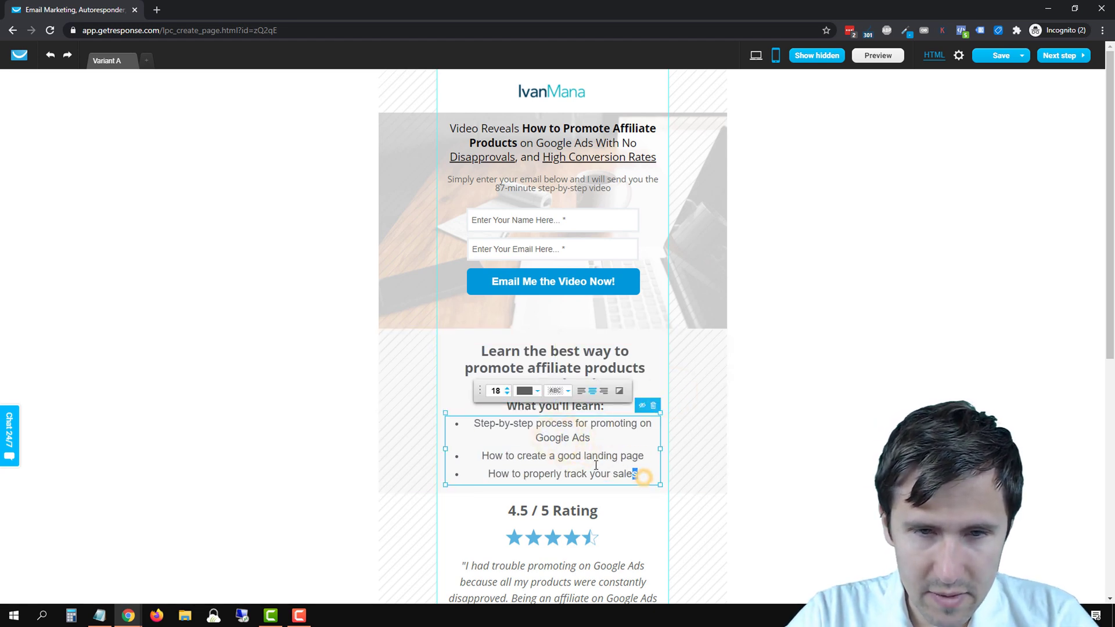
{"action": "left_click_drag", "start_coordinate": [575, 462], "coordinate": [471, 419]}
{"action": "left_click", "coordinate": [582, 391]}
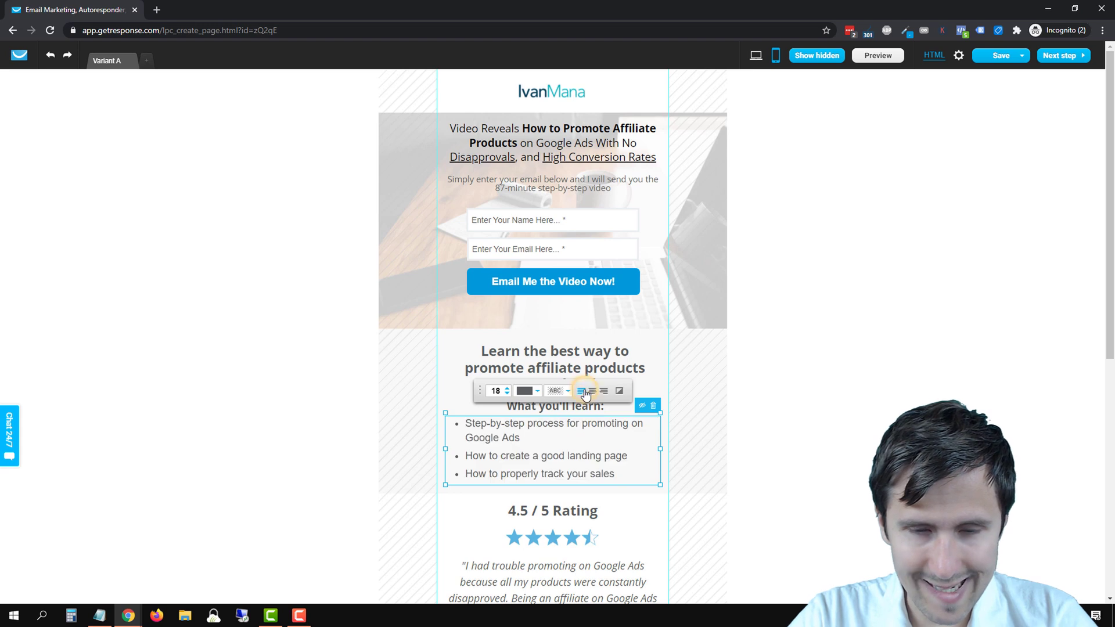
{"action": "left_click", "coordinate": [511, 392]}
{"action": "left_click", "coordinate": [510, 393]}
{"action": "left_click", "coordinate": [511, 392]}
{"action": "left_click", "coordinate": [510, 392]}
{"action": "left_click", "coordinate": [702, 445]}
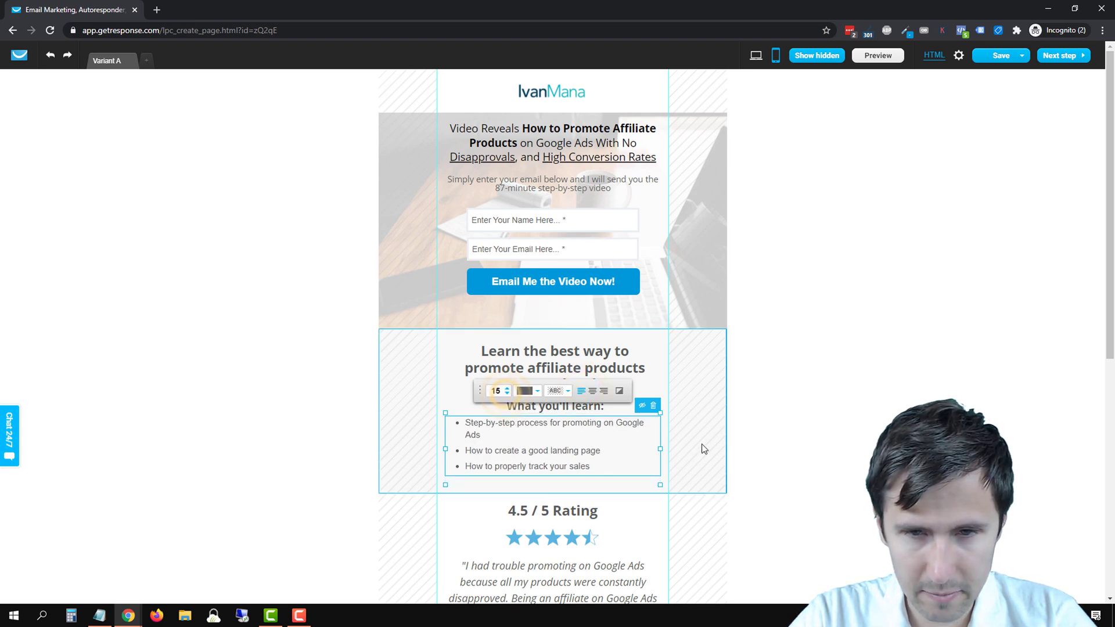
Set the bullet list text to size 13 and centre the list in the section
{"action": "left_click", "coordinate": [545, 444]}
{"action": "triple_click", "coordinate": [535, 445]}
{"action": "left_click", "coordinate": [536, 451]}
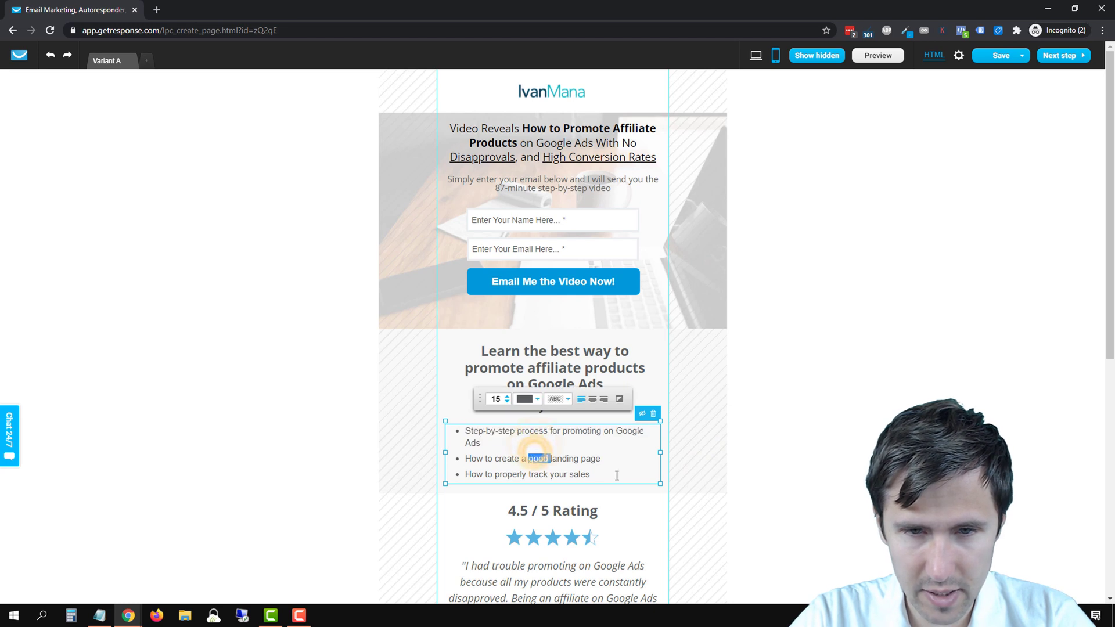
{"action": "left_click_drag", "start_coordinate": [616, 475], "coordinate": [459, 434]}
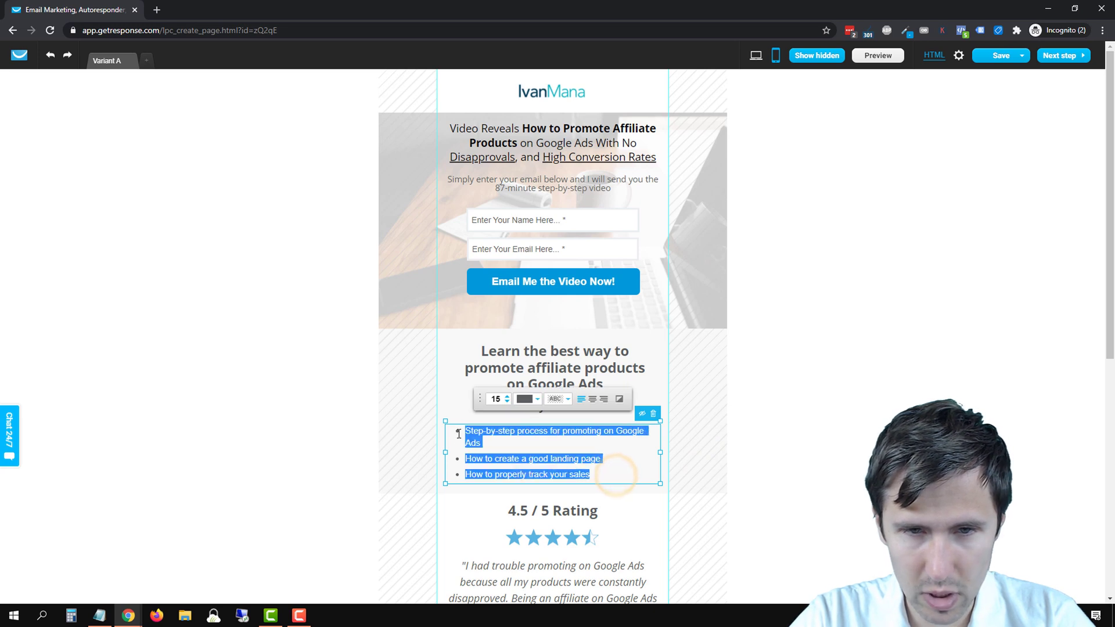
{"action": "left_click", "coordinate": [507, 404]}
{"action": "left_click", "coordinate": [507, 403]}
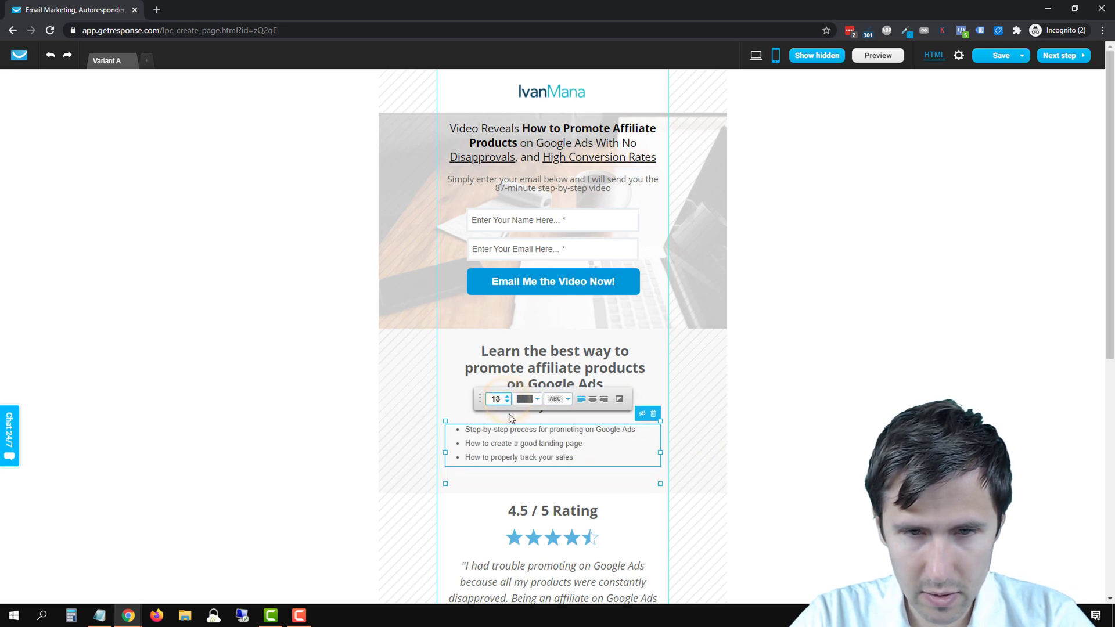
{"action": "left_click", "coordinate": [555, 477]}
{"action": "left_click_drag", "start_coordinate": [543, 448], "coordinate": [543, 454]}
Reduce the 'Learn the best way' headline to size 18 so it fits on two lines, nudged down slightly
{"action": "left_click_drag", "start_coordinate": [555, 408], "coordinate": [555, 413]}
{"action": "left_click", "coordinate": [555, 375]}
{"action": "double_click", "coordinate": [555, 378]}
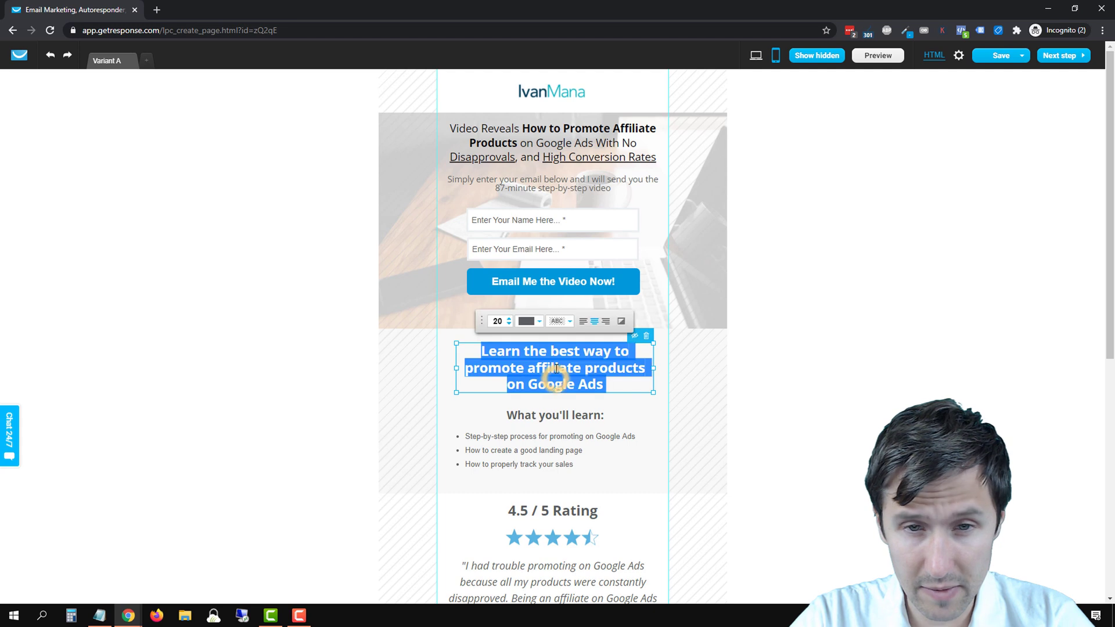
{"action": "left_click", "coordinate": [509, 324]}
{"action": "left_click", "coordinate": [508, 324]}
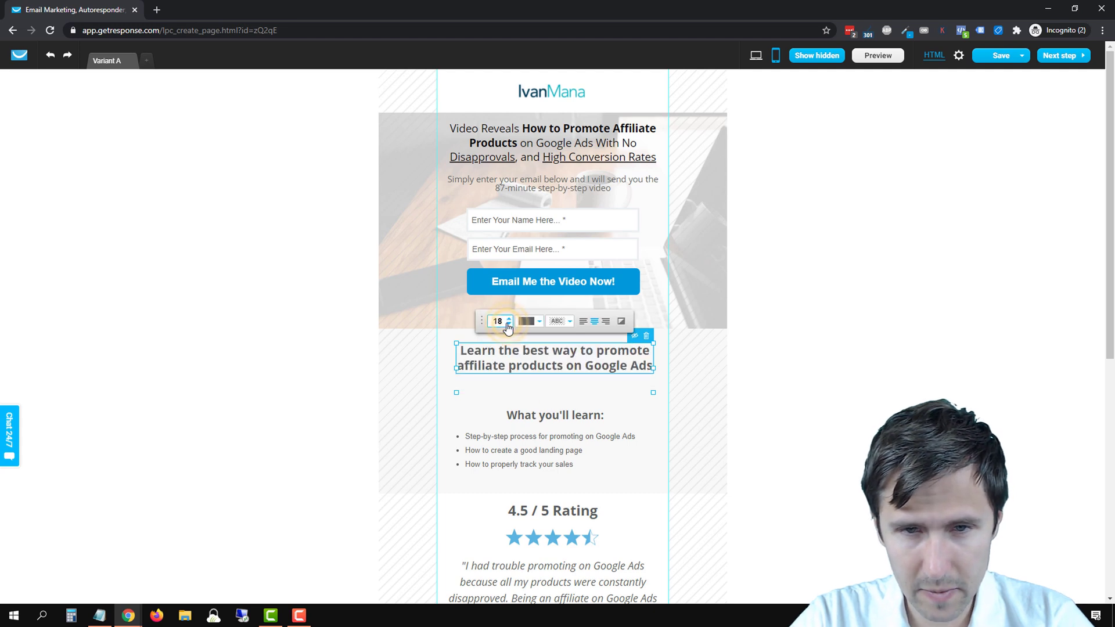
{"action": "left_click", "coordinate": [593, 394]}
{"action": "left_click_drag", "start_coordinate": [567, 370], "coordinate": [568, 380]}
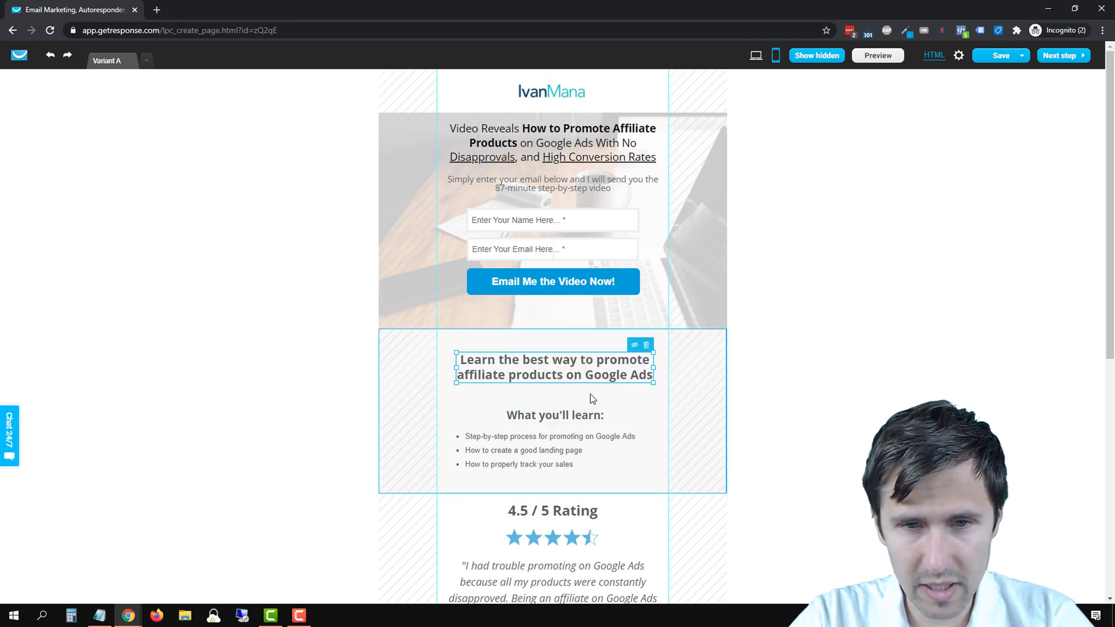
{"action": "left_click", "coordinate": [519, 404]}
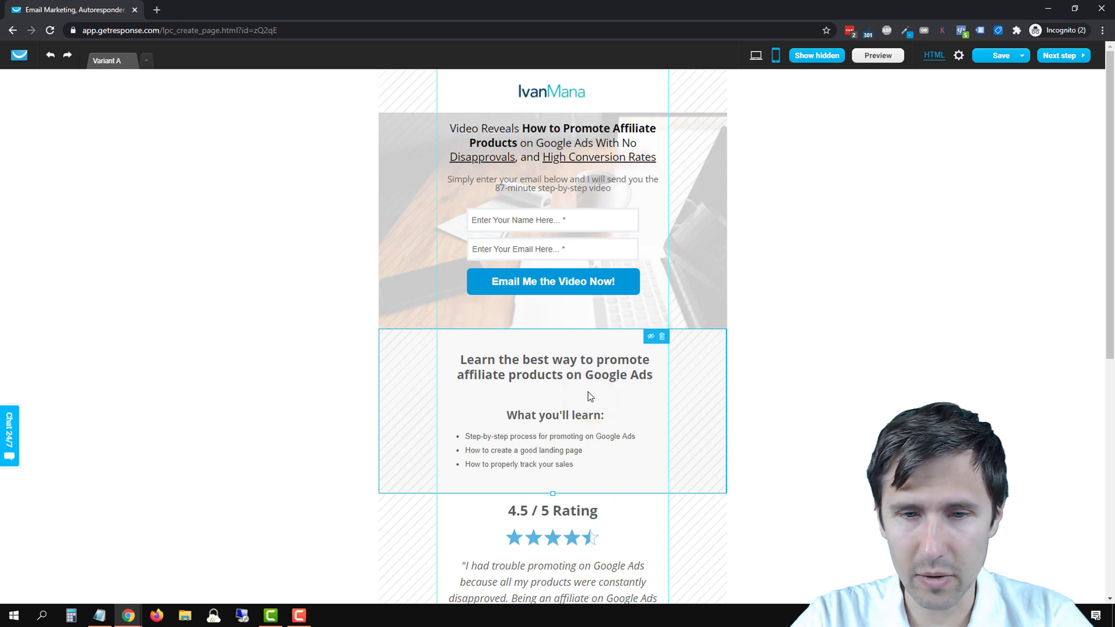
In the desktop layout, drag a horizontal line from Shapes into the section
{"action": "left_click", "coordinate": [758, 56]}
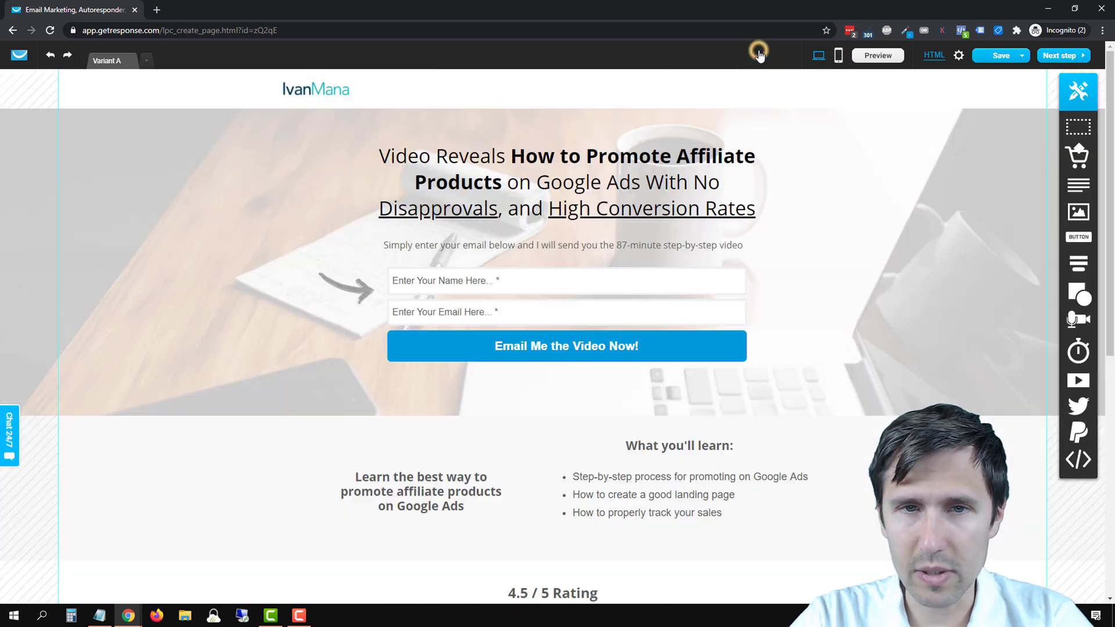
{"action": "mouse_move", "coordinate": [1087, 307]}
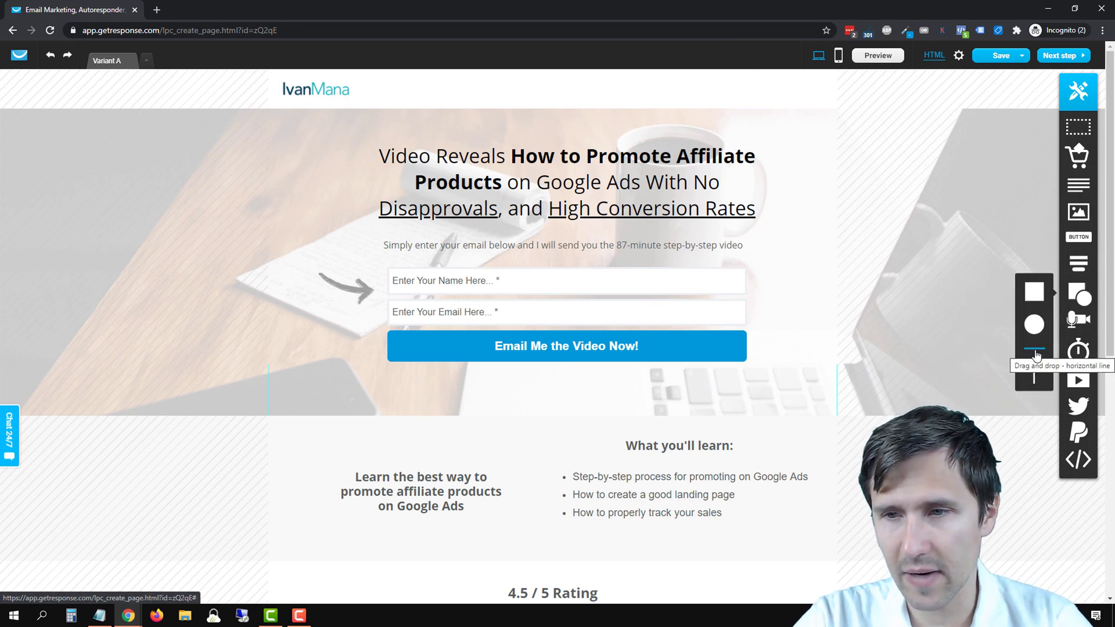
{"action": "left_click_drag", "start_coordinate": [1036, 356], "coordinate": [533, 457]}
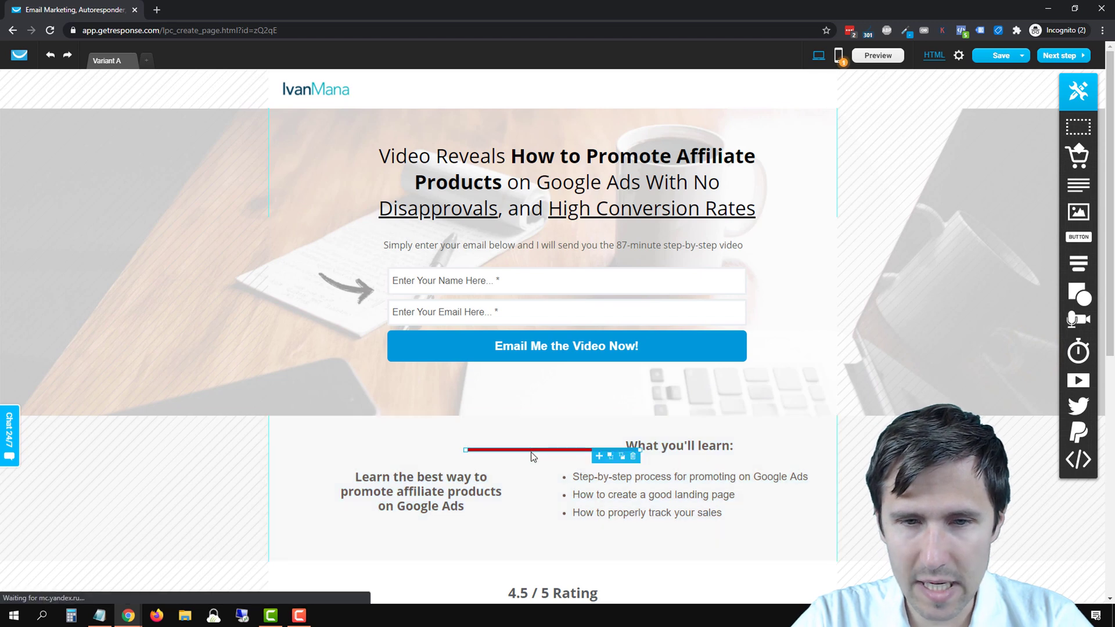
On mobile, move the divider under the 'Learn the best way' headline and colour it #D9D9D9
{"action": "left_click", "coordinate": [839, 55]}
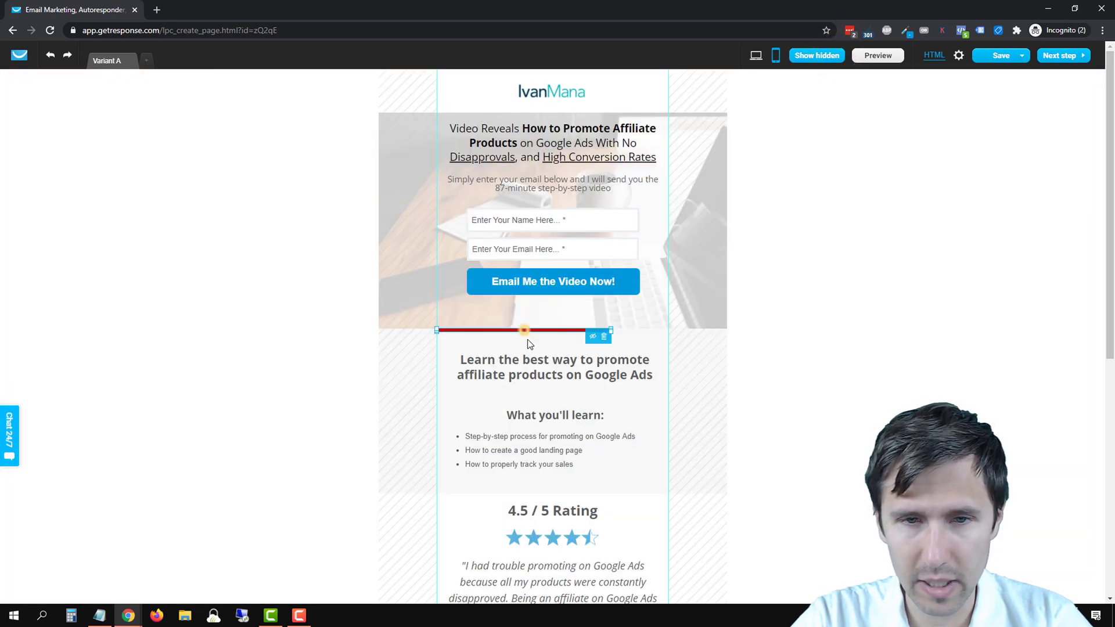
{"action": "left_click_drag", "start_coordinate": [526, 331], "coordinate": [553, 393]}
{"action": "left_click", "coordinate": [587, 396]}
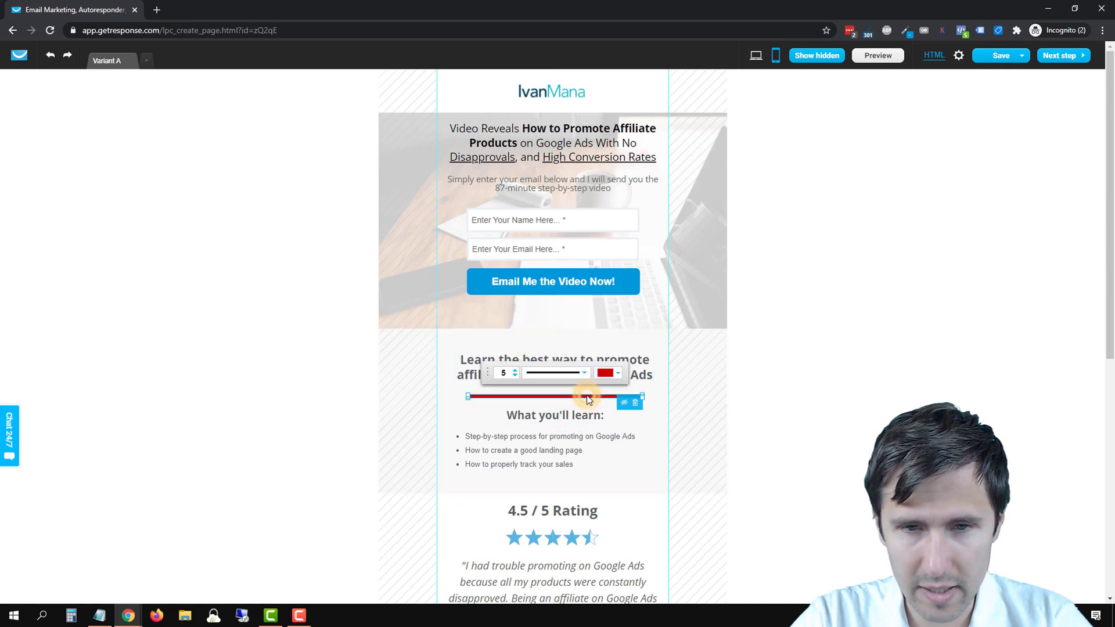
{"action": "left_click", "coordinate": [615, 374]}
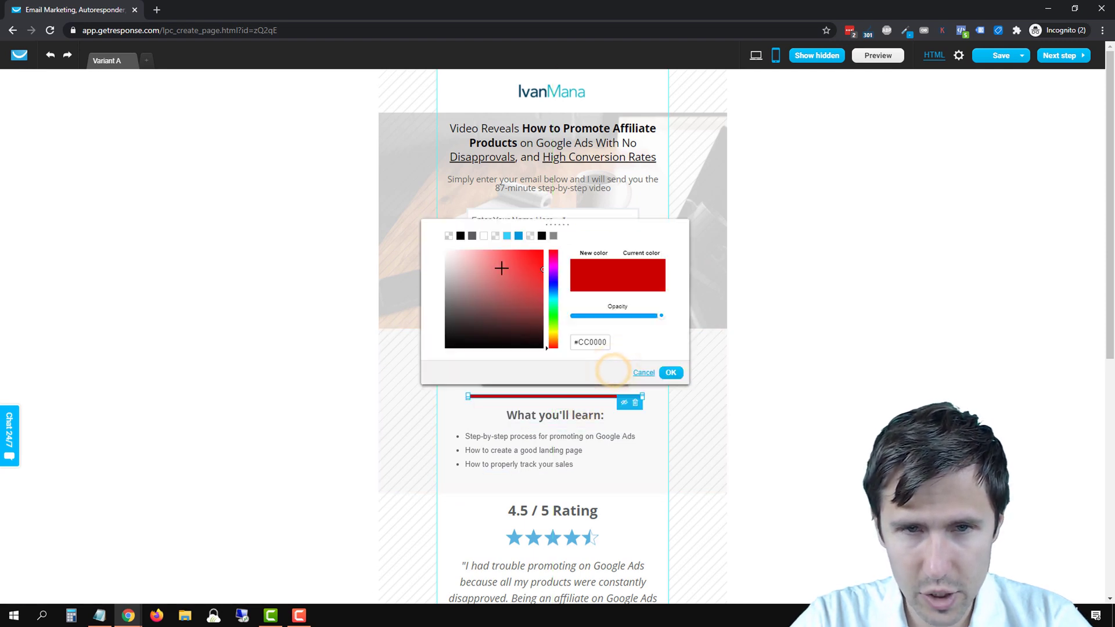
{"action": "mouse_move", "coordinate": [498, 262]}
{"action": "left_mouse_down"}
{"action": "mouse_move", "coordinate": [460, 251]}
{"action": "mouse_move", "coordinate": [423, 280]}
{"action": "mouse_move", "coordinate": [406, 260]}
{"action": "mouse_move", "coordinate": [545, 350]}
{"action": "mouse_move", "coordinate": [428, 252]}
{"action": "mouse_move", "coordinate": [418, 264]}
{"action": "mouse_move", "coordinate": [503, 299]}
{"action": "left_mouse_up"}
{"action": "mouse_move", "coordinate": [540, 343]}
{"action": "left_mouse_down"}
{"action": "mouse_move", "coordinate": [523, 345]}
{"action": "mouse_move", "coordinate": [443, 266]}
{"action": "mouse_move", "coordinate": [453, 263]}
{"action": "mouse_move", "coordinate": [443, 266]}
{"action": "left_mouse_up"}
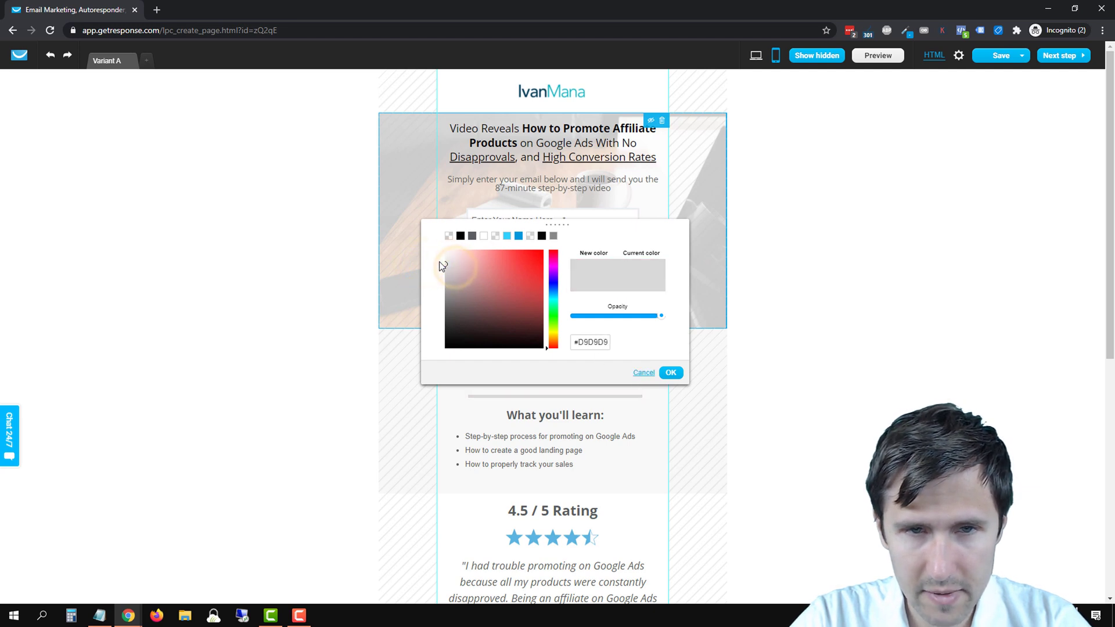
{"action": "left_click", "coordinate": [636, 368]}
Open the grey divider's line settings to adjust its thickness
{"action": "left_click", "coordinate": [540, 398]}
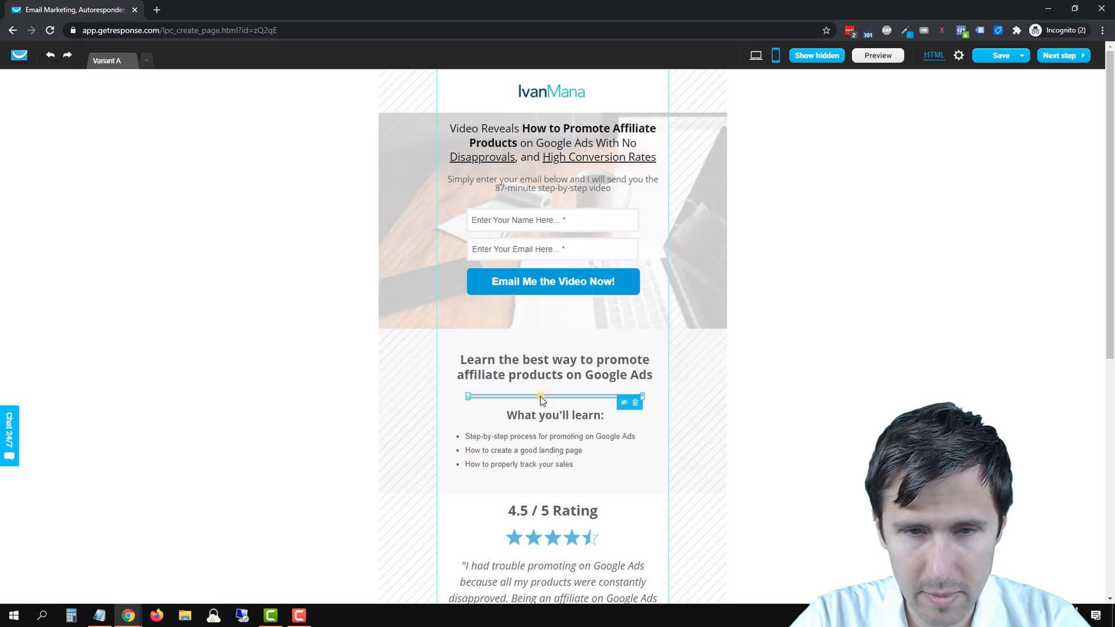
{"action": "left_click", "coordinate": [490, 396]}
{"action": "left_click", "coordinate": [515, 374]}
Set the divider thickness to 1, lengthen it leftward, centre it, then return to desktop view
{"action": "left_click", "coordinate": [488, 423]}
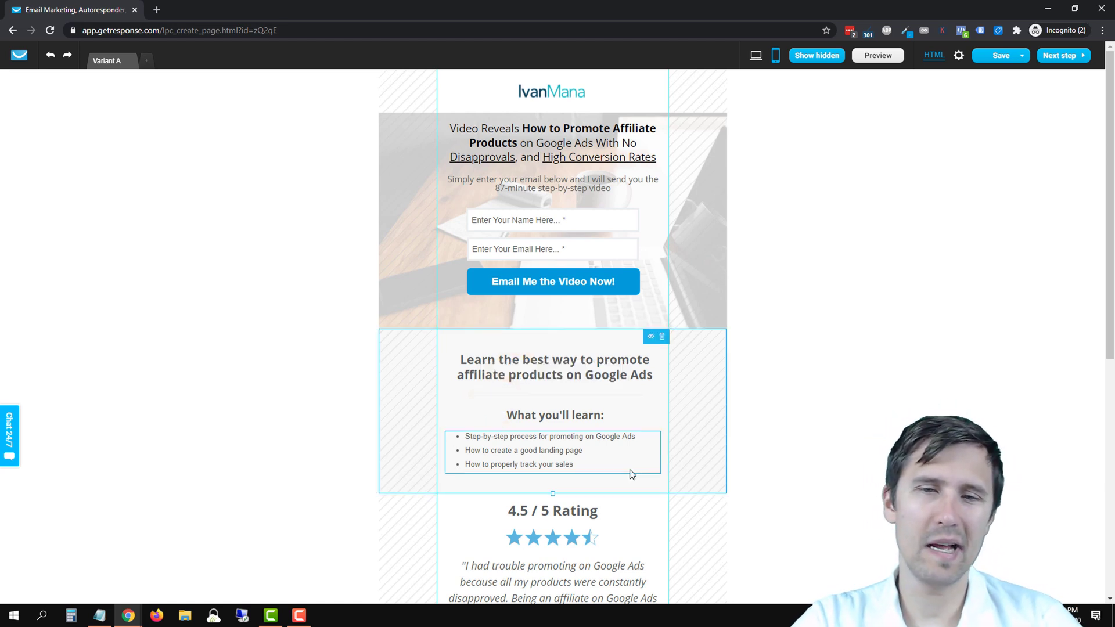
{"action": "left_click", "coordinate": [594, 395]}
{"action": "left_click_drag", "start_coordinate": [469, 397], "coordinate": [453, 402]}
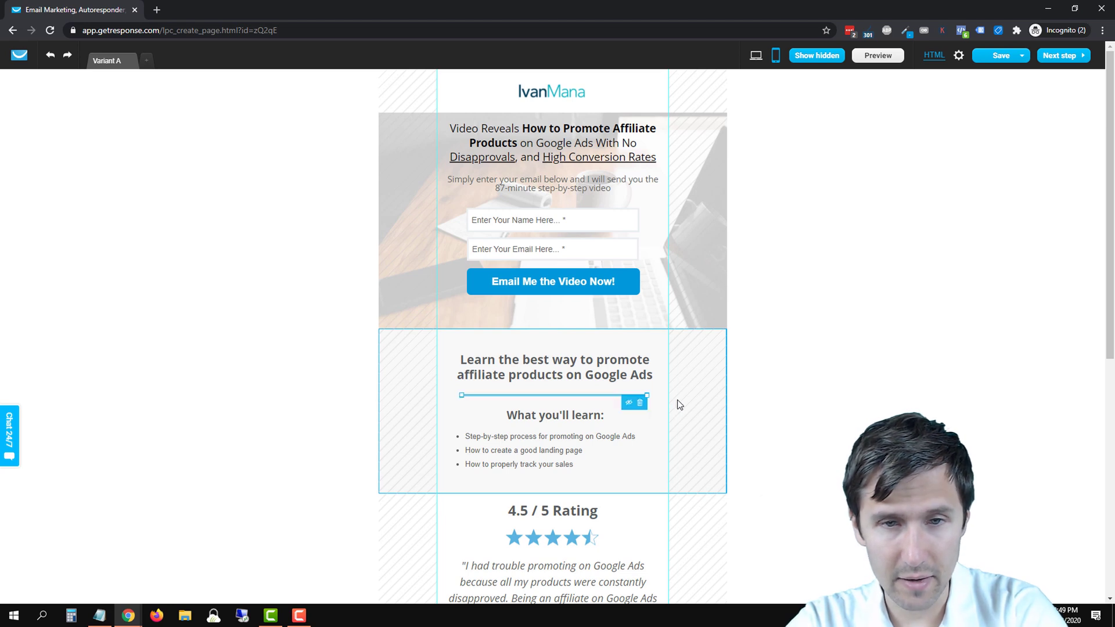
{"action": "left_click", "coordinate": [467, 395]}
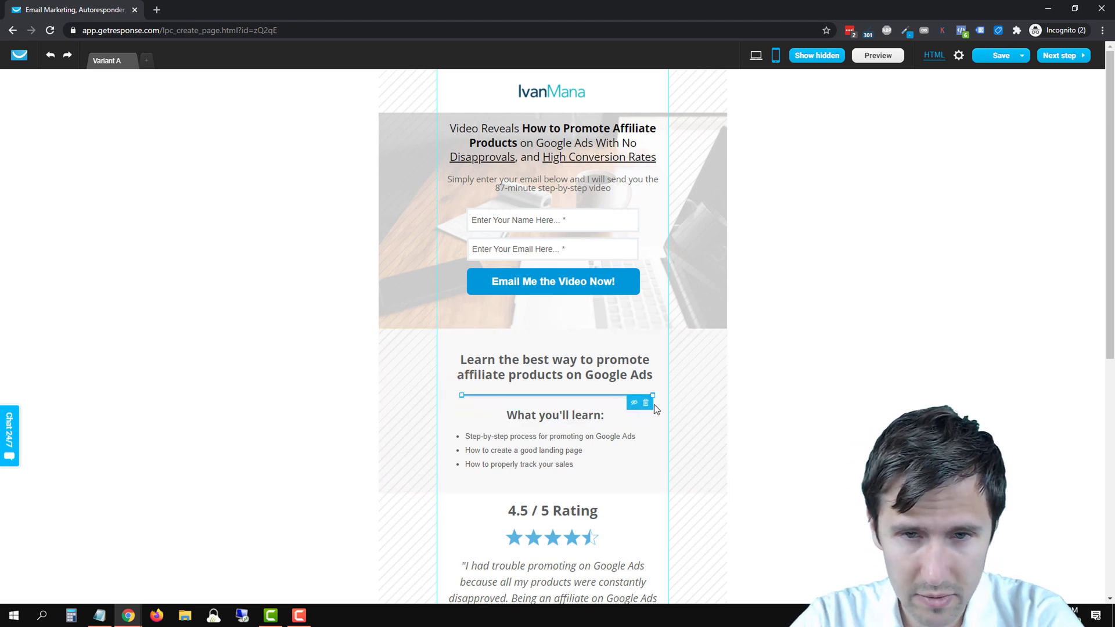
{"action": "left_click", "coordinate": [578, 396]}
{"action": "left_click_drag", "start_coordinate": [576, 396], "coordinate": [575, 396]}
{"action": "left_click", "coordinate": [690, 390]}
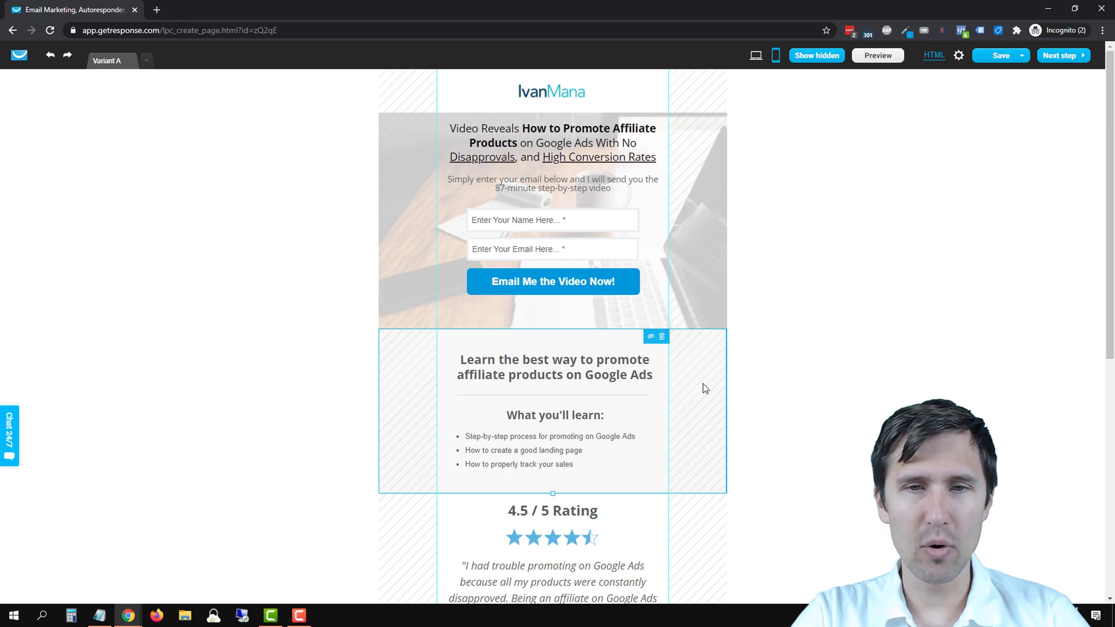
{"action": "left_click", "coordinate": [754, 56]}
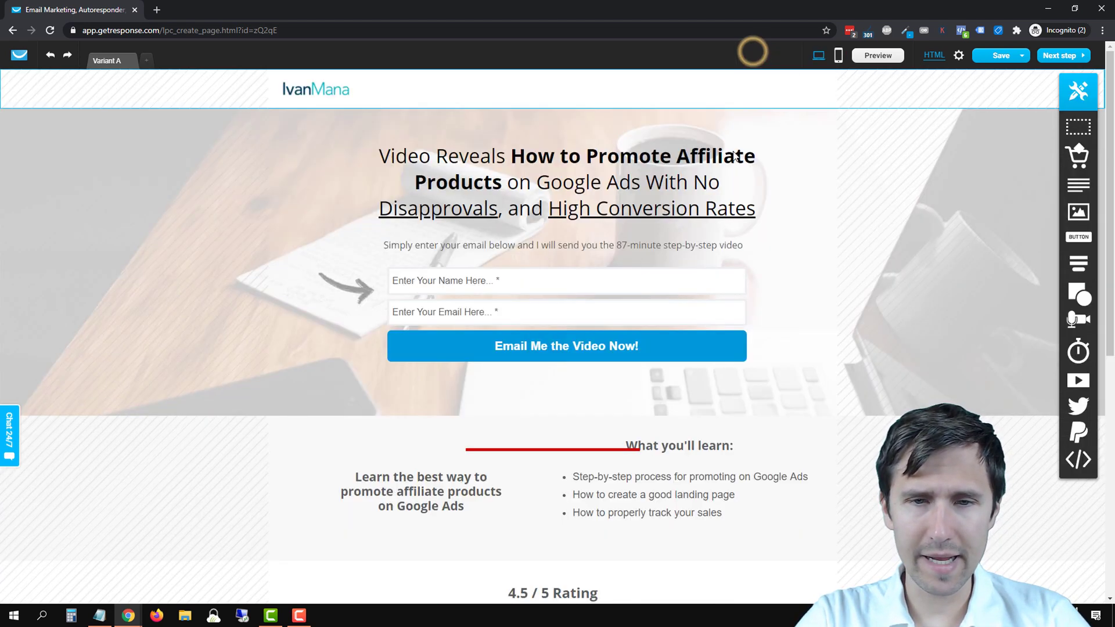
Move the red desktop divider to the section's top-left corner and make its colour transparent
{"action": "left_click", "coordinate": [542, 454]}
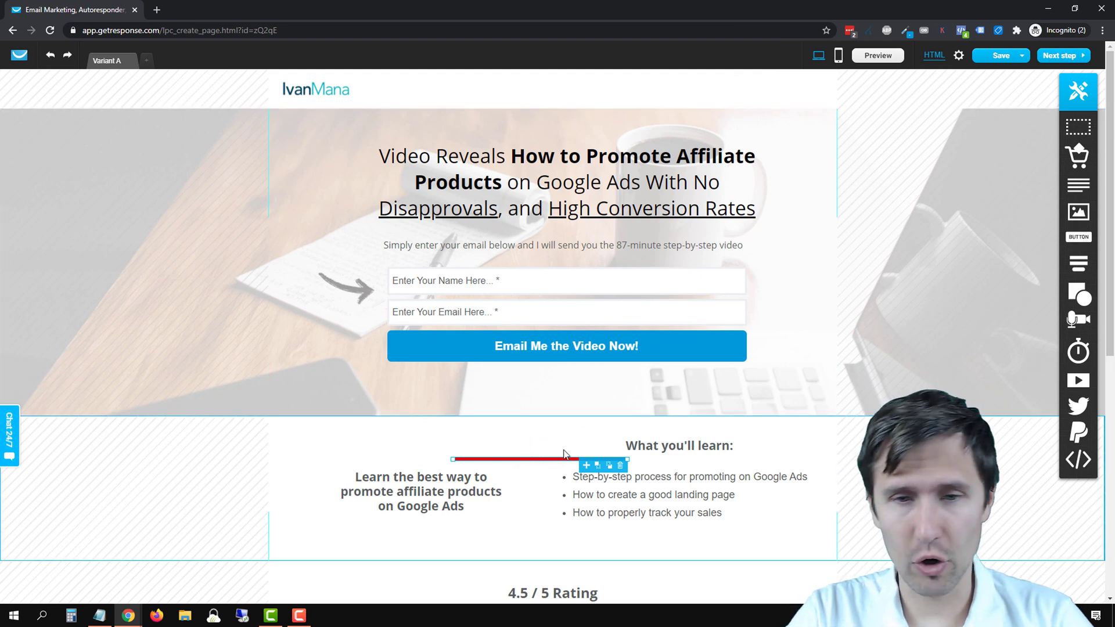
{"action": "left_click_drag", "start_coordinate": [559, 463], "coordinate": [368, 427]}
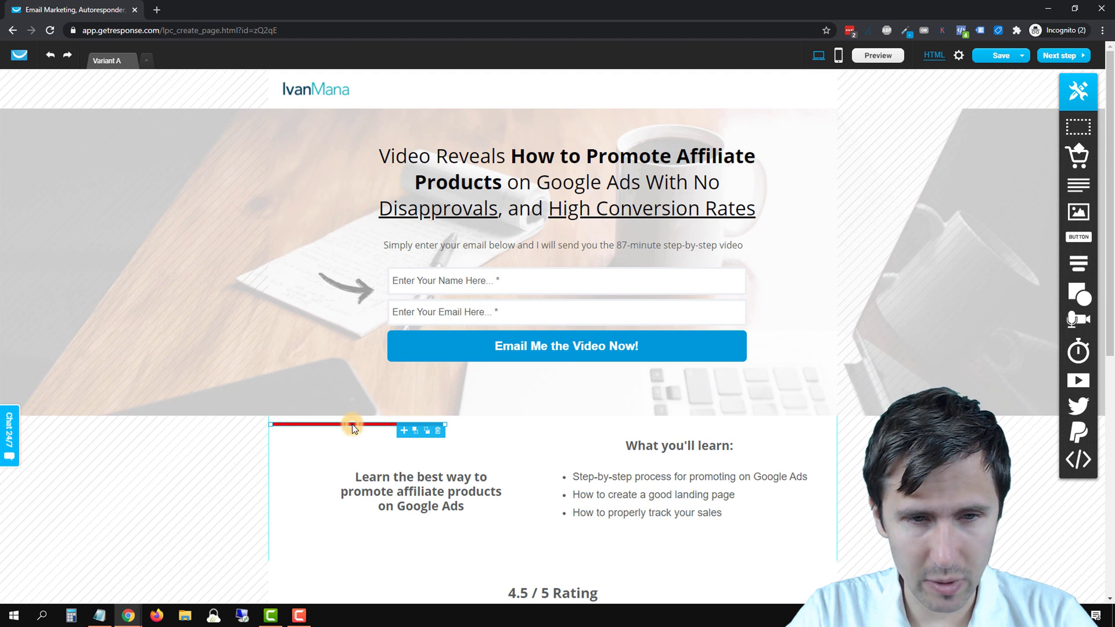
{"action": "left_click", "coordinate": [353, 426]}
{"action": "left_click", "coordinate": [415, 402]}
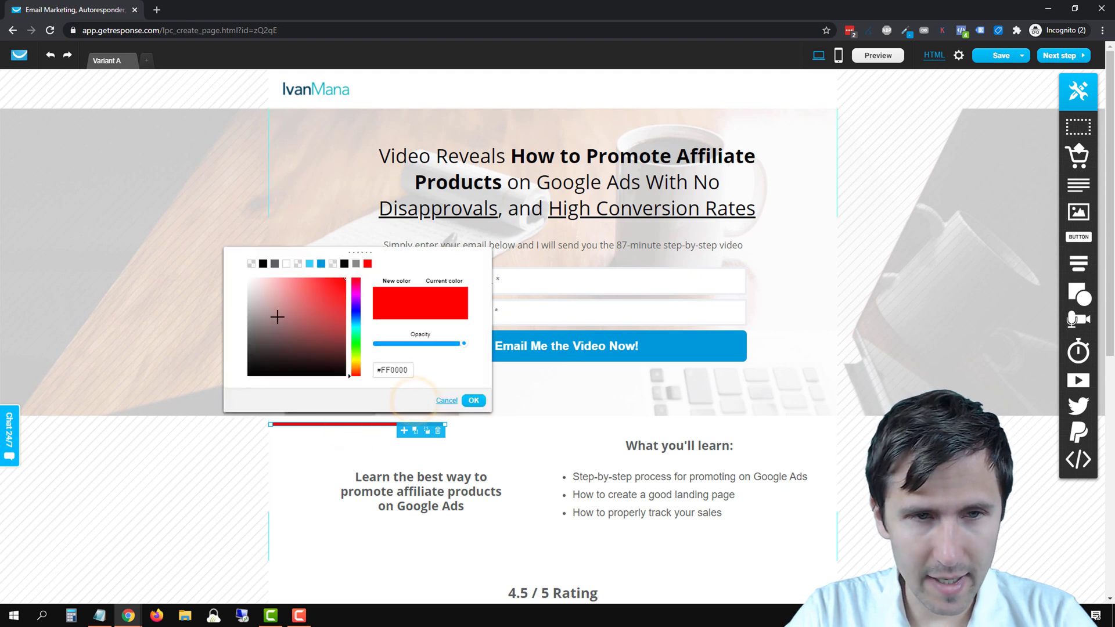
{"action": "left_click", "coordinate": [251, 263]}
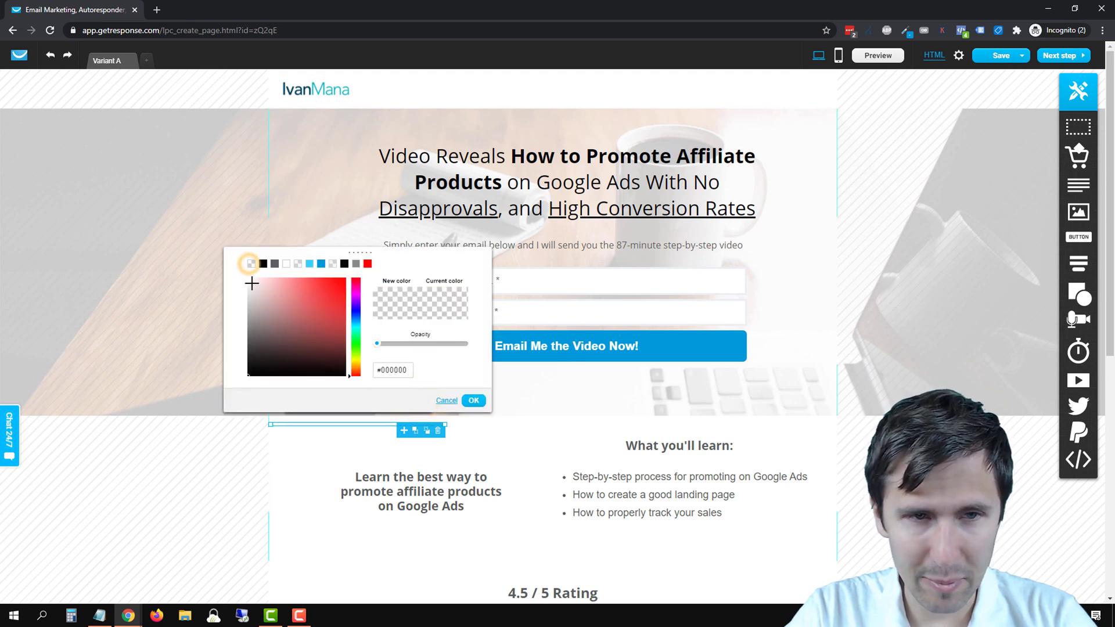
{"action": "left_click", "coordinate": [475, 401]}
{"action": "left_click", "coordinate": [396, 448]}
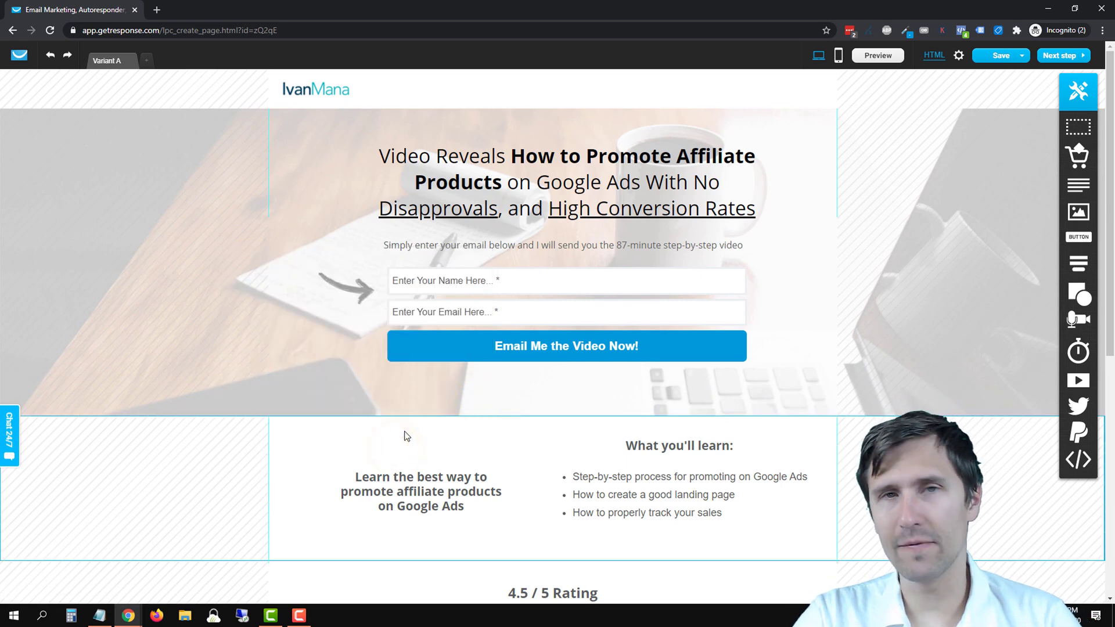
Switch to the mobile layout, then back to desktop and scroll down the page
{"action": "left_click", "coordinate": [838, 55]}
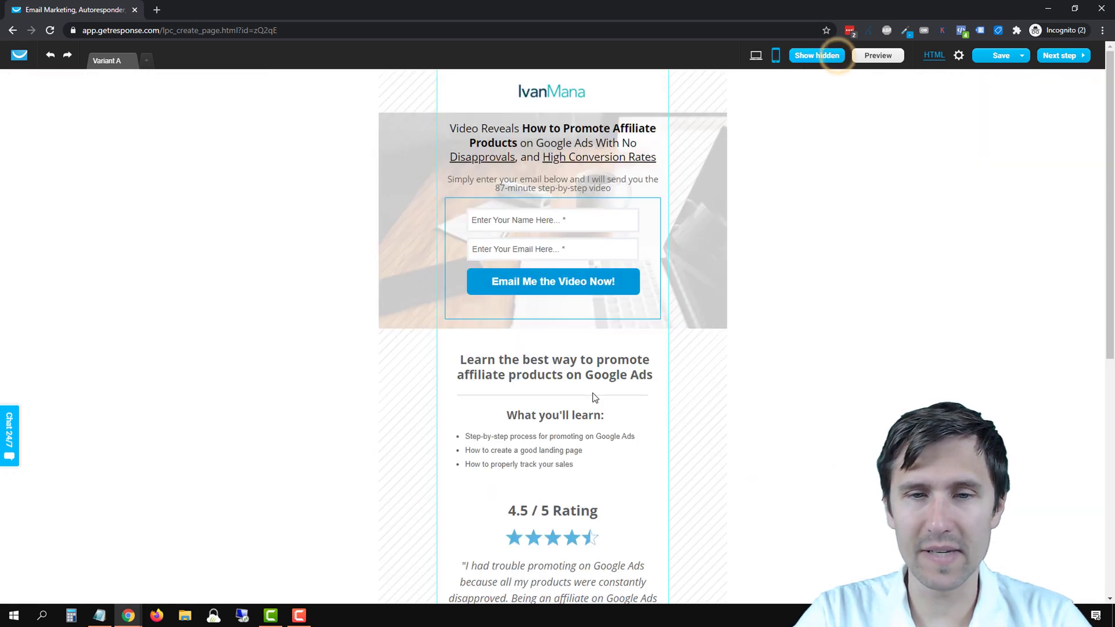
{"action": "left_click", "coordinate": [755, 57]}
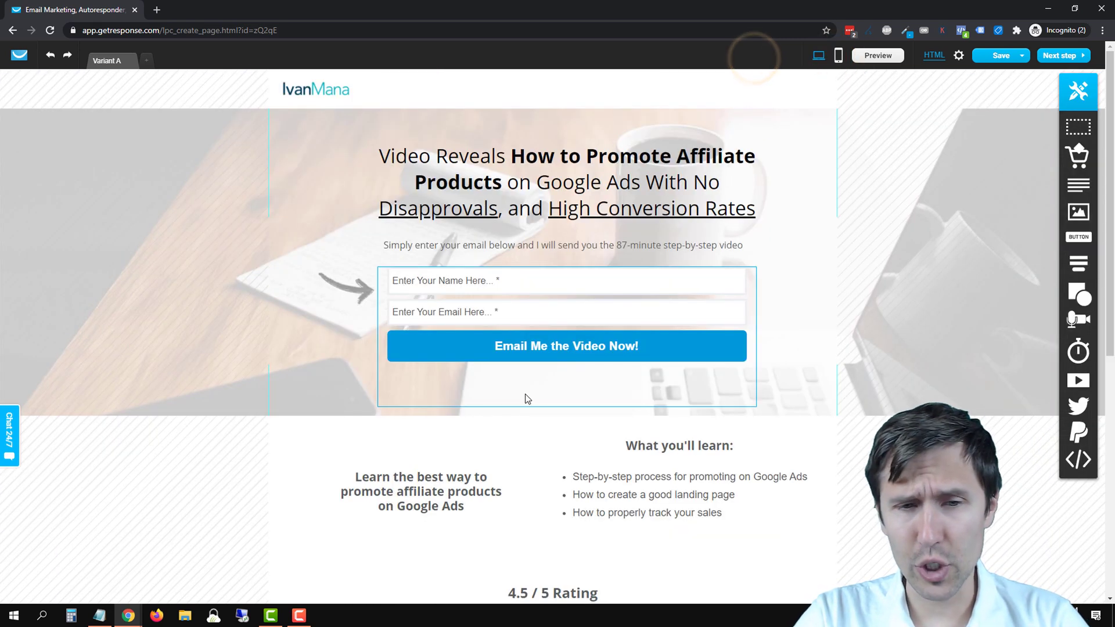
{"action": "scroll", "coordinate": [706, 461], "scroll_direction": "down", "scroll_amount": 3}
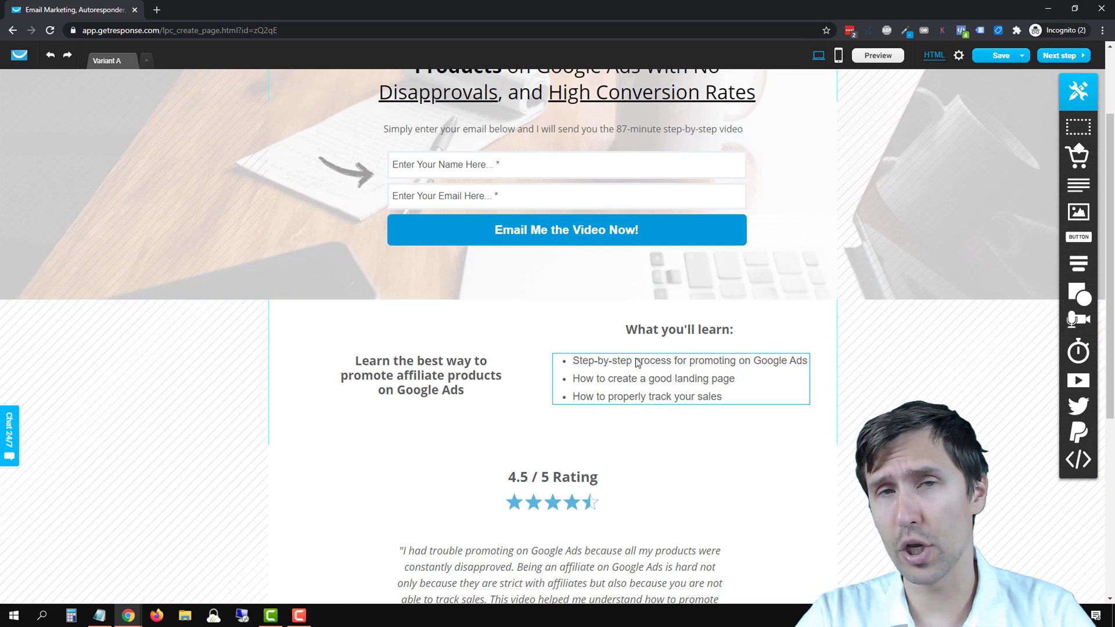
On mobile, reduce the testimonial quote text to font size 16
{"action": "left_click", "coordinate": [838, 55]}
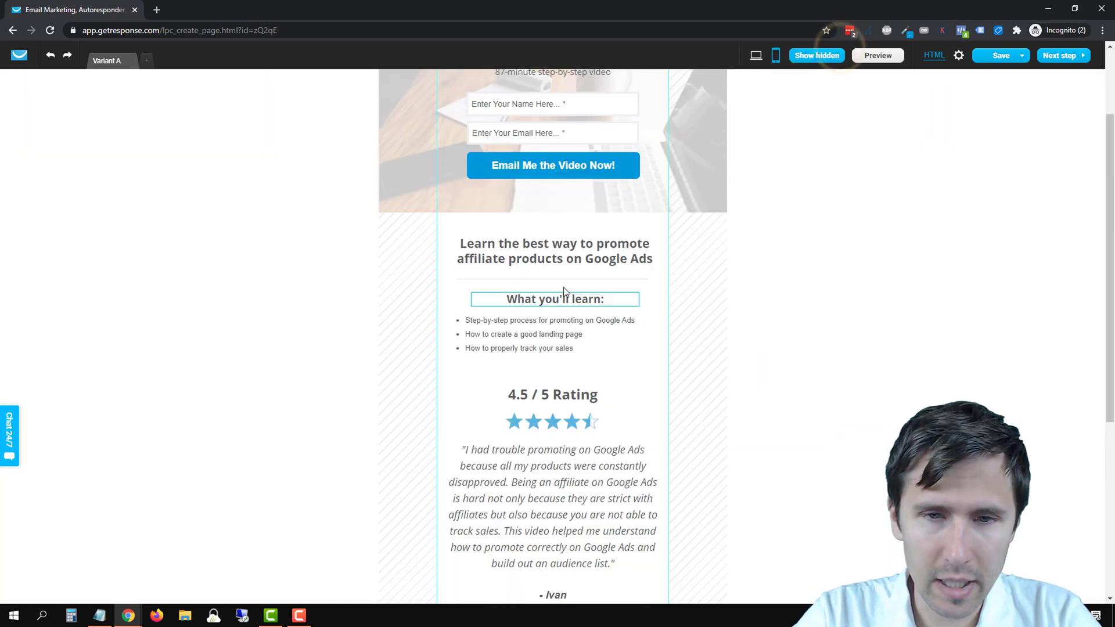
{"action": "scroll", "coordinate": [572, 396], "scroll_direction": "down", "scroll_amount": 1}
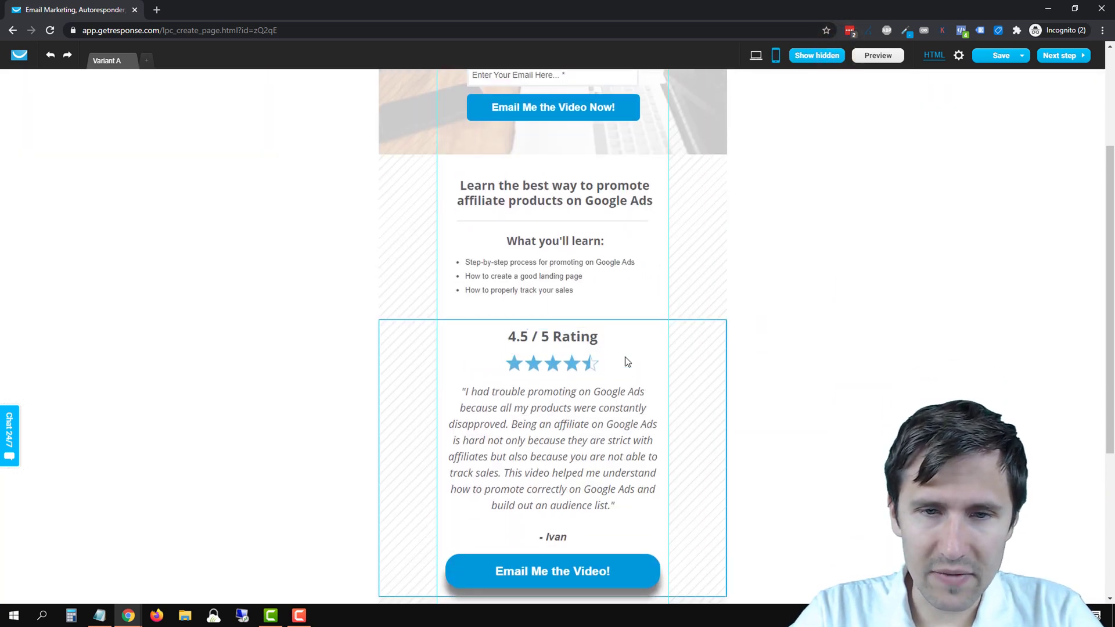
{"action": "scroll", "coordinate": [563, 482], "scroll_direction": "down", "scroll_amount": 2}
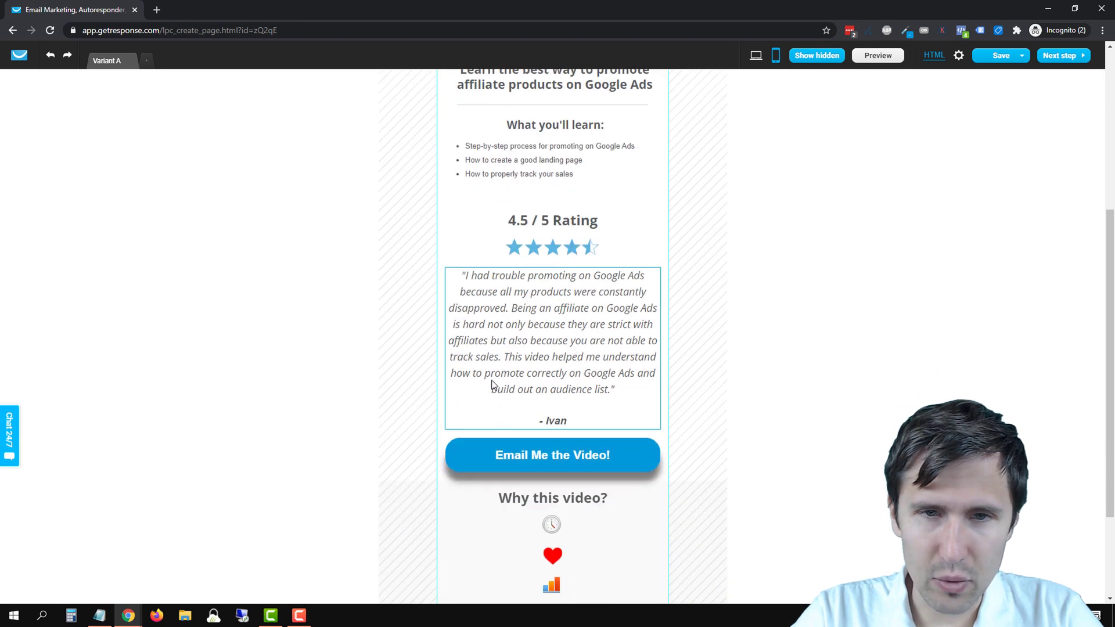
{"action": "double_click", "coordinate": [564, 334]}
{"action": "left_click", "coordinate": [507, 249]}
{"action": "left_click", "coordinate": [508, 250]}
{"action": "left_click", "coordinate": [588, 407]}
Narrow the Email Me the Video! button, shrink the stars to 138x30, and lower the testimonial 10px
{"action": "left_click", "coordinate": [604, 450]}
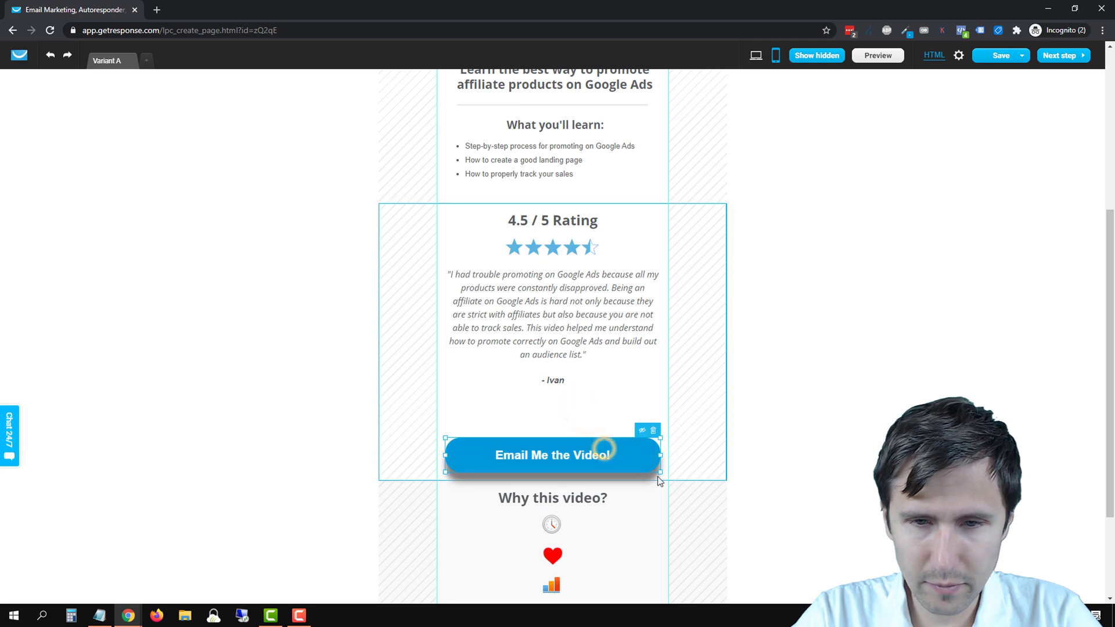
{"action": "mouse_move", "coordinate": [660, 472]}
{"action": "left_mouse_down"}
{"action": "mouse_move", "coordinate": [616, 461]}
{"action": "mouse_move", "coordinate": [581, 418]}
{"action": "mouse_move", "coordinate": [595, 420]}
{"action": "mouse_move", "coordinate": [593, 407]}
{"action": "left_mouse_up"}
{"action": "left_click", "coordinate": [578, 238]}
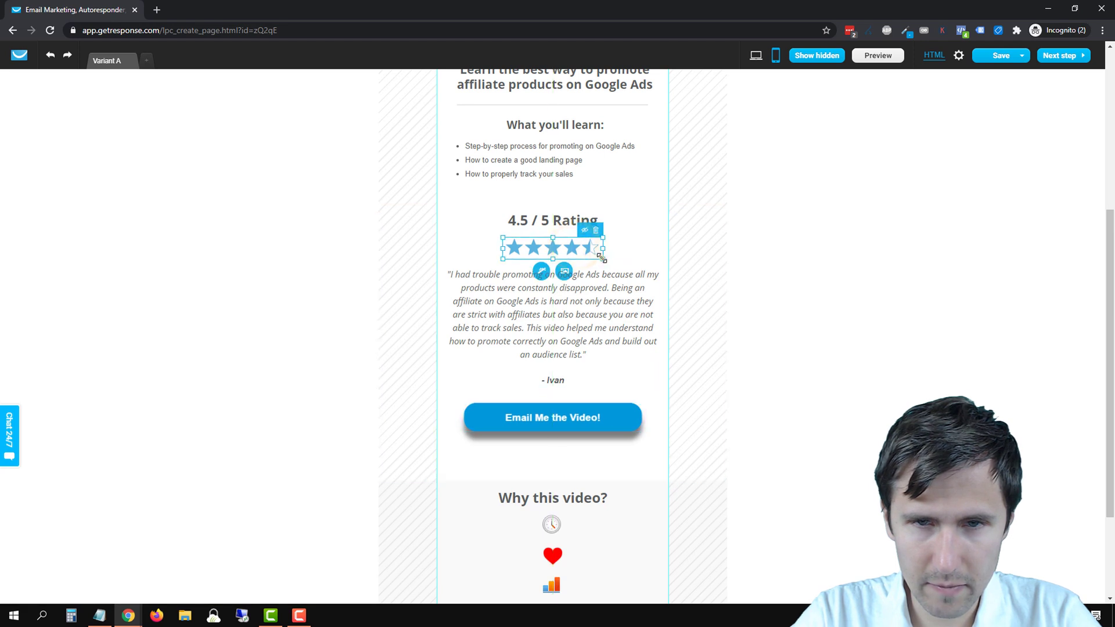
{"action": "left_click_drag", "start_coordinate": [601, 256], "coordinate": [581, 252]}
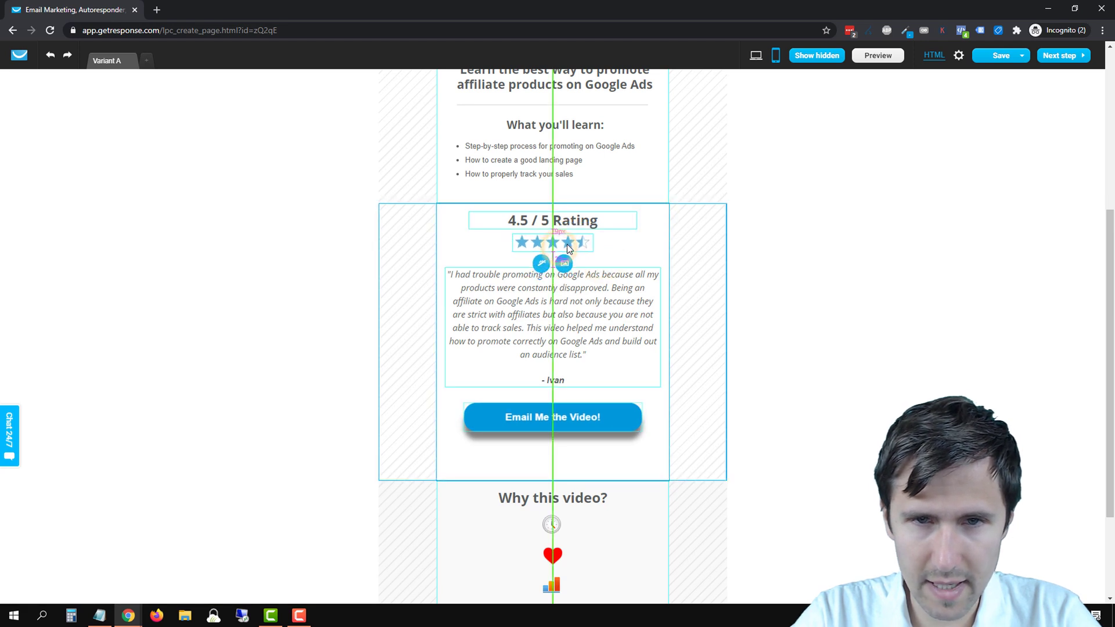
{"action": "left_click", "coordinate": [641, 249]}
{"action": "left_click_drag", "start_coordinate": [608, 328], "coordinate": [607, 330]}
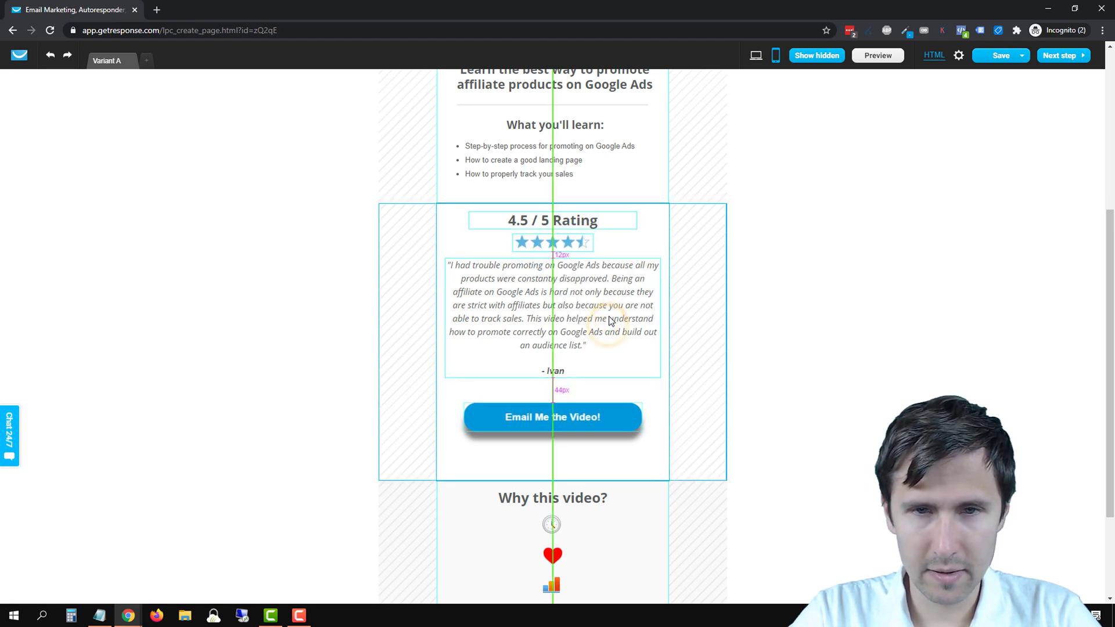
{"action": "left_click_drag", "start_coordinate": [611, 322], "coordinate": [611, 327]}
Select the 'Learn the best way' section and open its background colour settings
{"action": "left_click", "coordinate": [714, 386]}
{"action": "scroll", "coordinate": [755, 371], "scroll_direction": "up", "scroll_amount": 3}
{"action": "left_click", "coordinate": [732, 304]}
{"action": "left_click", "coordinate": [660, 321]}
{"action": "left_click", "coordinate": [663, 286]}
{"action": "left_click", "coordinate": [663, 286]}
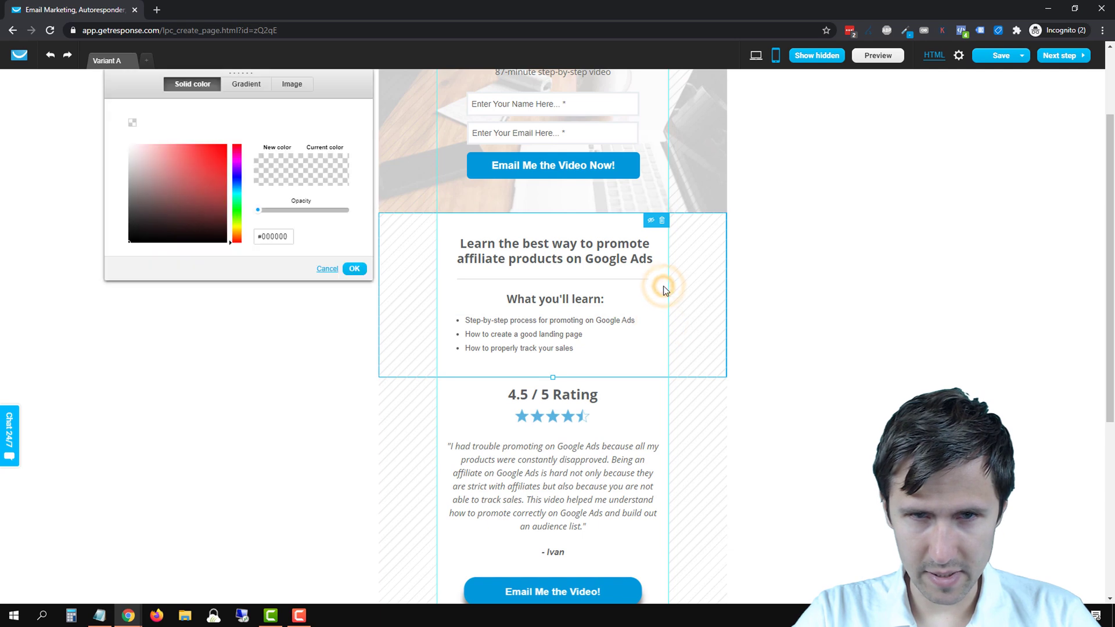
Give the mobile section a light grey background with reduced opacity
{"action": "left_click", "coordinate": [139, 168]}
{"action": "left_click", "coordinate": [129, 157]}
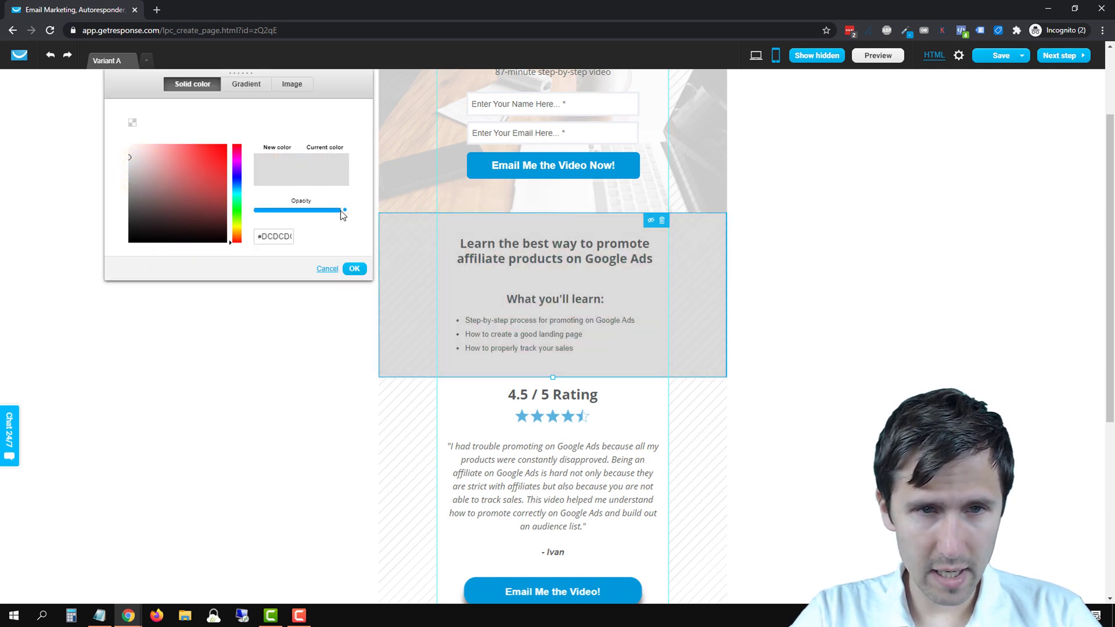
{"action": "left_click_drag", "start_coordinate": [311, 210], "coordinate": [279, 214]}
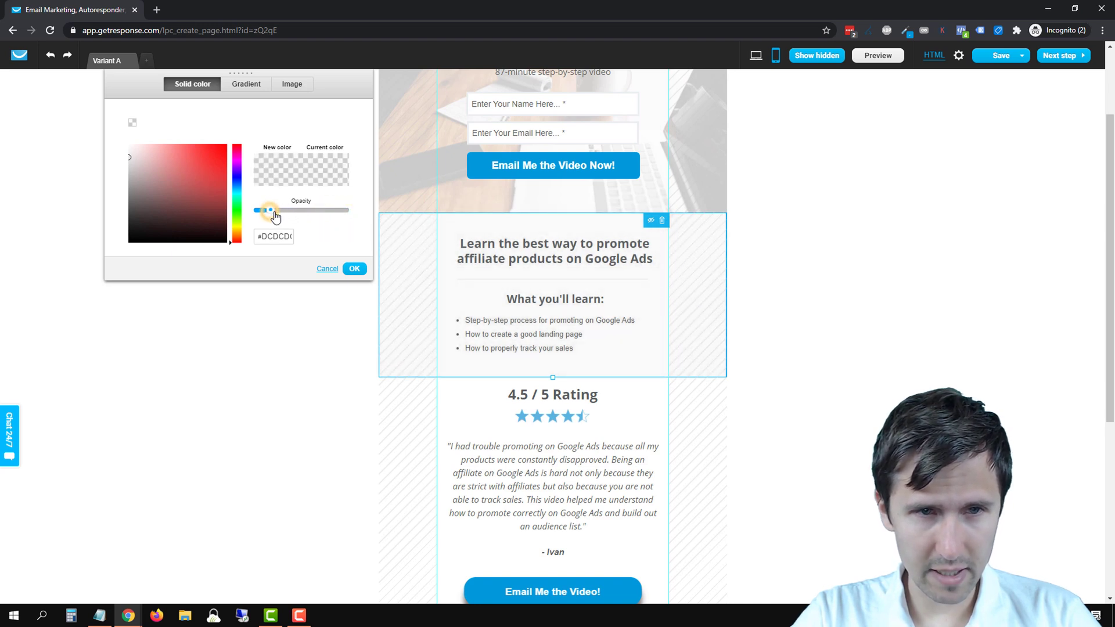
{"action": "left_click", "coordinate": [352, 267]}
On desktop, trial a light grey for What you'll learn and check the Why this video? E4E4E4 colour, discarding both
{"action": "left_click", "coordinate": [645, 435]}
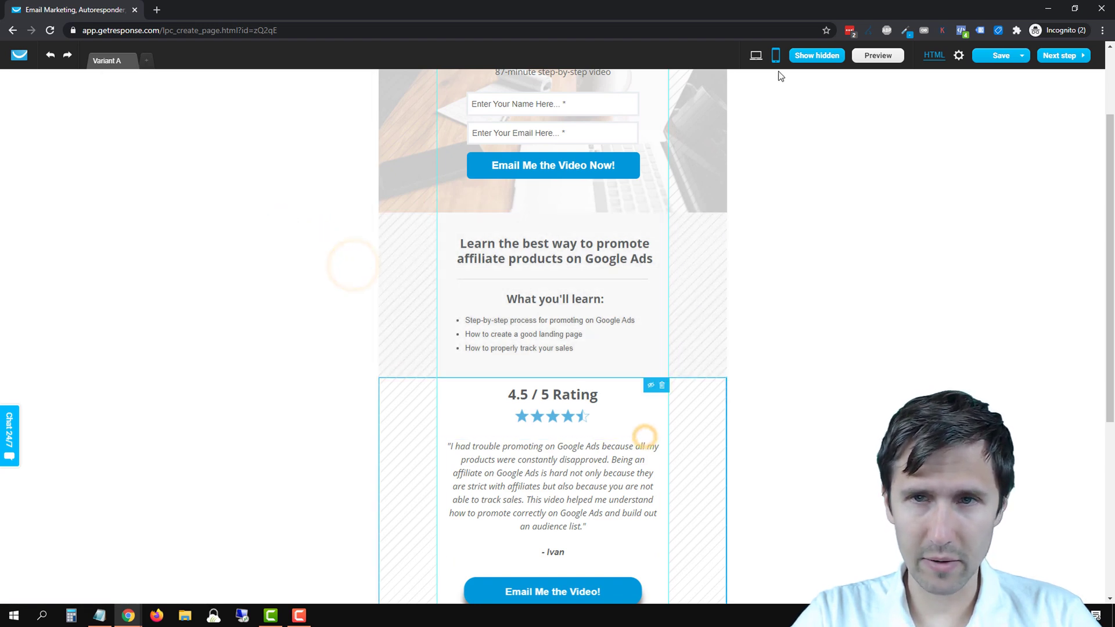
{"action": "left_click", "coordinate": [754, 57]}
{"action": "scroll", "coordinate": [842, 192], "scroll_direction": "down", "scroll_amount": 3}
{"action": "left_click", "coordinate": [831, 163]}
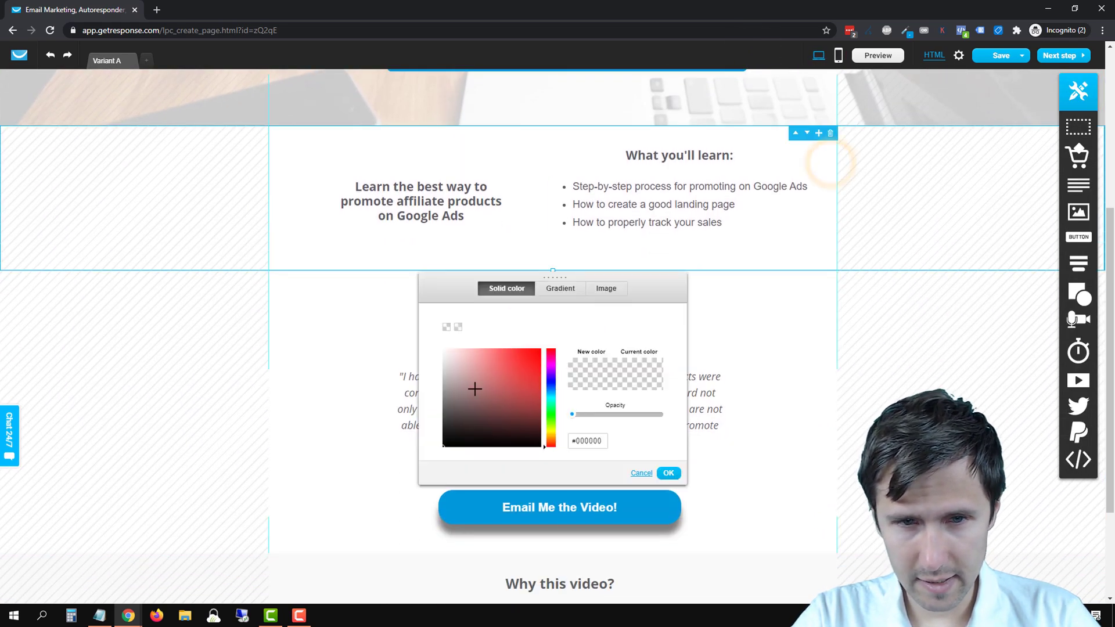
{"action": "left_click", "coordinate": [456, 374]}
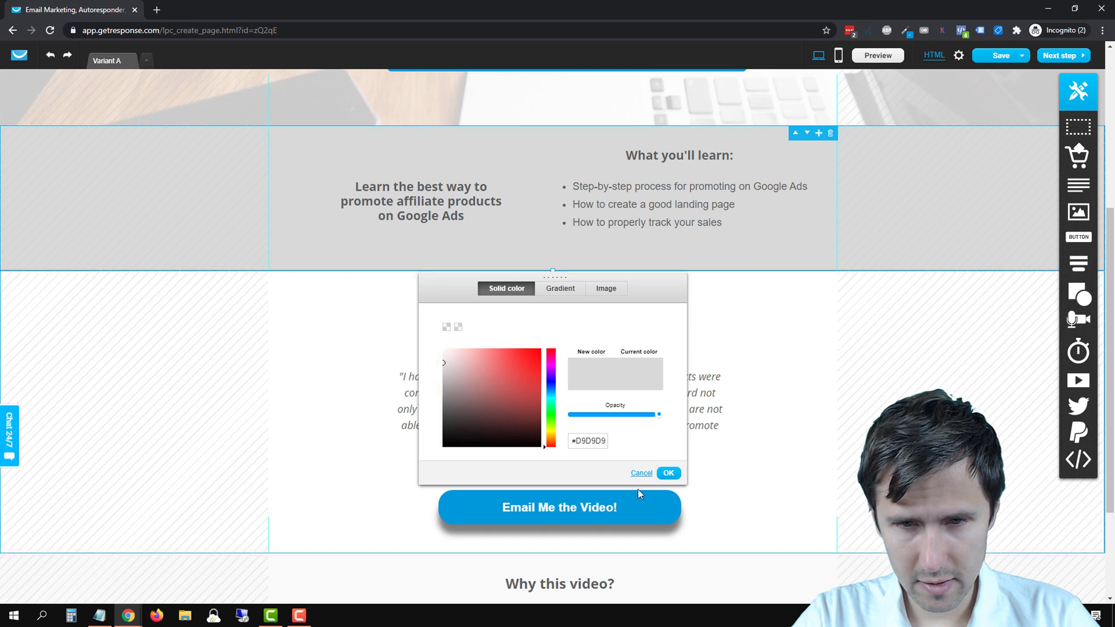
{"action": "left_click", "coordinate": [642, 474]}
{"action": "scroll", "coordinate": [812, 444], "scroll_direction": "down", "scroll_amount": 3}
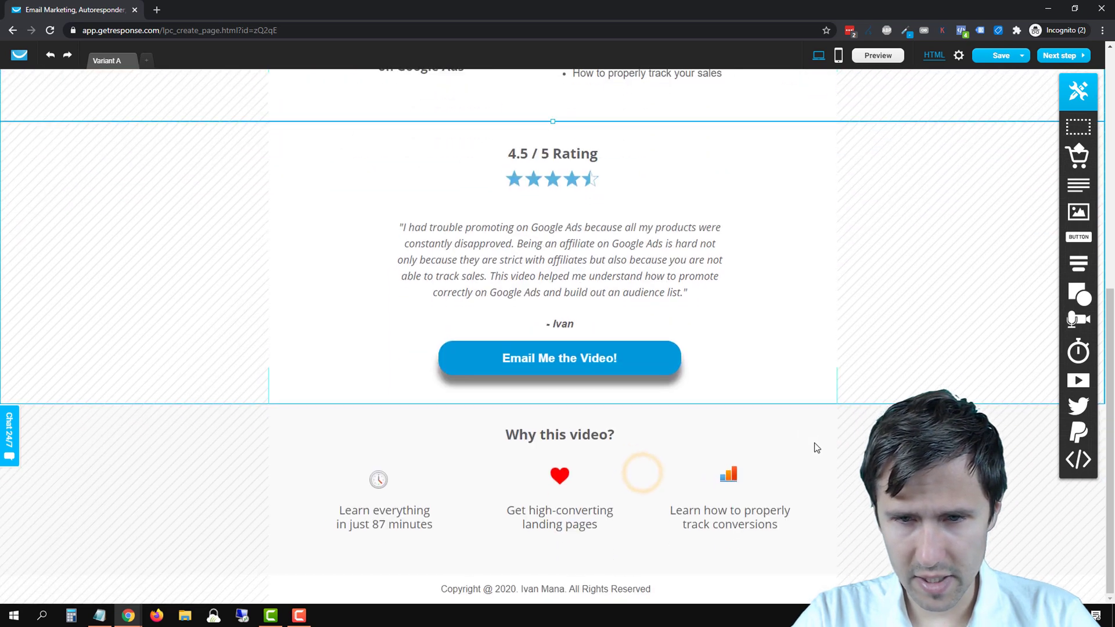
{"action": "left_click", "coordinate": [815, 443]}
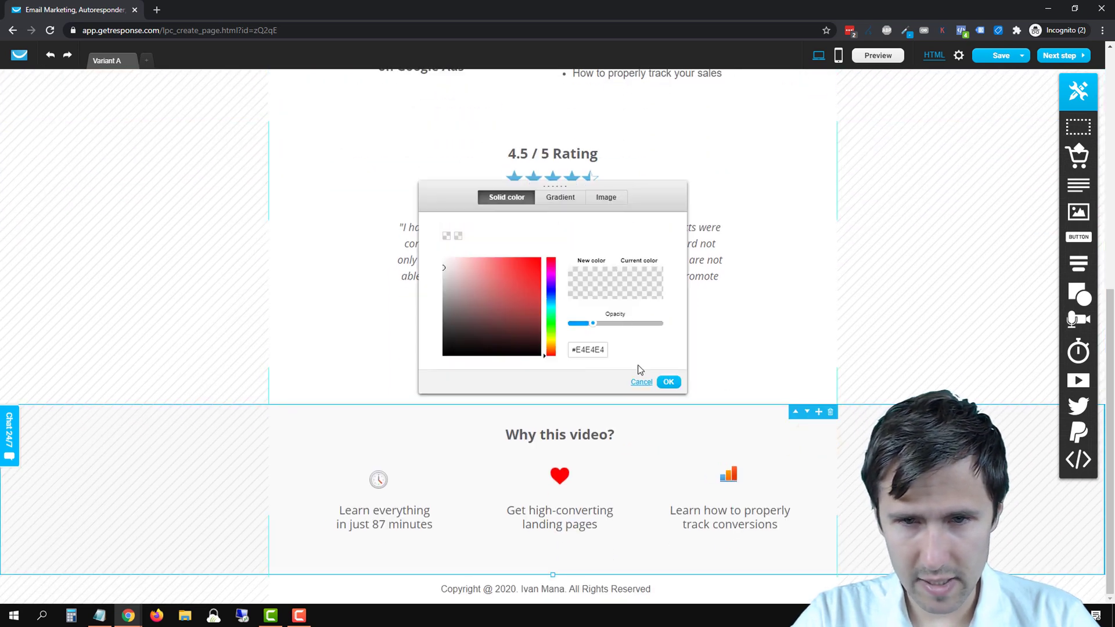
{"action": "double_click", "coordinate": [600, 350]}
{"action": "left_click", "coordinate": [642, 382]}
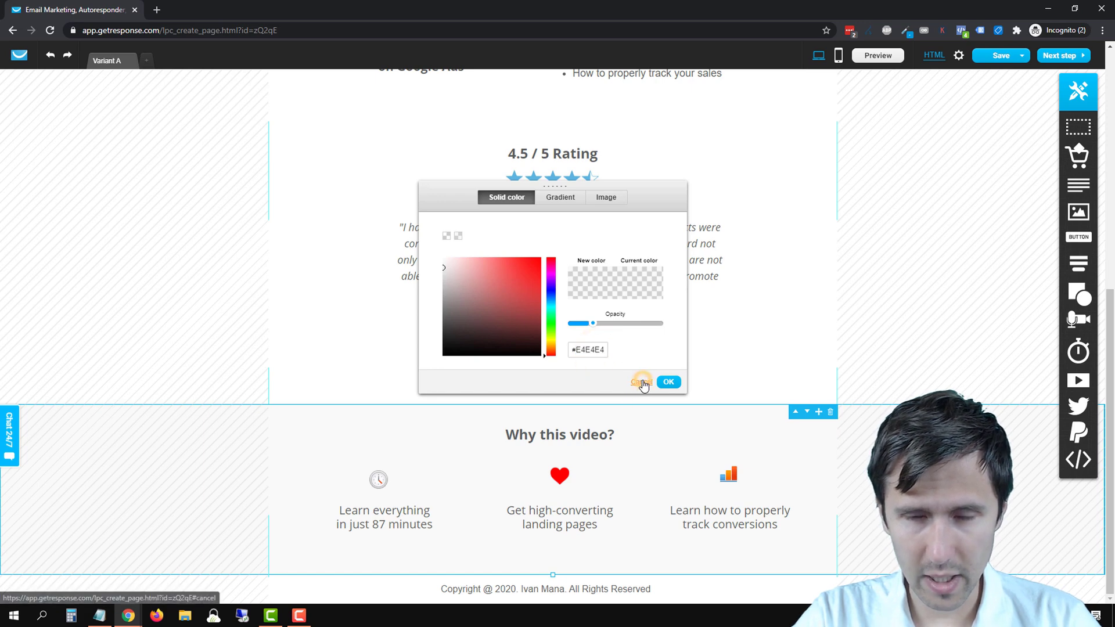
Apply a light grey background with raised opacity to the desktop What you'll learn section
{"action": "scroll", "coordinate": [757, 304], "scroll_direction": "up", "scroll_amount": 4}
{"action": "left_click", "coordinate": [810, 235]}
{"action": "left_click", "coordinate": [587, 526]}
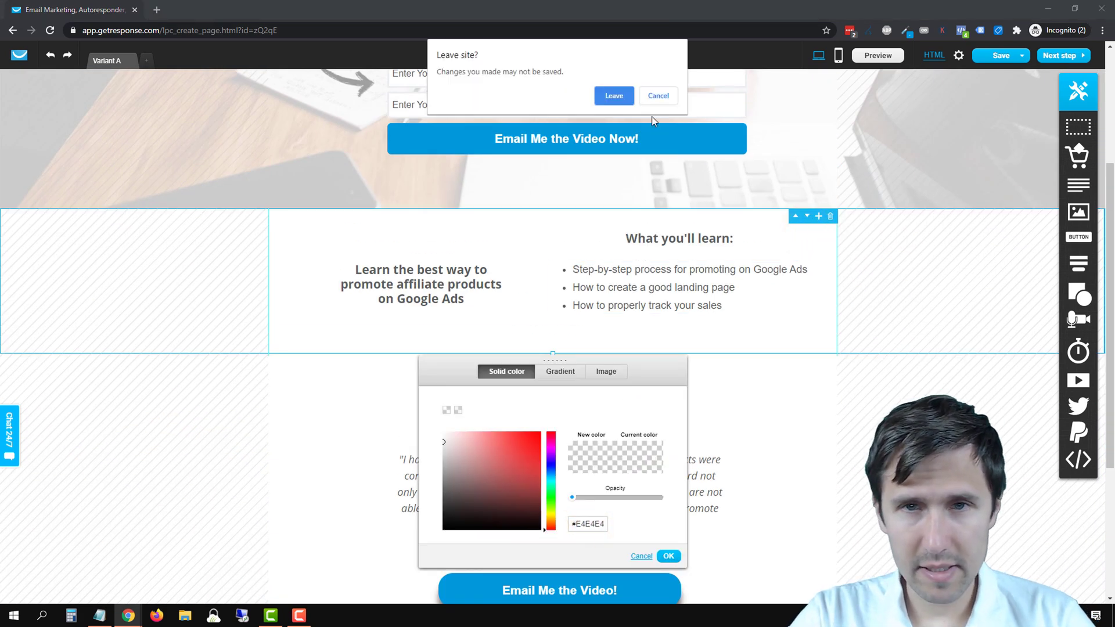
{"action": "left_click", "coordinate": [658, 96]}
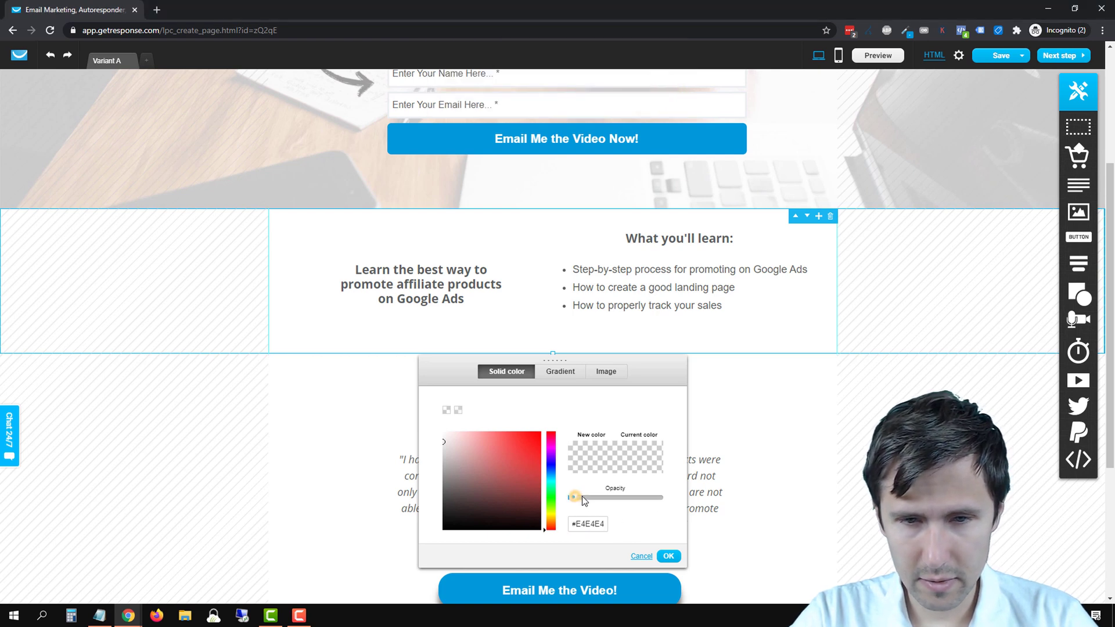
{"action": "left_click_drag", "start_coordinate": [585, 496], "coordinate": [595, 496]}
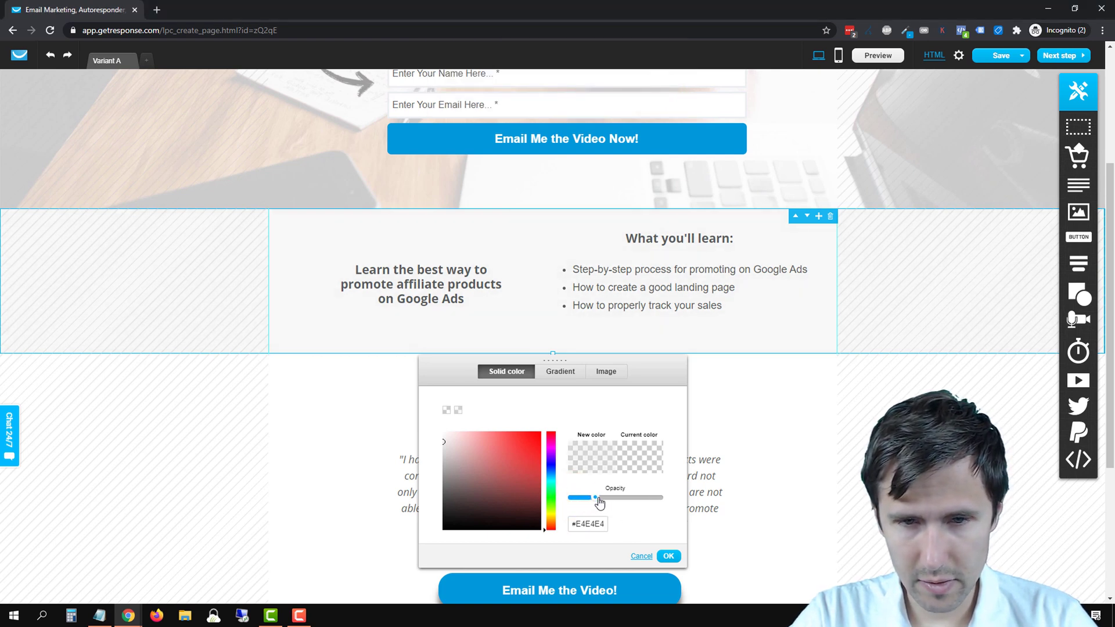
{"action": "left_click", "coordinate": [668, 556]}
Switch back to the mobile layout and scroll through the page
{"action": "left_click", "coordinate": [772, 443]}
{"action": "scroll", "coordinate": [824, 392], "scroll_direction": "down", "scroll_amount": 4}
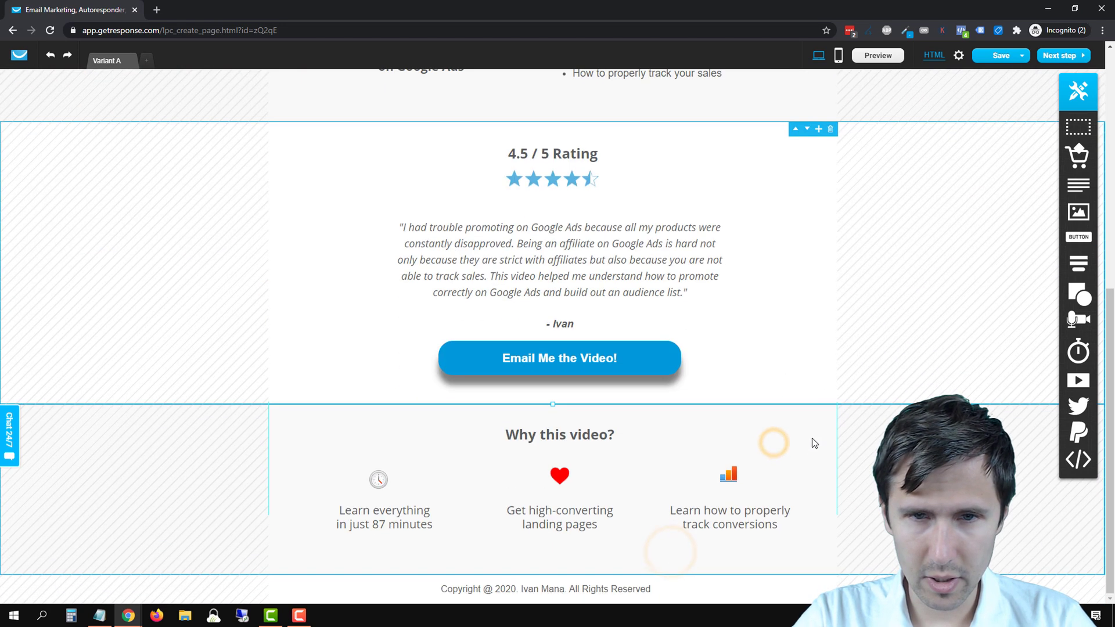
{"action": "scroll", "coordinate": [823, 393], "scroll_direction": "up", "scroll_amount": 5}
{"action": "left_click", "coordinate": [836, 55]}
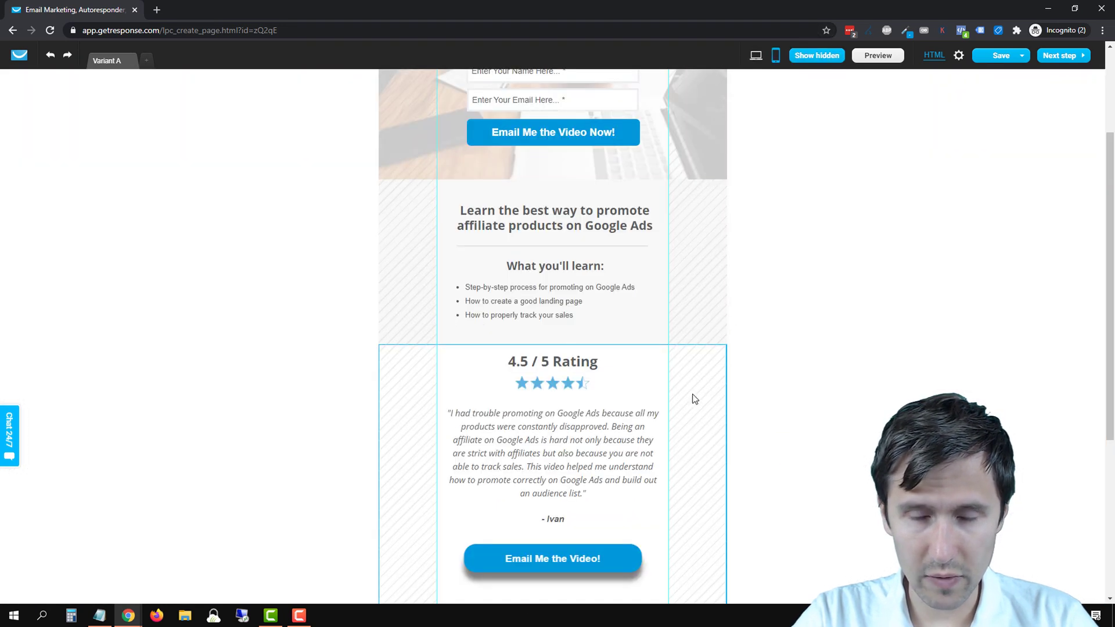
{"action": "scroll", "coordinate": [668, 197], "scroll_direction": "down", "scroll_amount": 2}
{"action": "scroll", "coordinate": [712, 400], "scroll_direction": "up", "scroll_amount": 2}
{"action": "scroll", "coordinate": [712, 400], "scroll_direction": "down", "scroll_amount": 3}
Centre the clock icon above 'Learn everything' and place the heart icon beneath it
{"action": "left_click", "coordinate": [636, 431]}
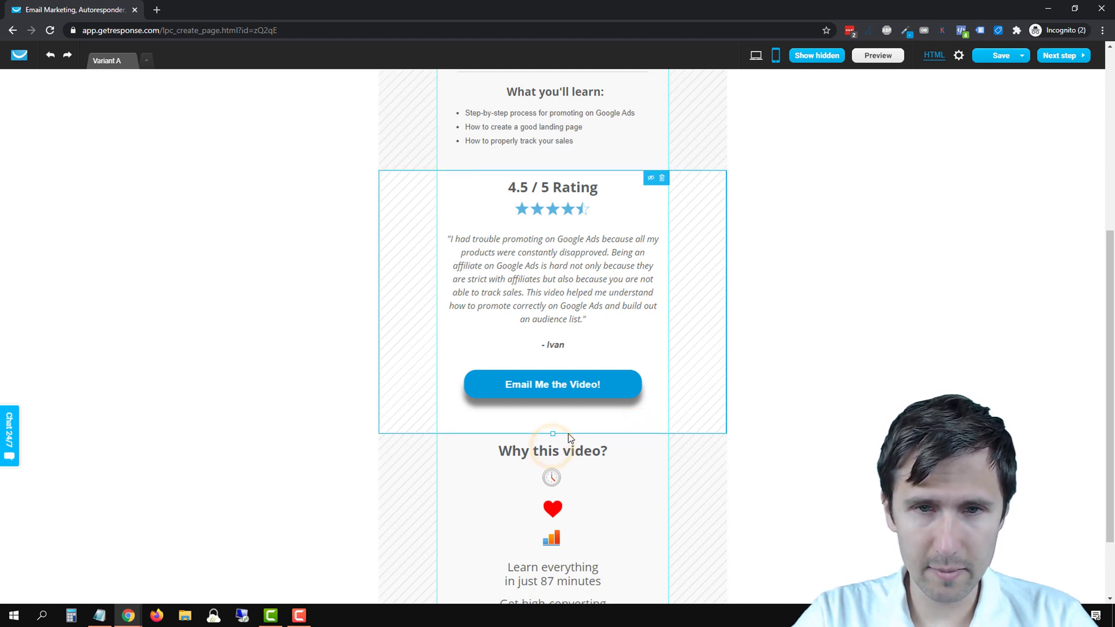
{"action": "scroll", "coordinate": [713, 466], "scroll_direction": "up", "scroll_amount": 5}
{"action": "scroll", "coordinate": [682, 500], "scroll_direction": "down", "scroll_amount": 6}
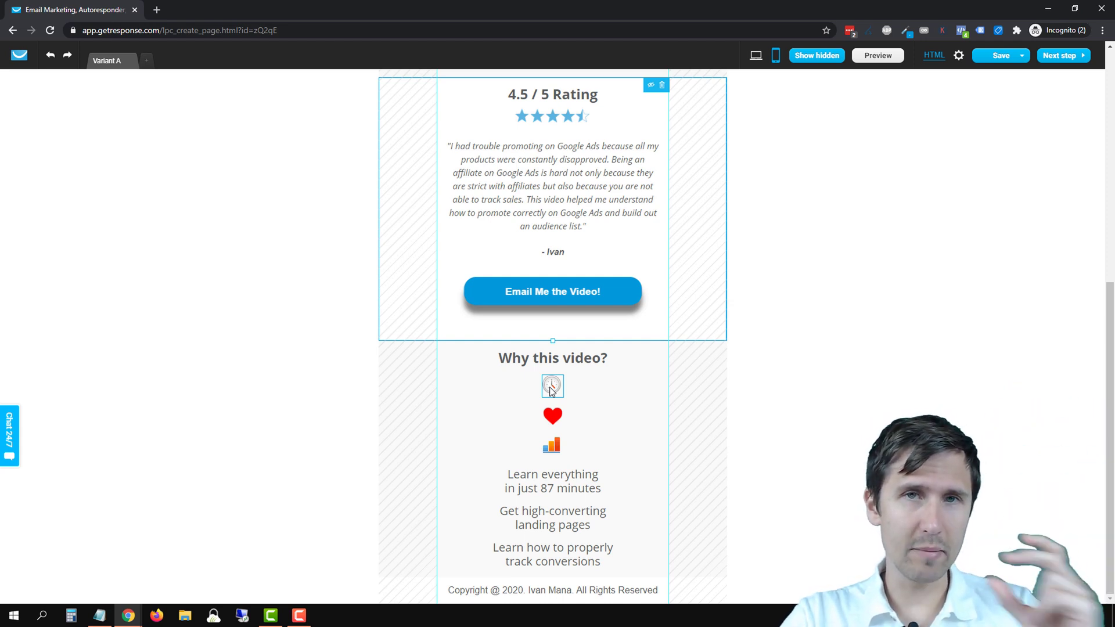
{"action": "left_click_drag", "start_coordinate": [556, 390], "coordinate": [475, 426]}
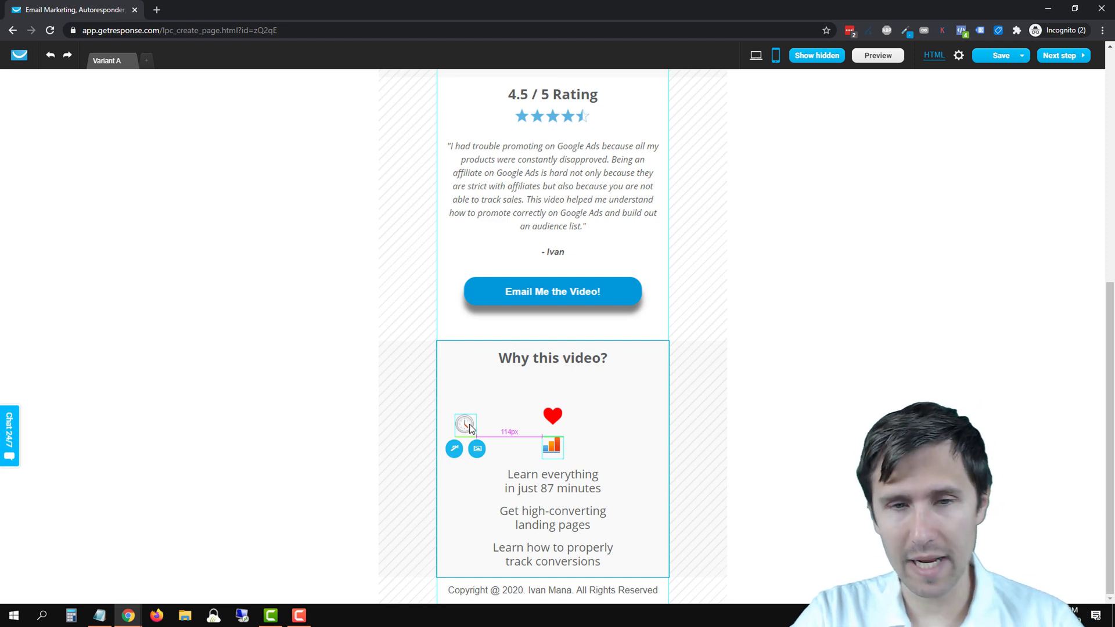
{"action": "left_click_drag", "start_coordinate": [469, 424], "coordinate": [553, 440]}
{"action": "left_click_drag", "start_coordinate": [552, 483], "coordinate": [485, 526]}
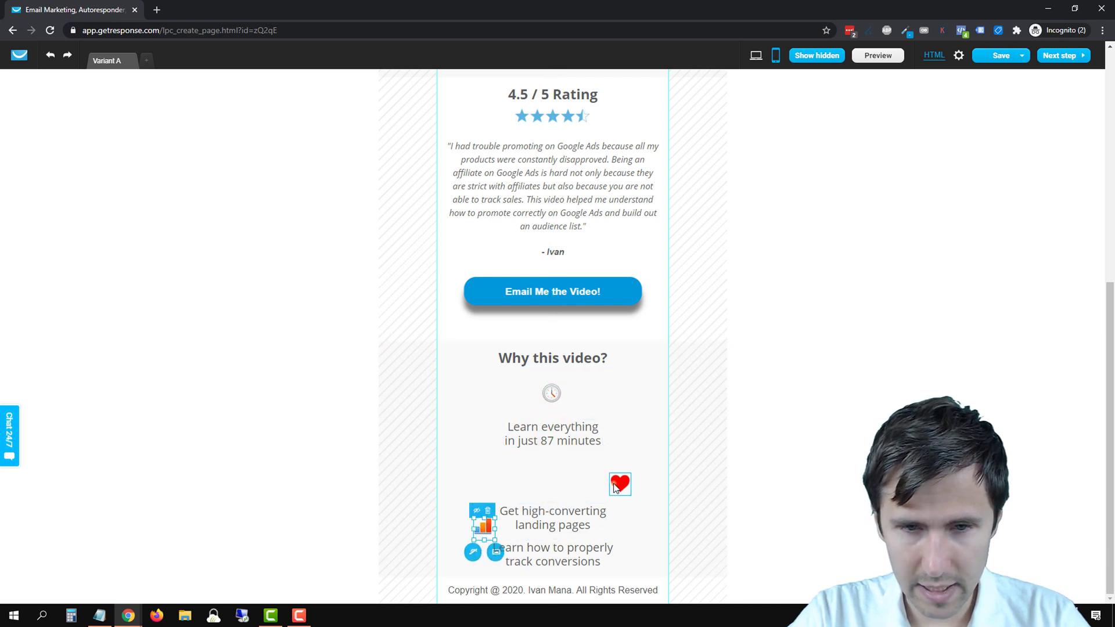
{"action": "left_click_drag", "start_coordinate": [617, 488], "coordinate": [549, 481]}
{"action": "left_click", "coordinate": [579, 575]}
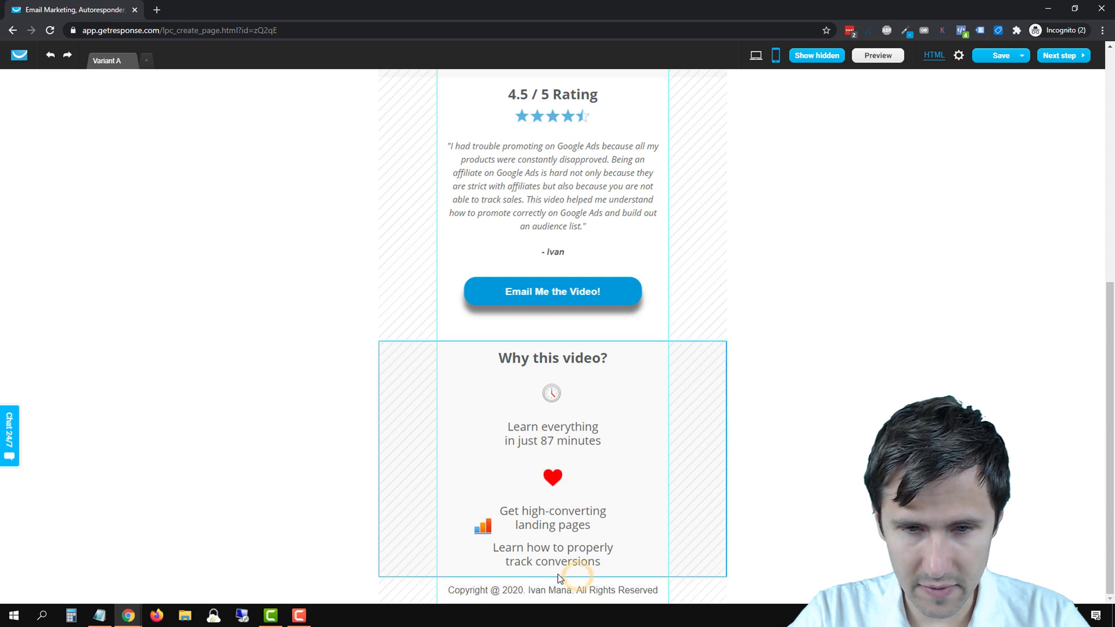
Centre the bar-chart icon above the conversions text and shorten the Why this video? section
{"action": "left_click", "coordinate": [677, 591]}
{"action": "left_click", "coordinate": [559, 575]}
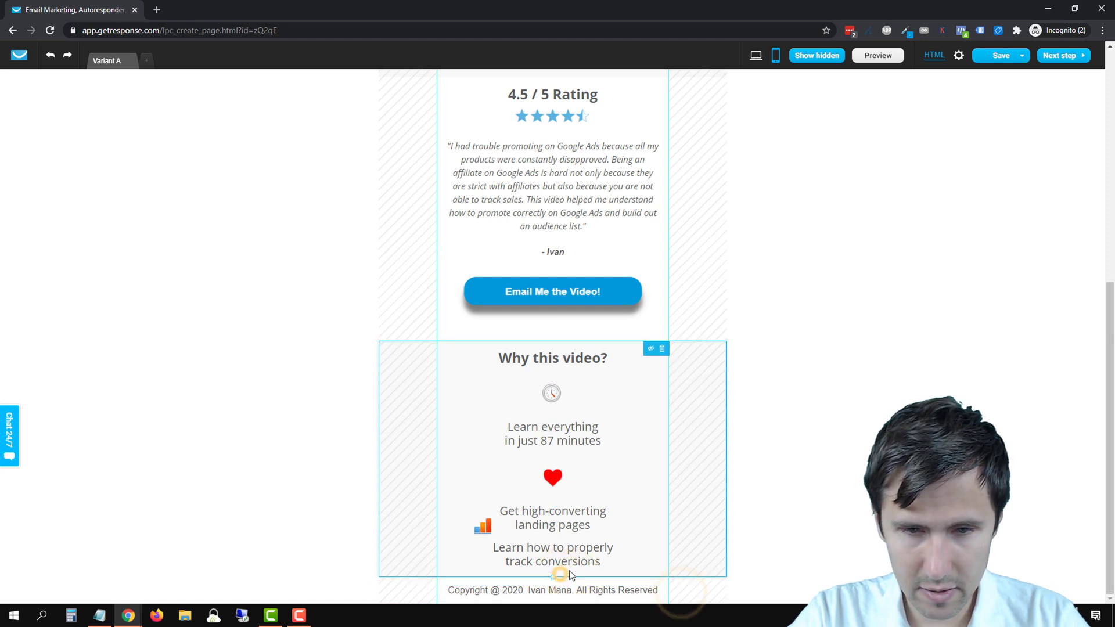
{"action": "left_click_drag", "start_coordinate": [553, 576], "coordinate": [555, 599]}
{"action": "scroll", "coordinate": [566, 571], "scroll_direction": "down", "scroll_amount": 1}
{"action": "scroll", "coordinate": [563, 465], "scroll_direction": "down", "scroll_amount": 1}
{"action": "left_click", "coordinate": [549, 465]}
{"action": "left_click_drag", "start_coordinate": [550, 465], "coordinate": [549, 543]}
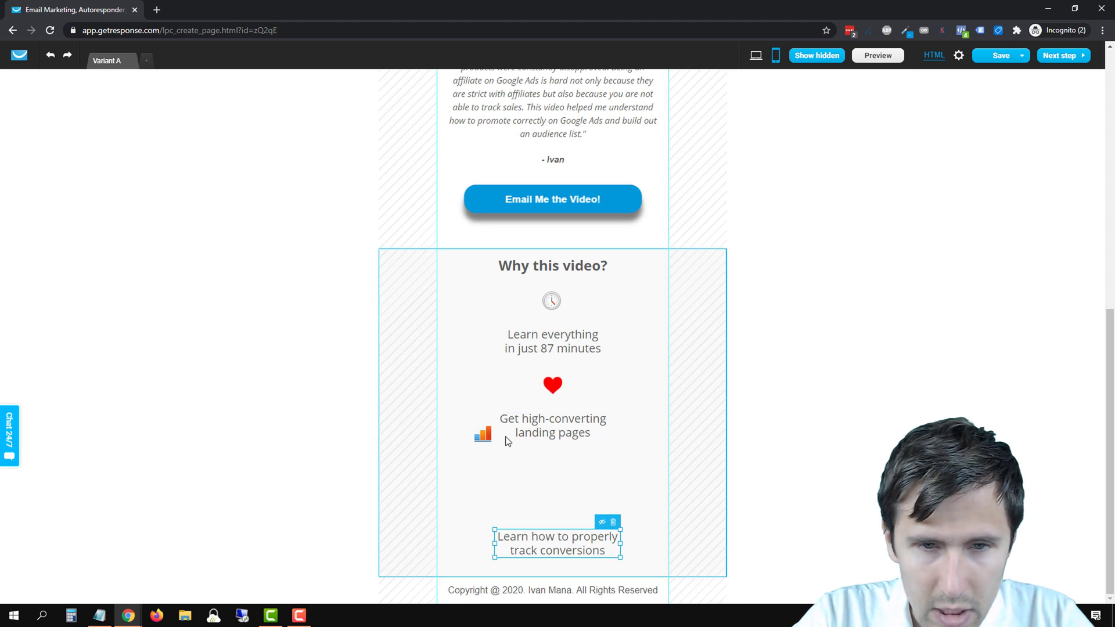
{"action": "left_click_drag", "start_coordinate": [486, 440], "coordinate": [555, 485]}
{"action": "left_click_drag", "start_coordinate": [563, 549], "coordinate": [560, 533]}
{"action": "left_click", "coordinate": [559, 566]}
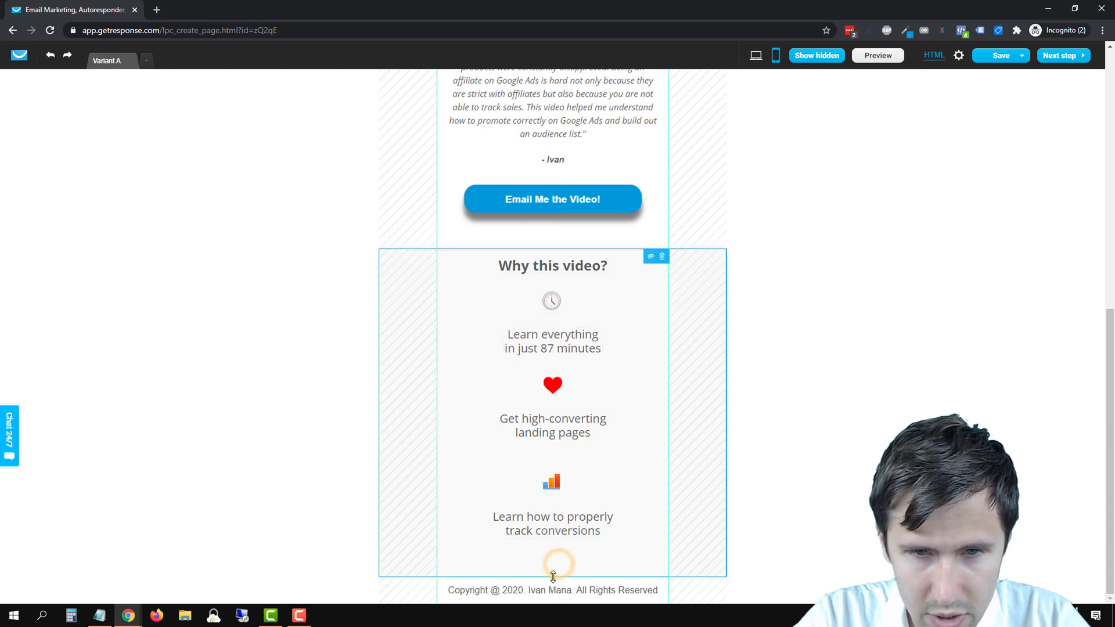
{"action": "left_click_drag", "start_coordinate": [553, 577], "coordinate": [560, 559]}
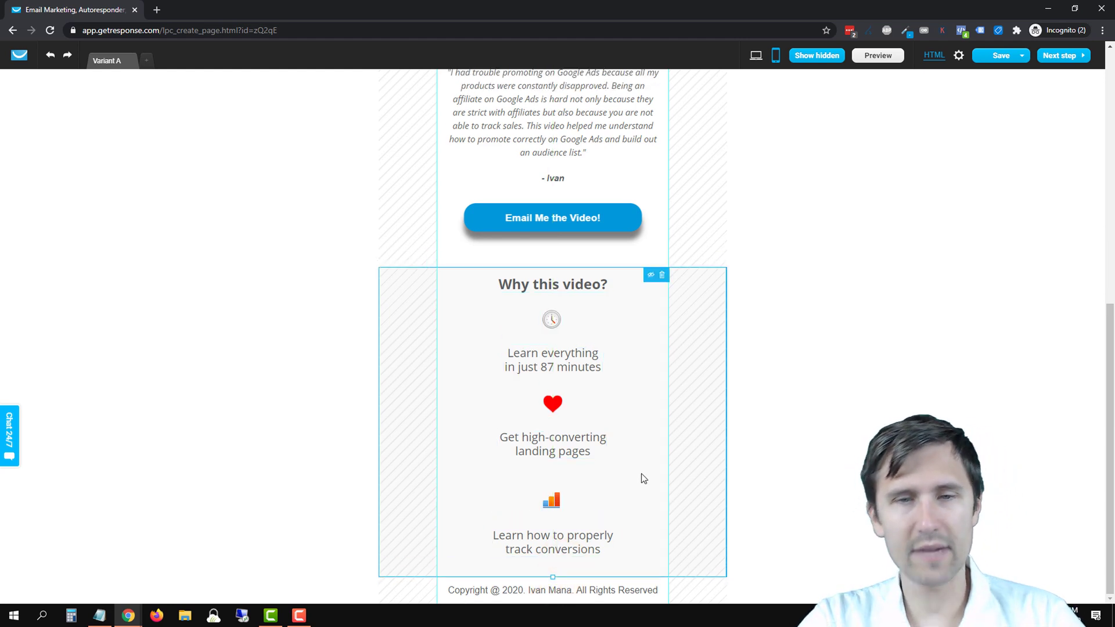
Move the 'Learn how to properly track conversions' text up toward its icon
{"action": "scroll", "coordinate": [674, 475], "scroll_direction": "up", "scroll_amount": 2}
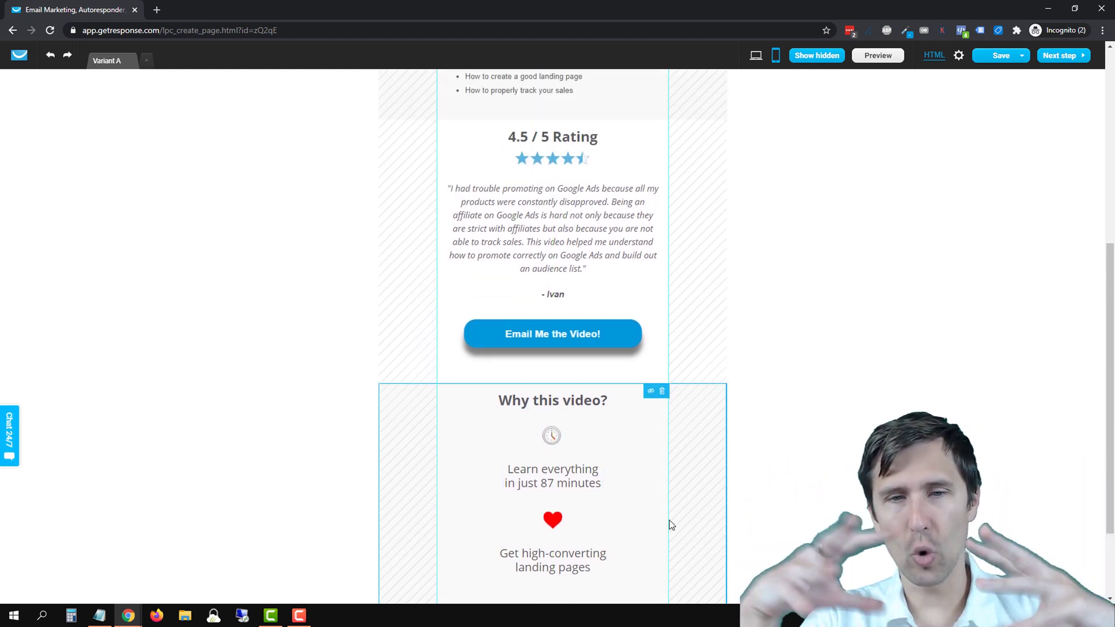
{"action": "scroll", "coordinate": [678, 510], "scroll_direction": "down", "scroll_amount": 2}
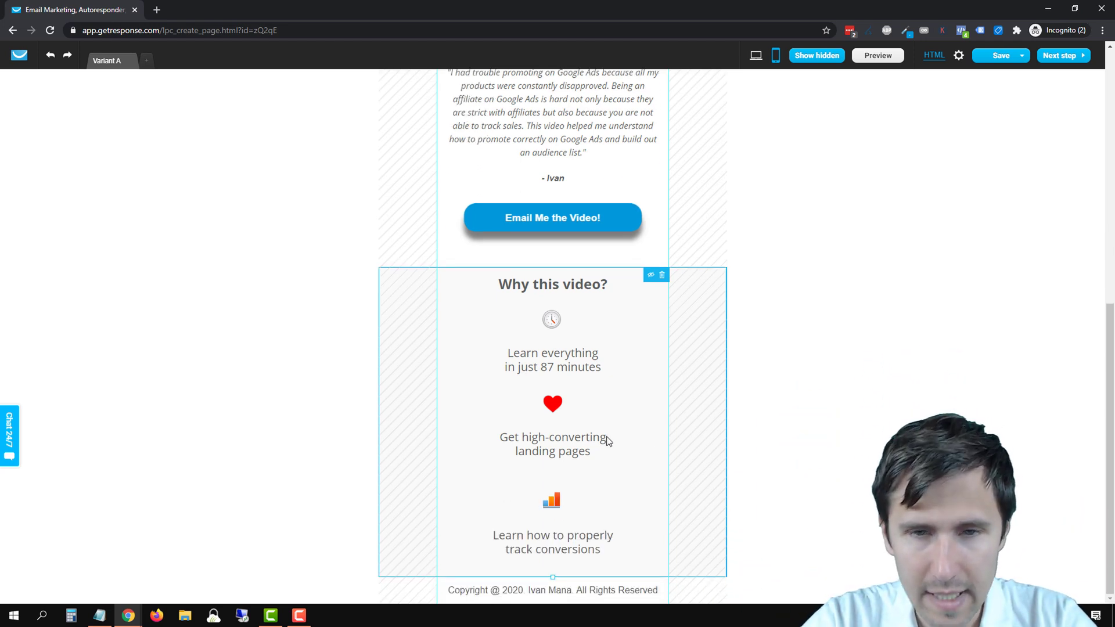
{"action": "left_click", "coordinate": [556, 444]}
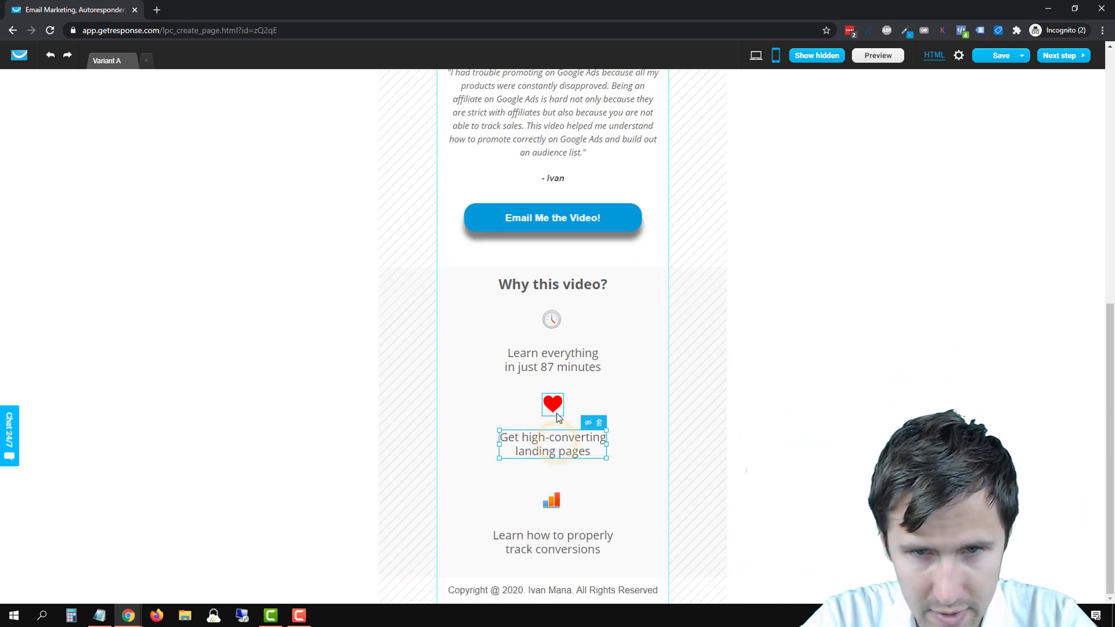
{"action": "left_click", "coordinate": [552, 498]}
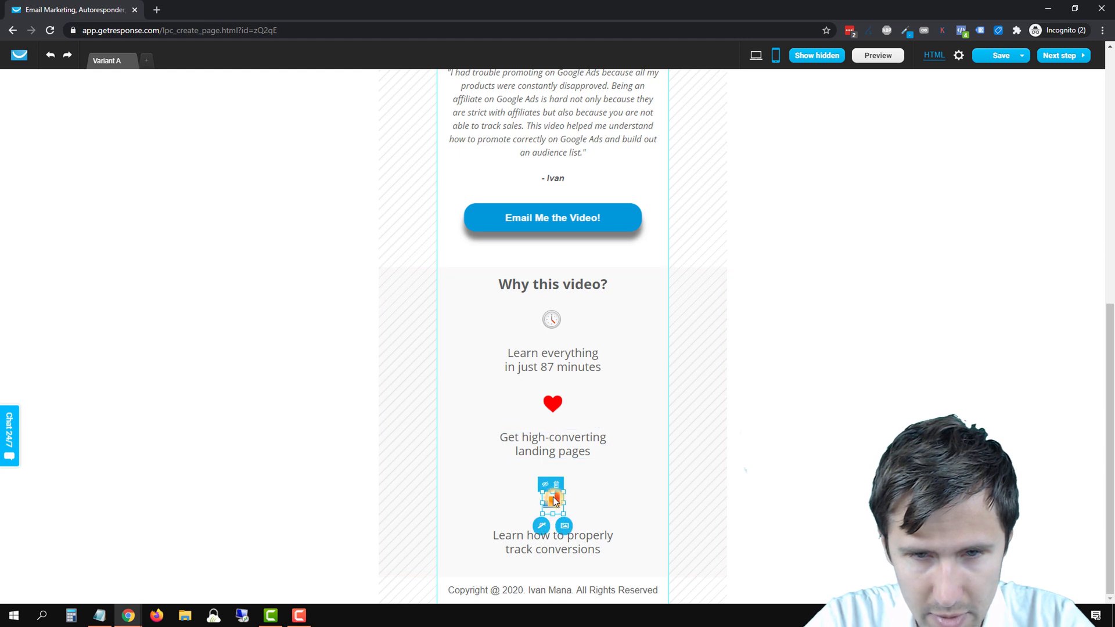
{"action": "left_click", "coordinate": [581, 543]}
{"action": "left_click_drag", "start_coordinate": [581, 543], "coordinate": [643, 513]}
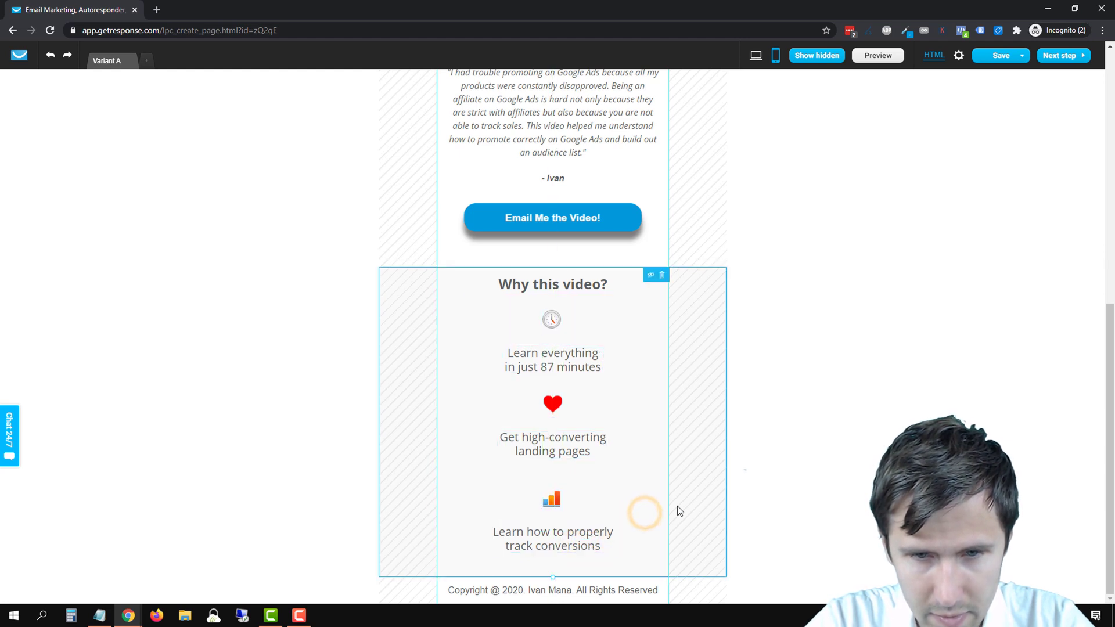
Reduce the mobile copyright footer text to font size 13
{"action": "left_click", "coordinate": [583, 591]}
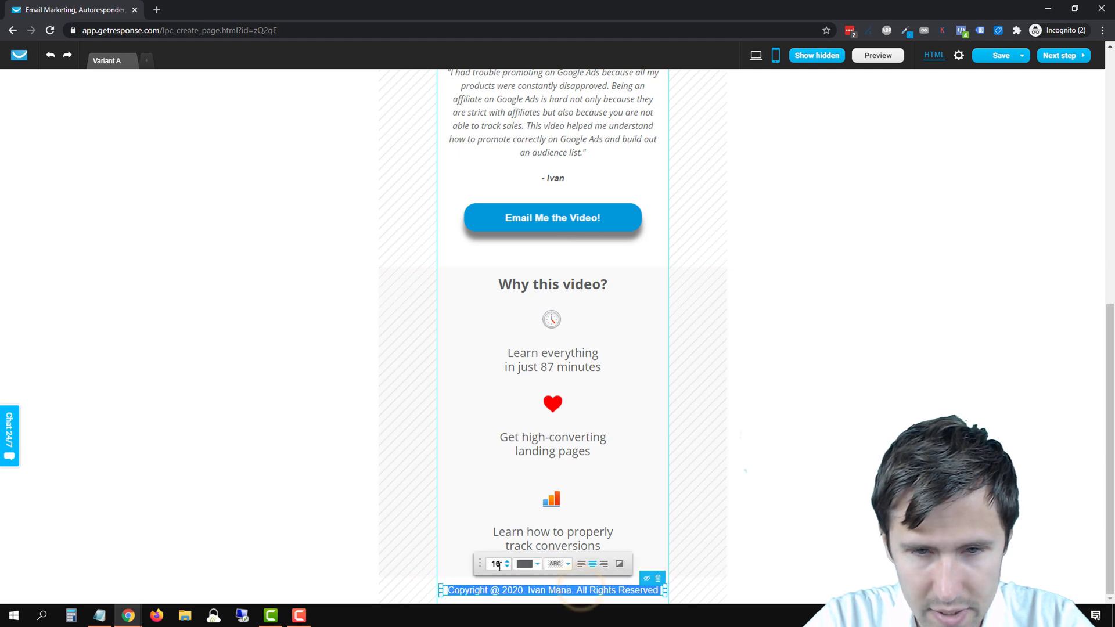
{"action": "left_click", "coordinate": [507, 567]}
{"action": "left_click", "coordinate": [507, 567]}
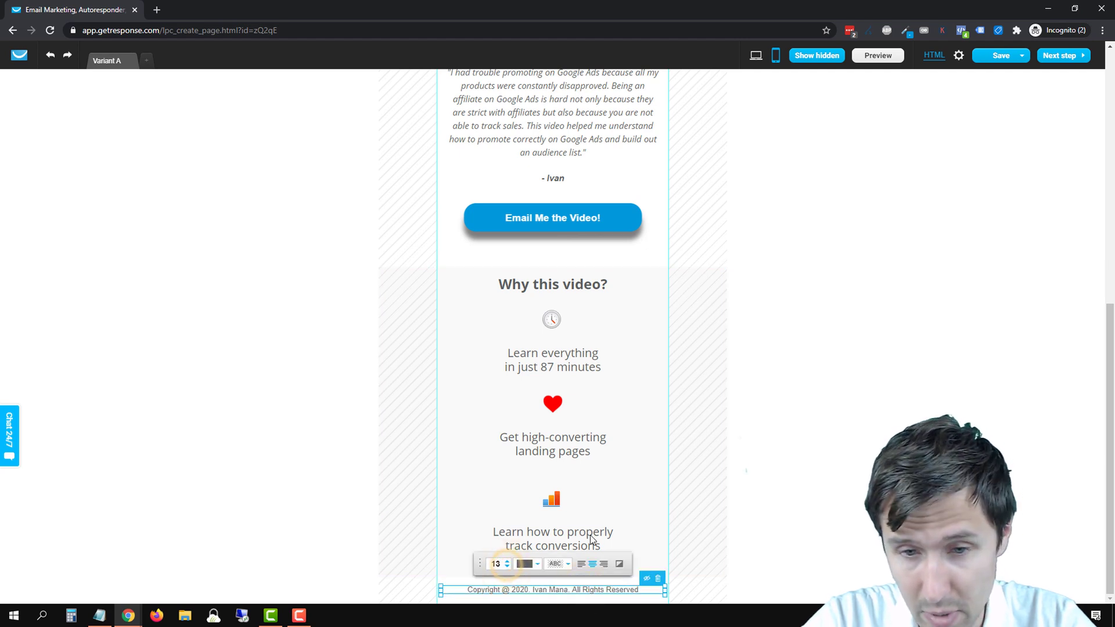
{"action": "left_click", "coordinate": [716, 500]}
{"action": "scroll", "coordinate": [738, 441], "scroll_direction": "up", "scroll_amount": 8}
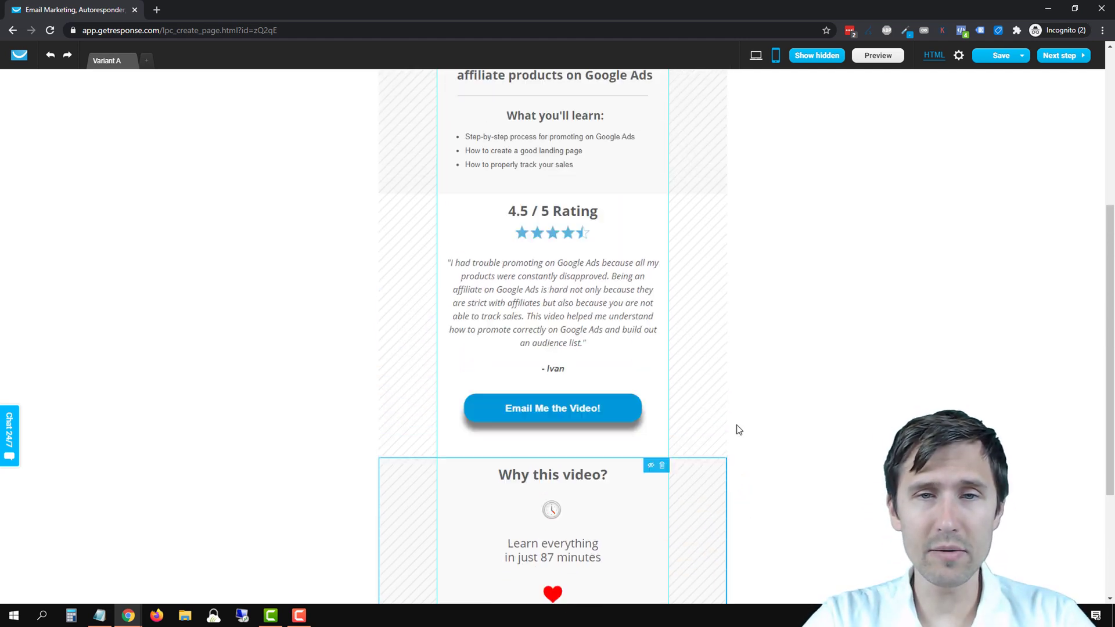
{"action": "scroll", "coordinate": [707, 427], "scroll_direction": "up", "scroll_amount": 1}
Switch to the desktop layout and save the landing page
{"action": "left_click", "coordinate": [754, 54]}
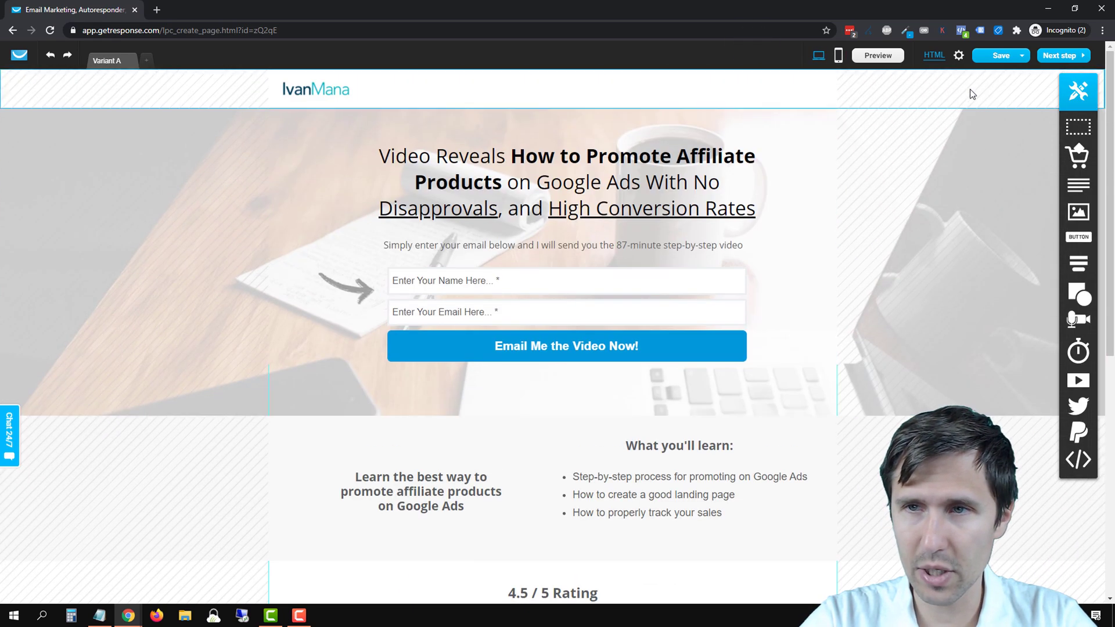
{"action": "left_click", "coordinate": [1017, 59]}
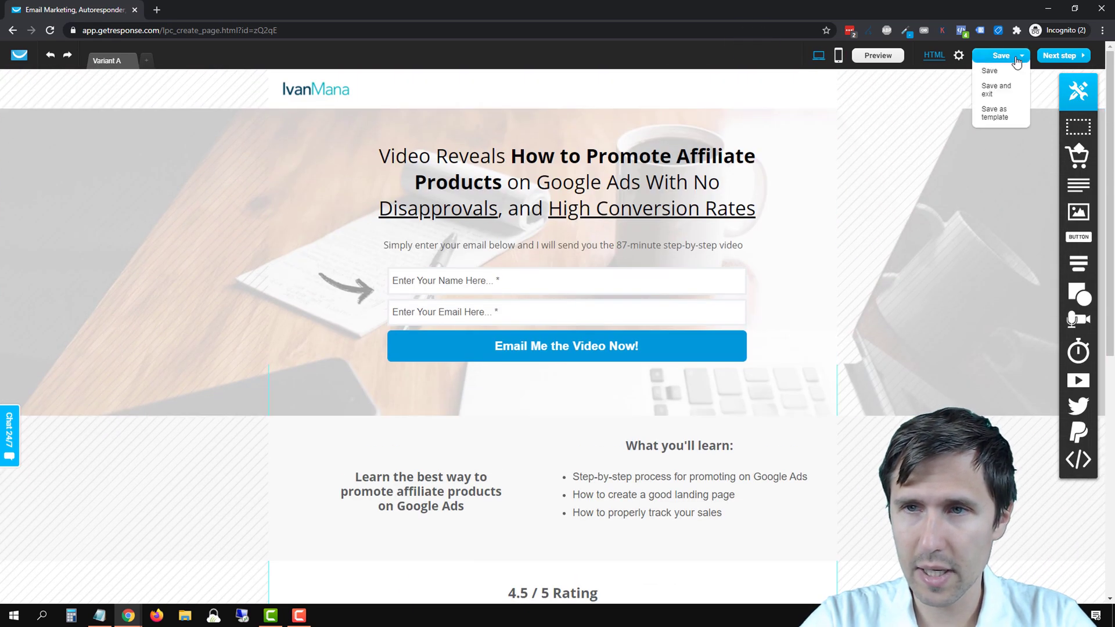
{"action": "left_click", "coordinate": [990, 73]}
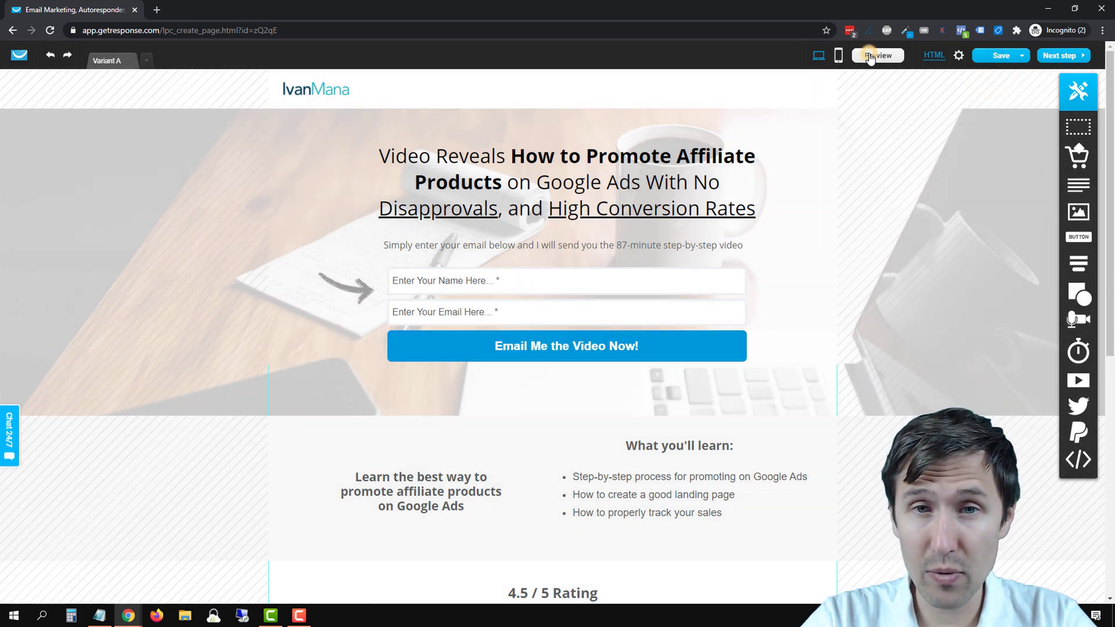
Preview the page, narrowing the browser window to check the mobile layout, then restore it
{"action": "left_click", "coordinate": [872, 55]}
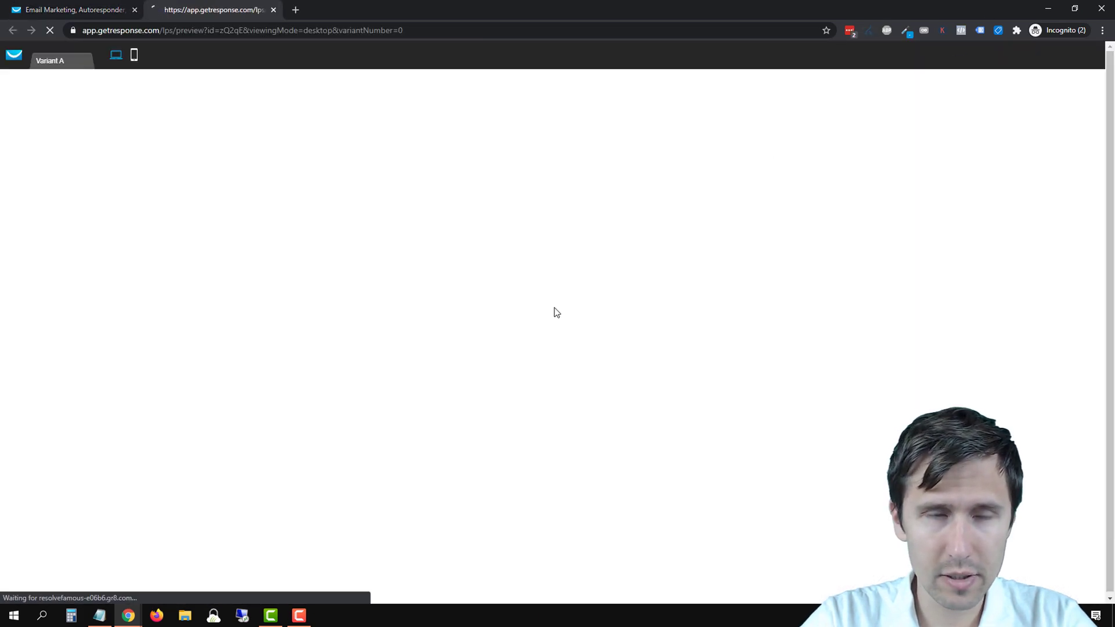
{"action": "scroll", "coordinate": [605, 314], "scroll_direction": "down", "scroll_amount": 5}
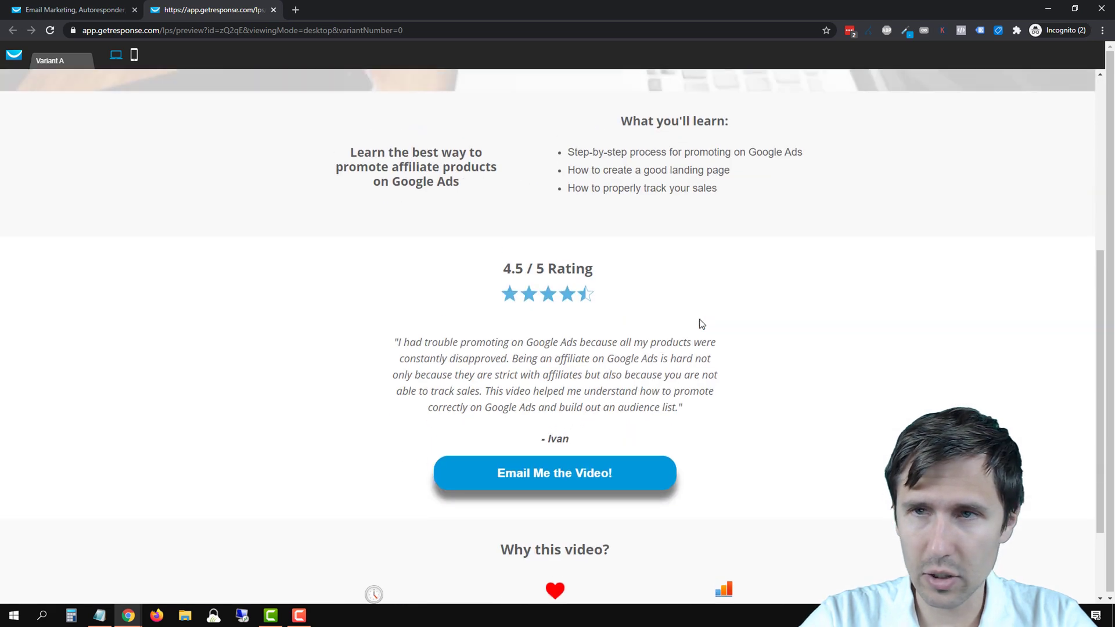
{"action": "scroll", "coordinate": [747, 294], "scroll_direction": "up", "scroll_amount": 5}
{"action": "left_click", "coordinate": [1075, 10]}
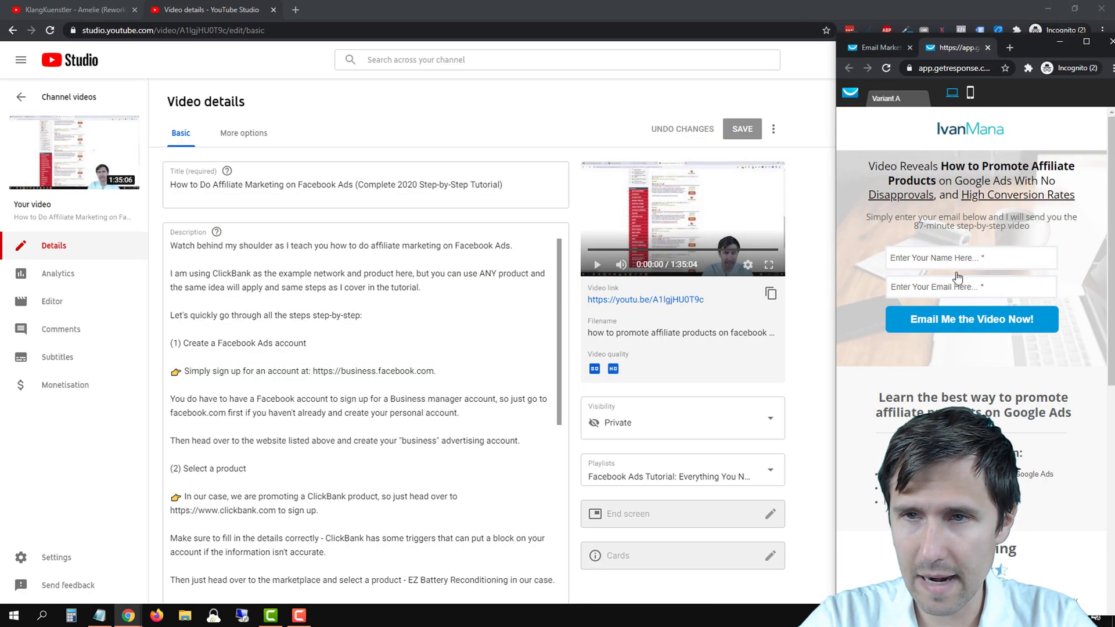
{"action": "scroll", "coordinate": [963, 152], "scroll_direction": "down", "scroll_amount": 10}
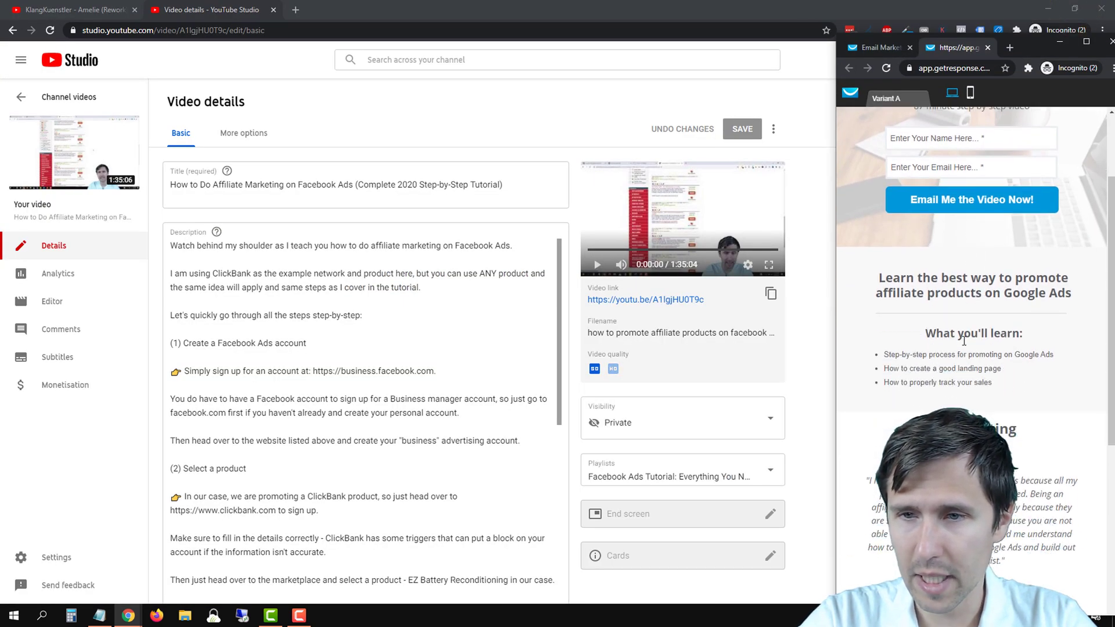
{"action": "scroll", "coordinate": [959, 122], "scroll_direction": "up", "scroll_amount": 10}
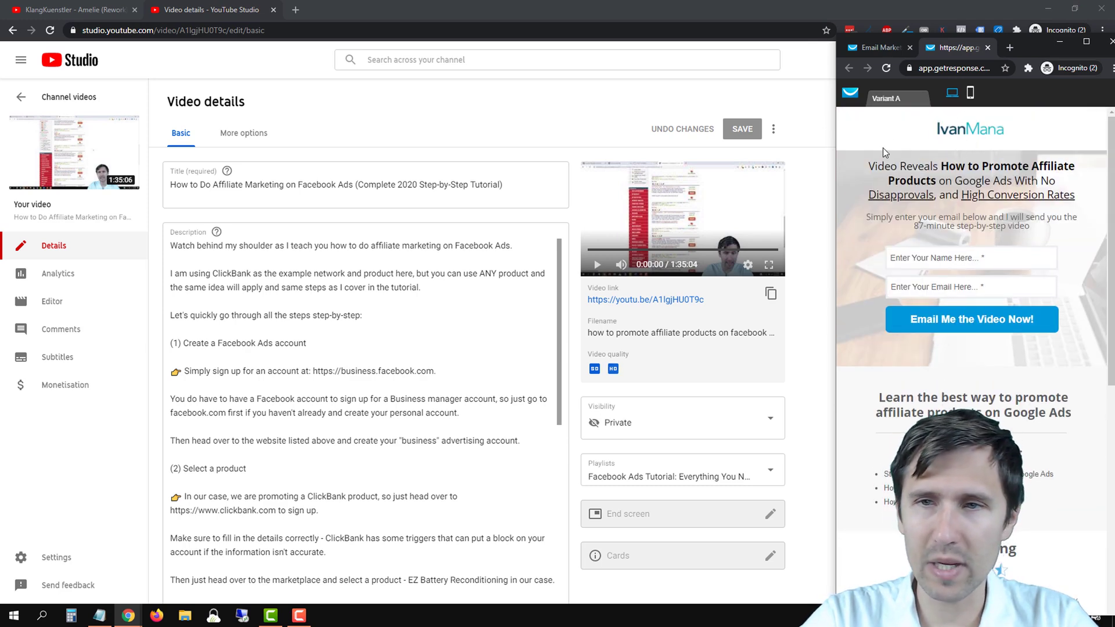
{"action": "scroll", "coordinate": [932, 169], "scroll_direction": "down", "scroll_amount": 10}
{"action": "scroll", "coordinate": [997, 303], "scroll_direction": "up", "scroll_amount": 2}
{"action": "scroll", "coordinate": [999, 308], "scroll_direction": "down", "scroll_amount": 2}
{"action": "scroll", "coordinate": [998, 309], "scroll_direction": "down", "scroll_amount": 1}
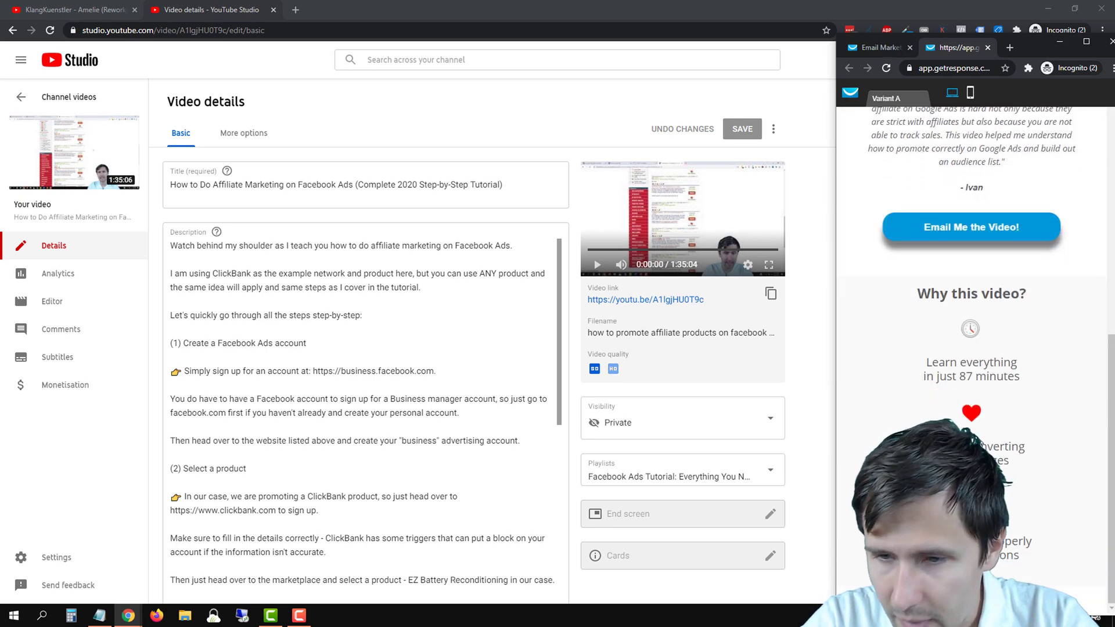
{"action": "scroll", "coordinate": [1015, 145], "scroll_direction": "up", "scroll_amount": 3}
{"action": "left_click", "coordinate": [1079, 50]}
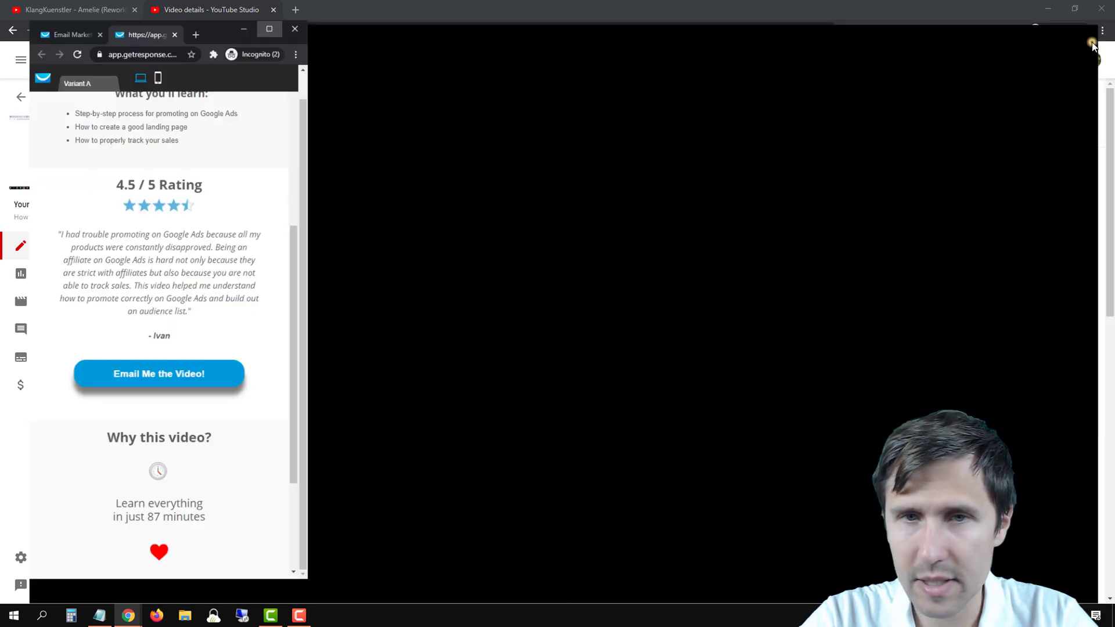
{"action": "scroll", "coordinate": [455, 191], "scroll_direction": "up", "scroll_amount": 5}
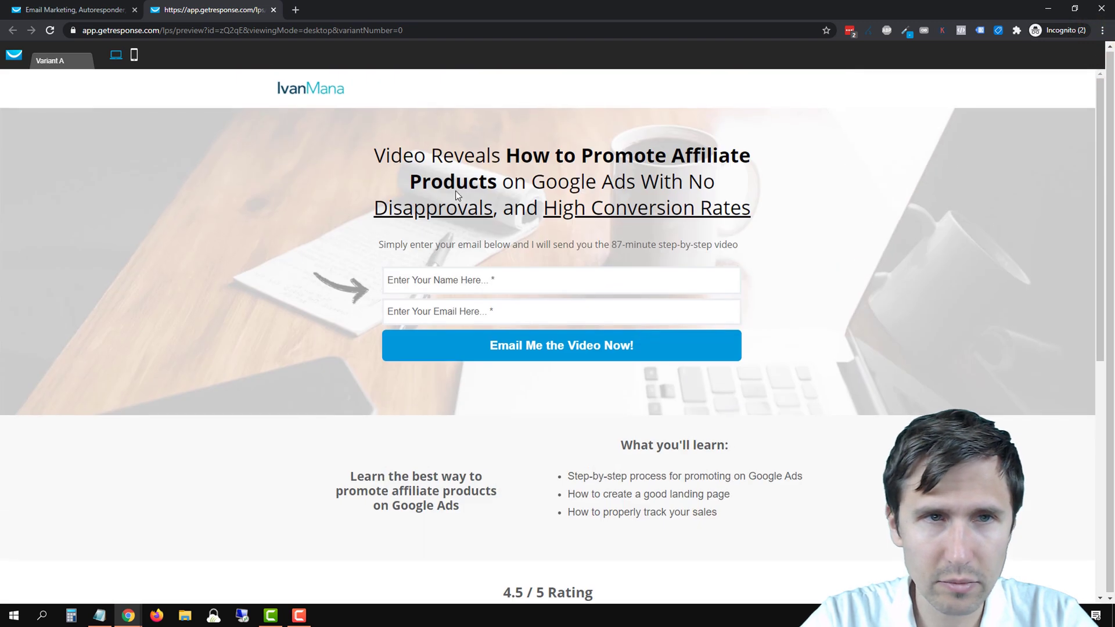
In the mobile editor, left-align the IvanMana logo, shorten the header, and tuck the logo top-left
{"action": "left_click", "coordinate": [89, 16]}
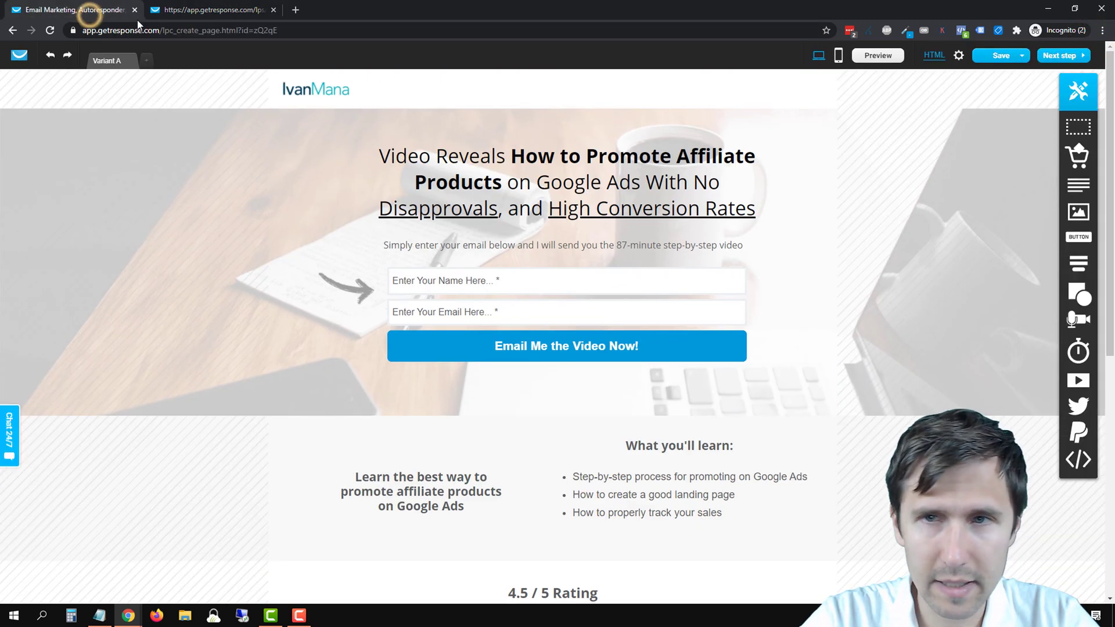
{"action": "left_click", "coordinate": [837, 57]}
{"action": "left_click", "coordinate": [536, 90]}
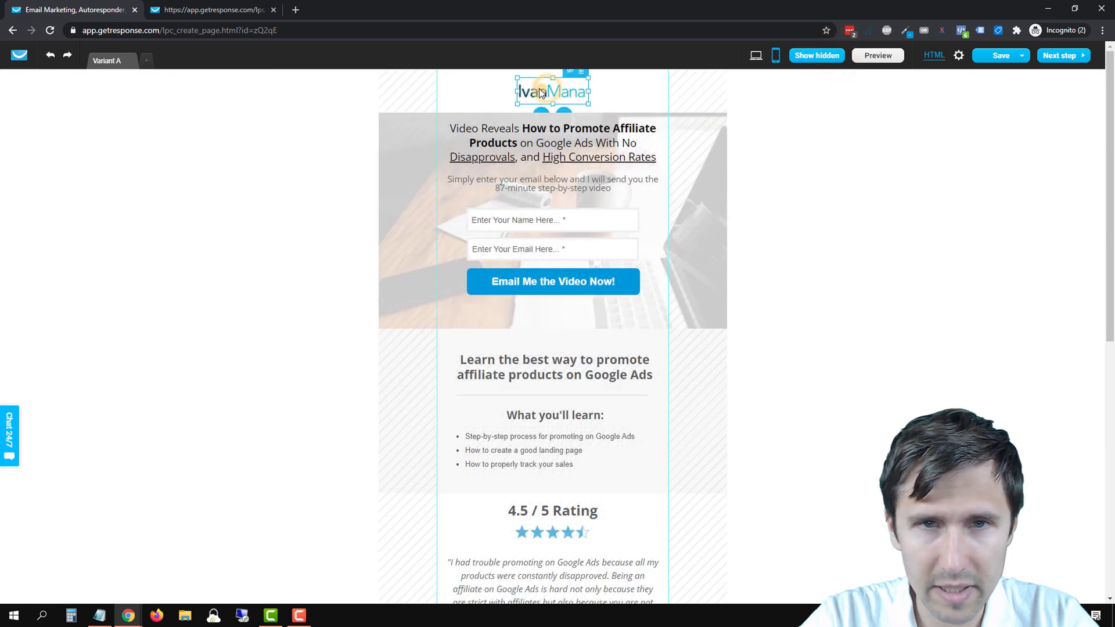
{"action": "left_click", "coordinate": [574, 89]}
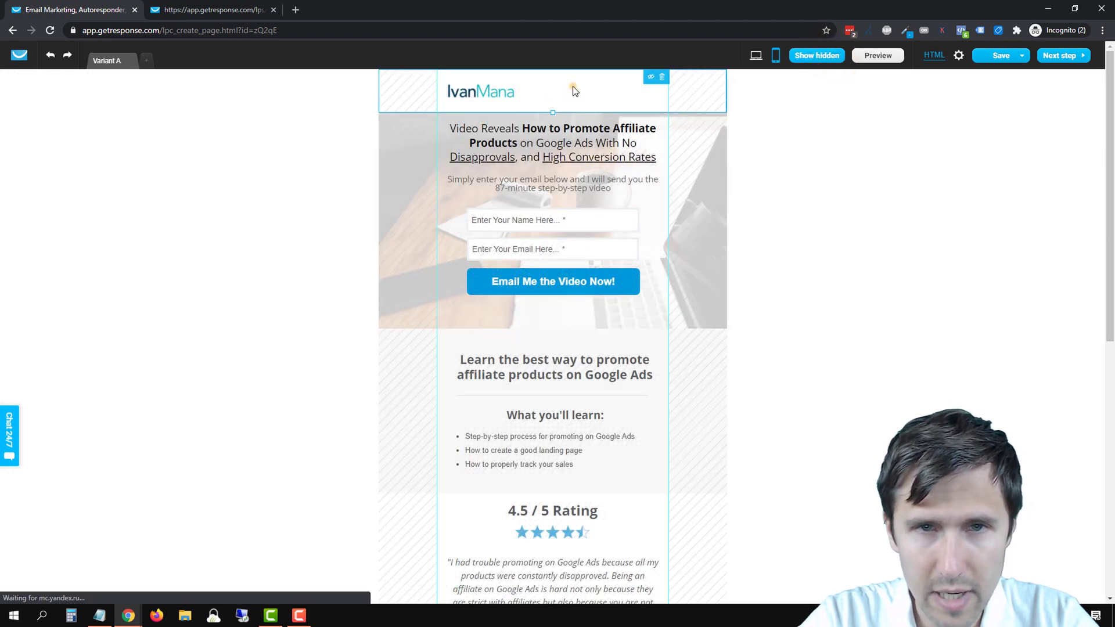
{"action": "left_click_drag", "start_coordinate": [554, 112], "coordinate": [563, 104]}
{"action": "left_click", "coordinate": [487, 92]}
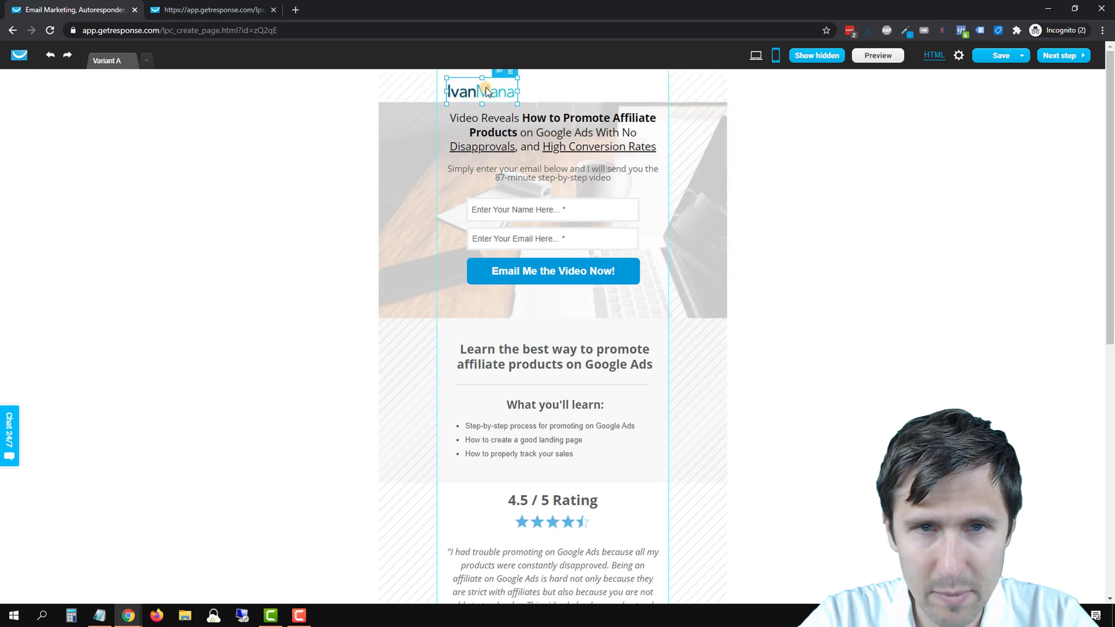
{"action": "left_click_drag", "start_coordinate": [486, 91], "coordinate": [483, 86]}
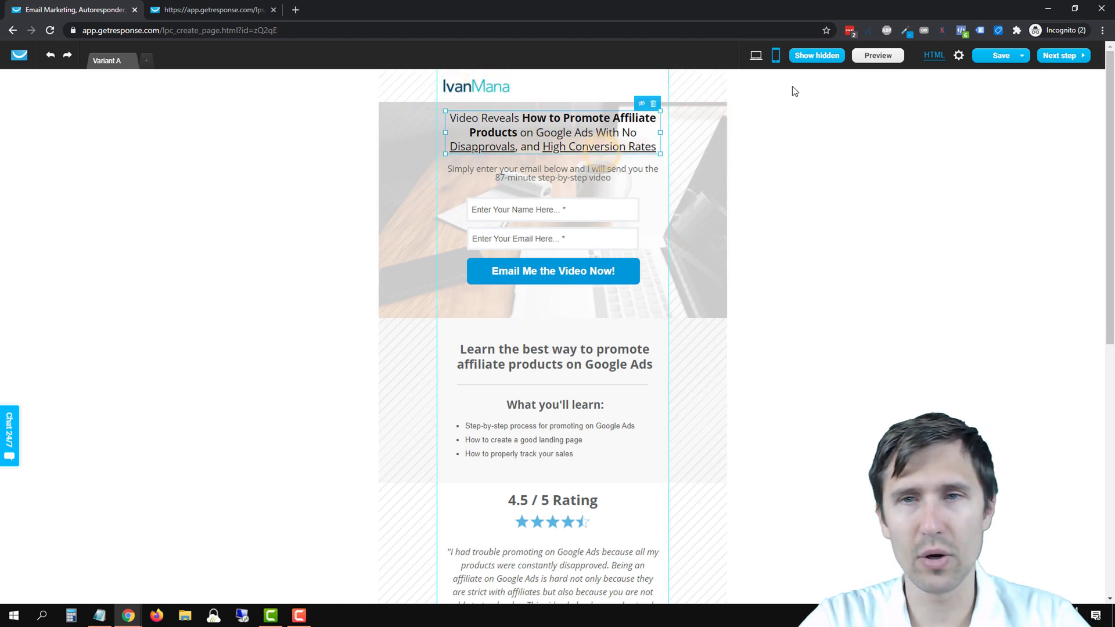
{"action": "left_click", "coordinate": [756, 55]}
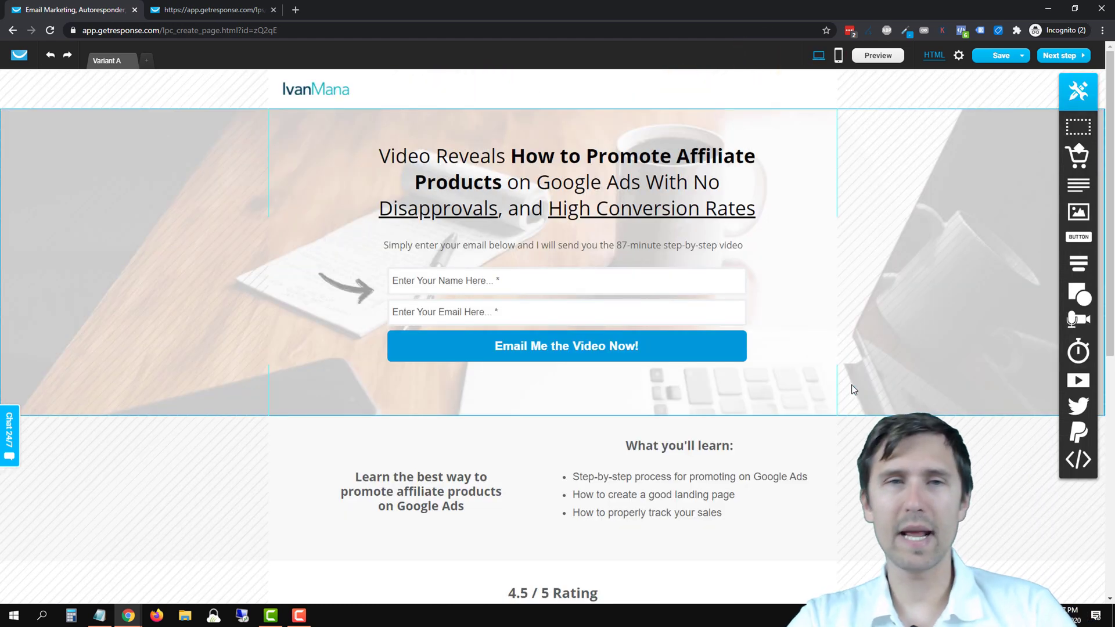